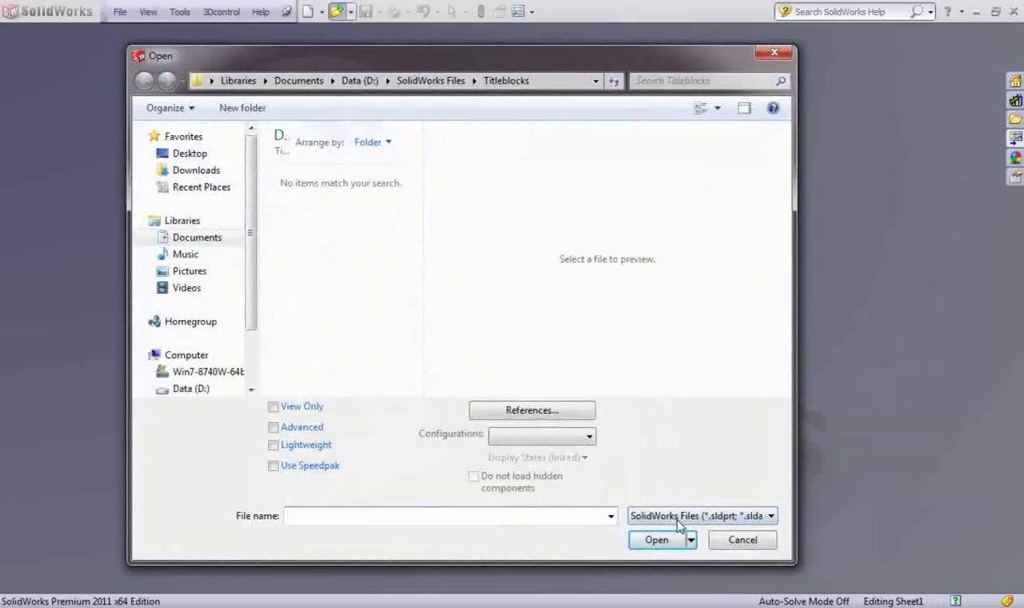
Step: Filter the file list to DWG (*.dwg) and open the A-size title block file
left_click(679, 518)
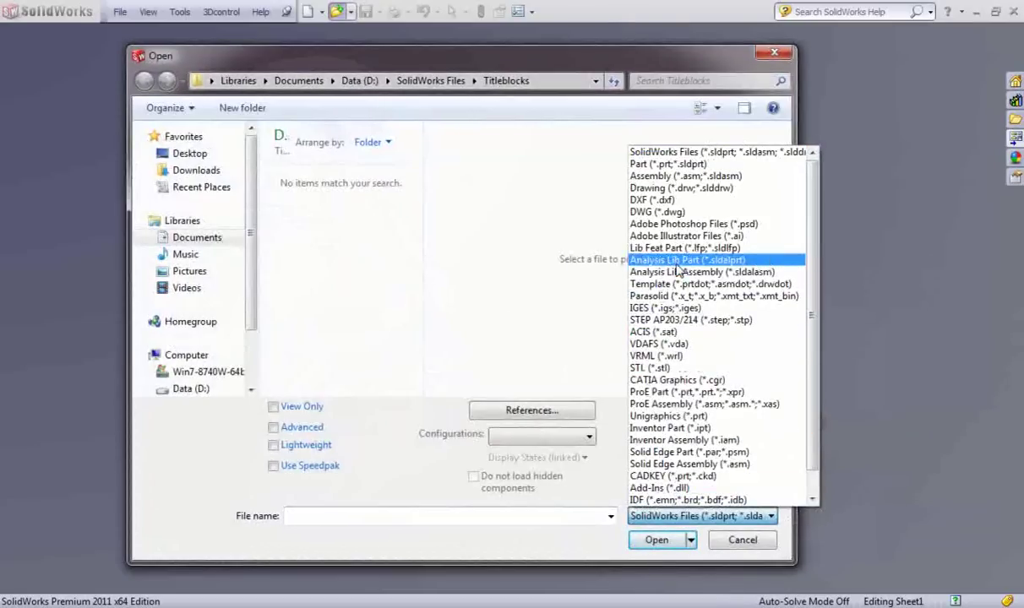
left_click(642, 212)
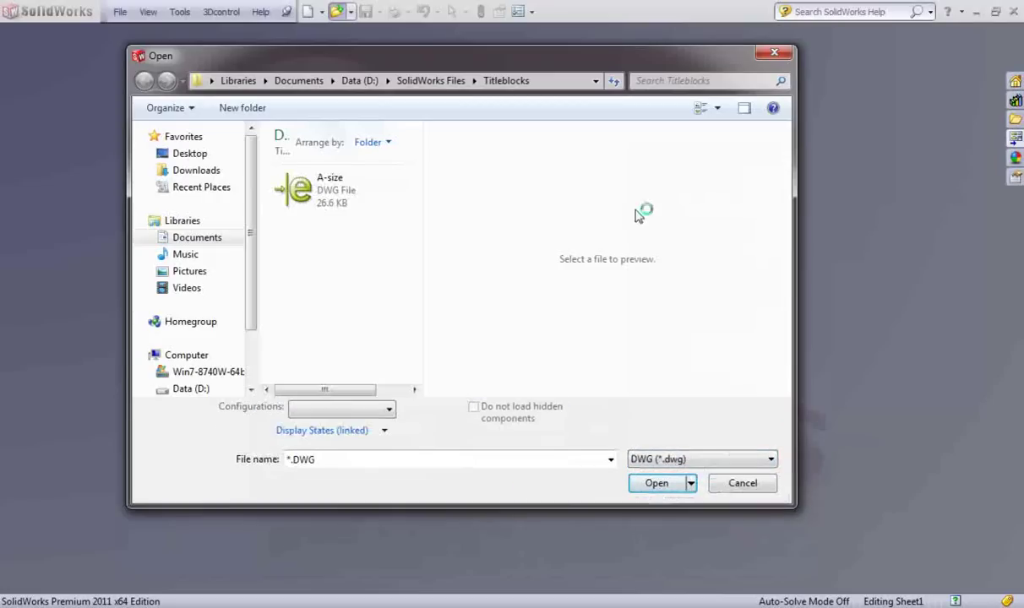
double_click(361, 197)
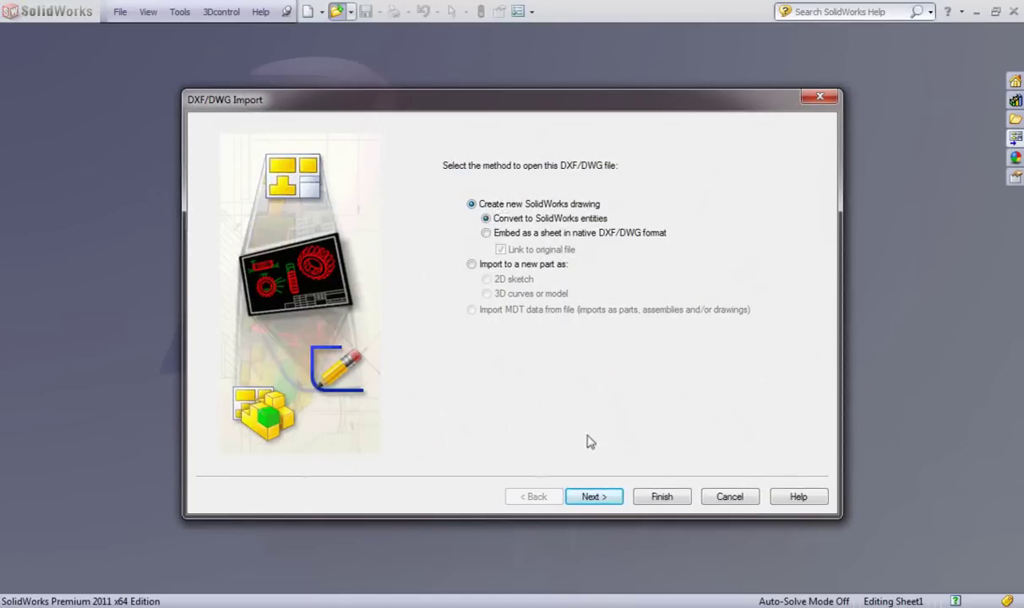
Step: Assign layer 0 to the sheet format using 'Layers selected for sheet format'
left_click(594, 498)
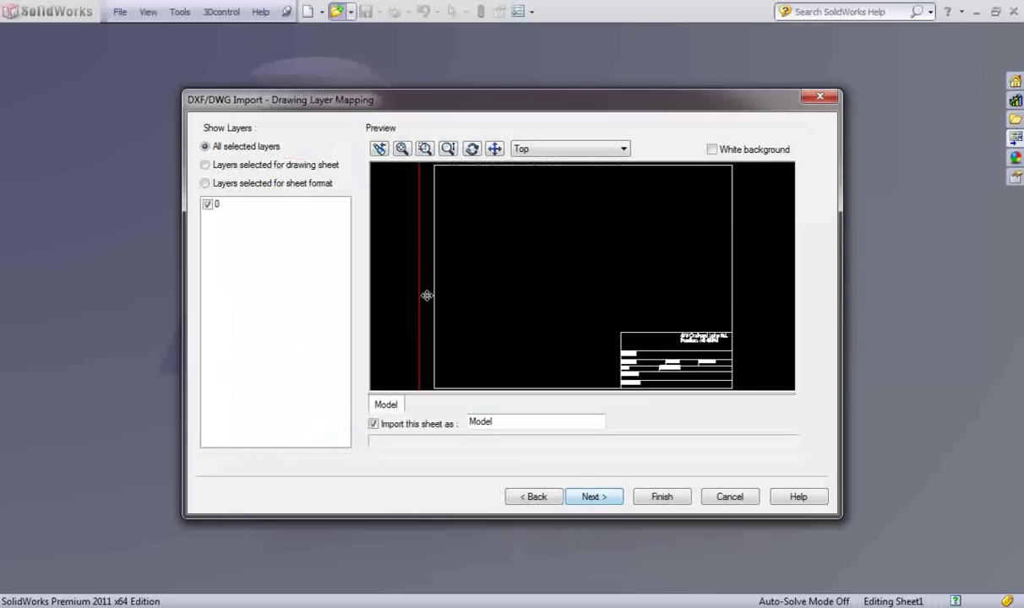
left_click(205, 184)
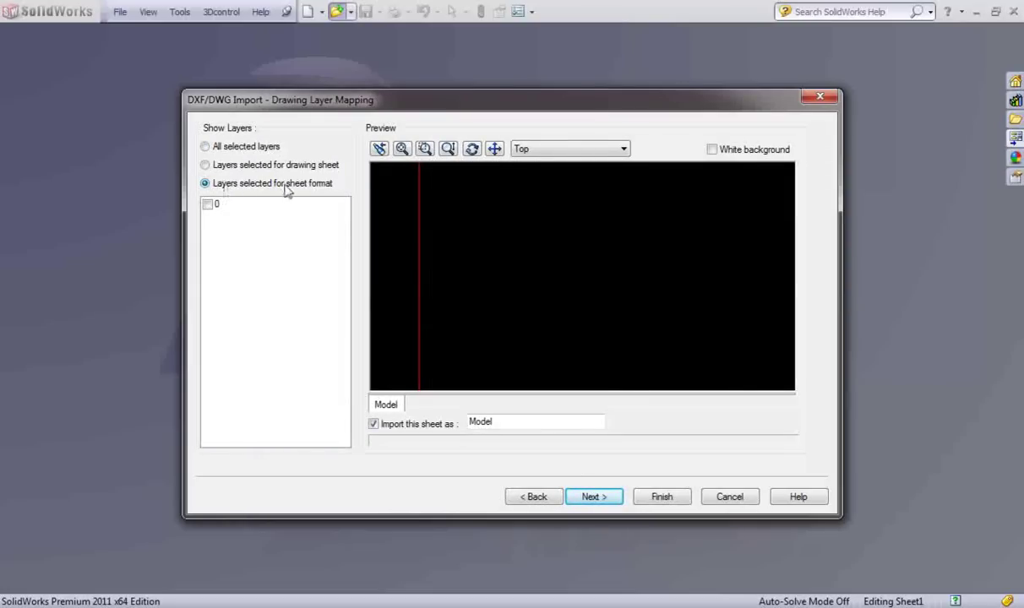
left_click(207, 205)
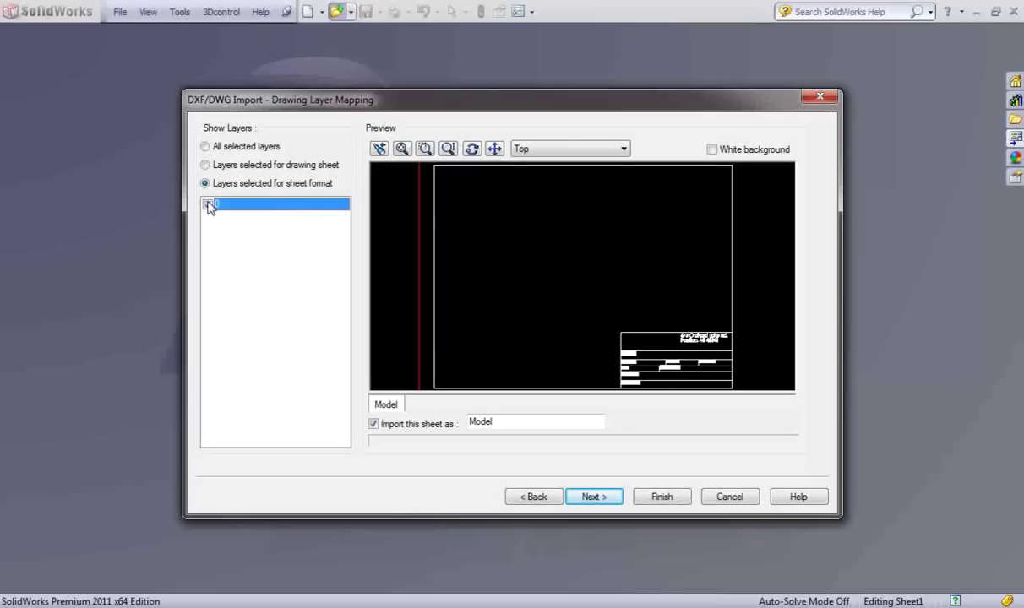
left_click(592, 497)
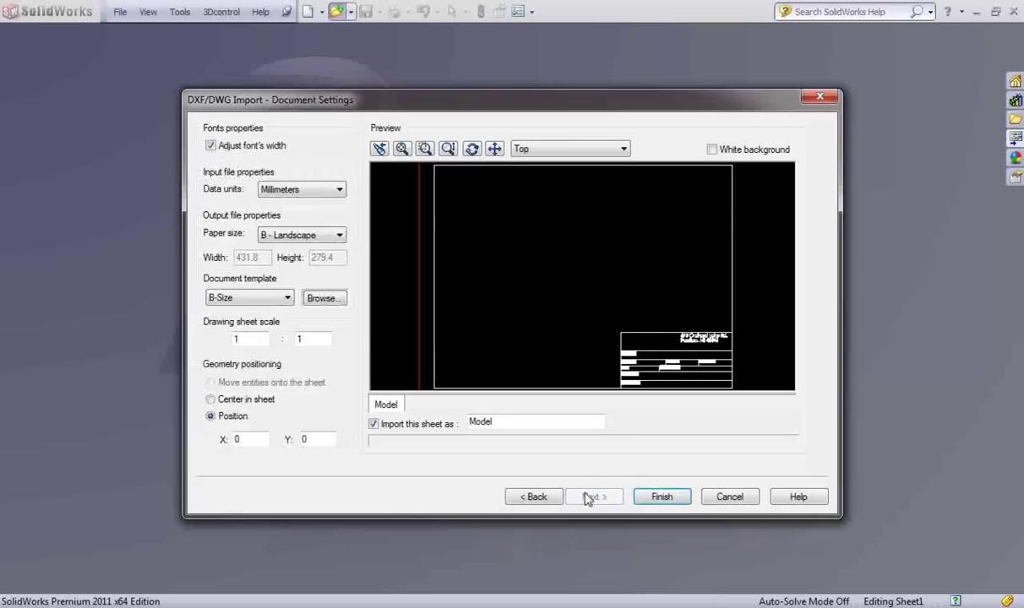
Step: Import onto the Drawing template with A - Landscape paper, centred in the sheet
left_click(245, 301)
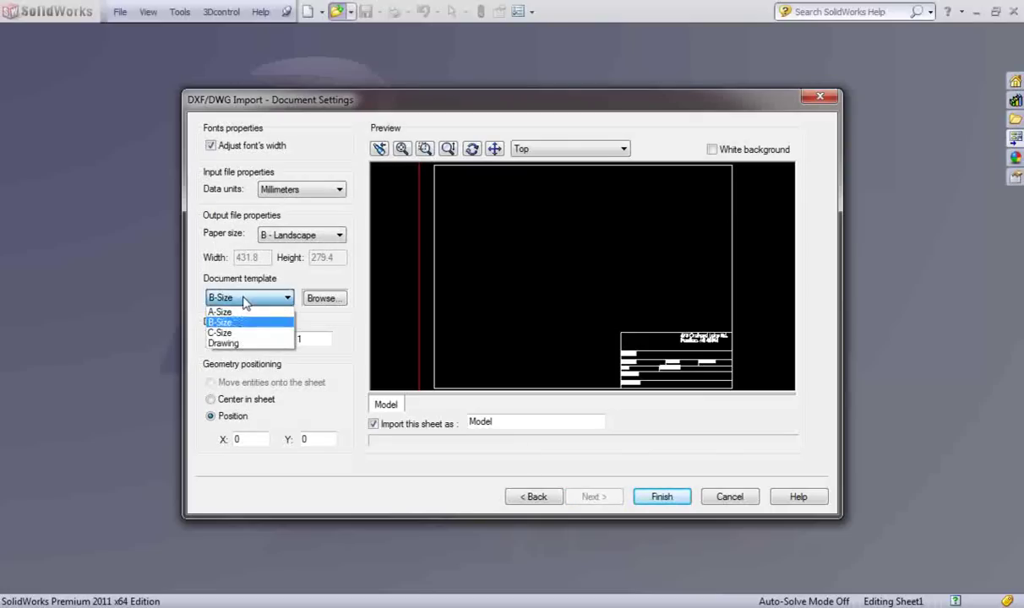
left_click(225, 343)
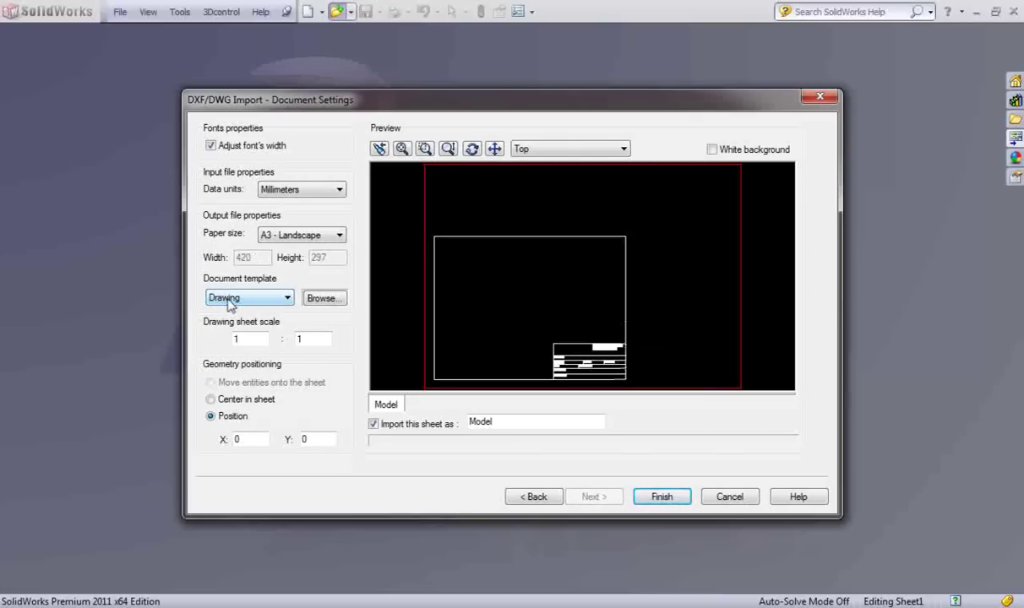
left_click(287, 240)
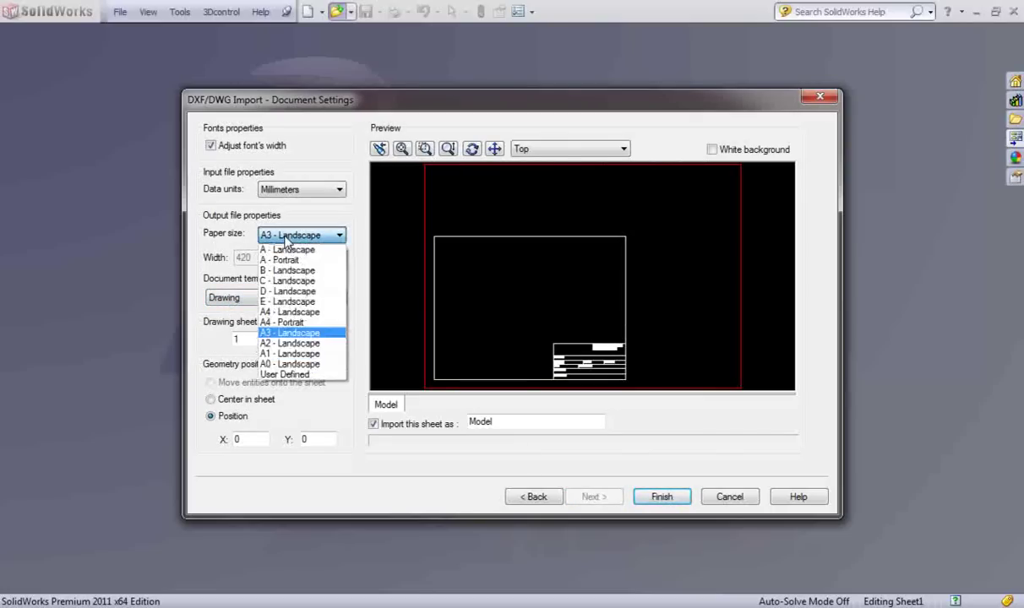
left_click(284, 251)
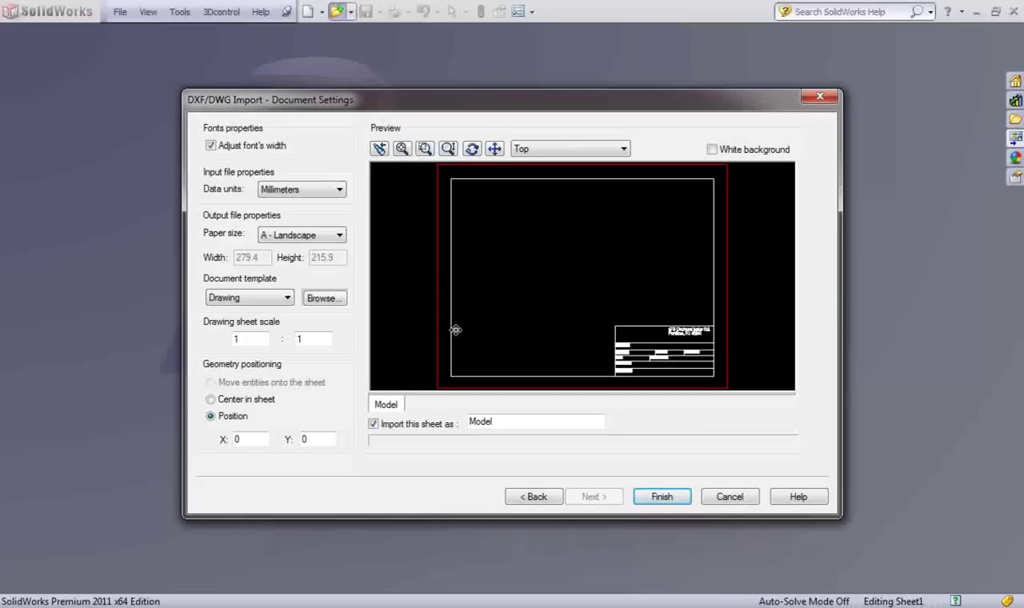
left_click(250, 402)
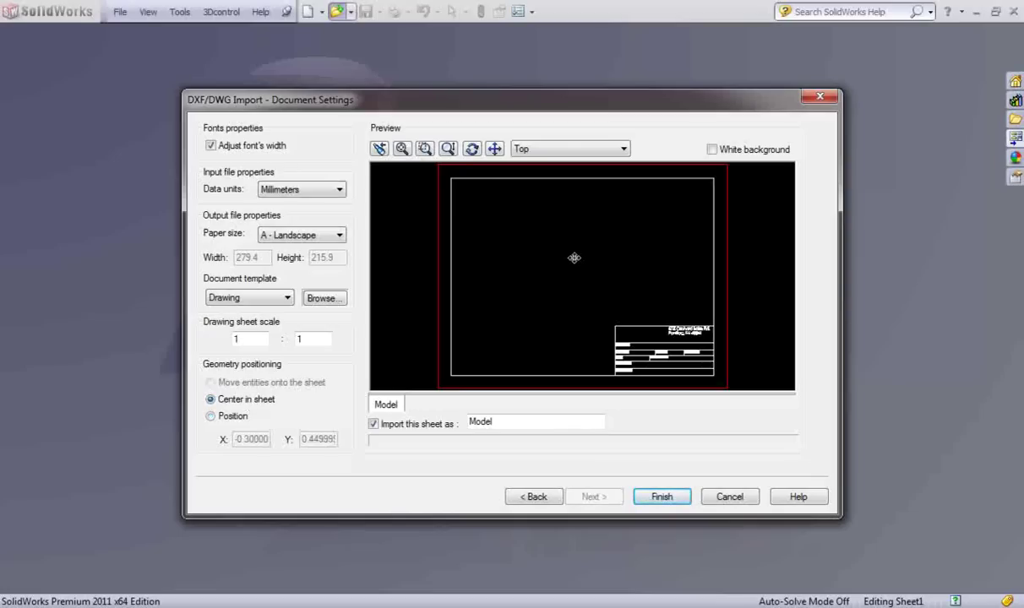
left_click(661, 497)
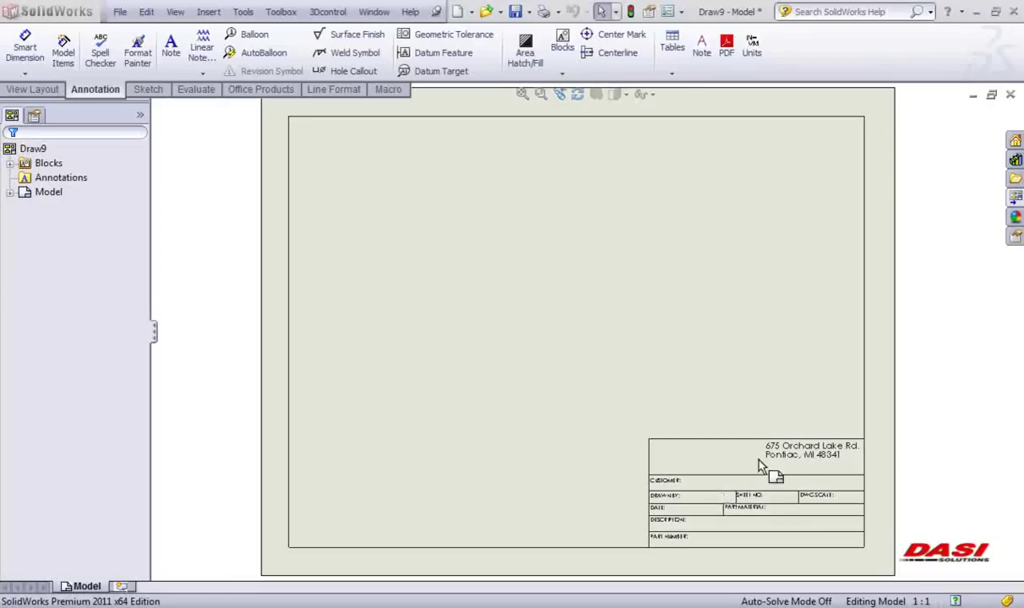
Step: Switch Draw9 to Edit Sheet Format and zoom in on the title block
right_click(559, 254)
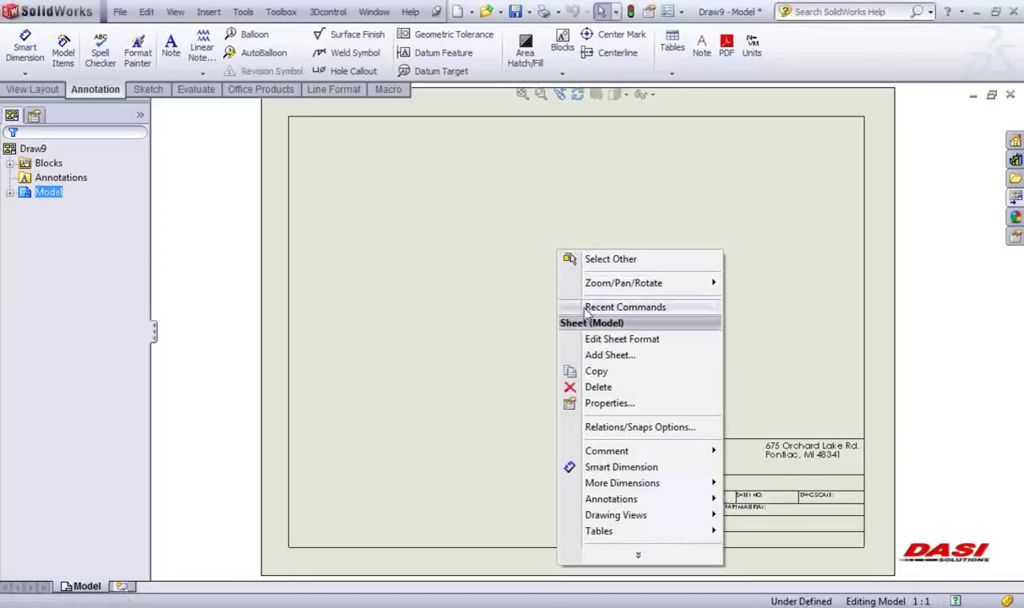
left_click(617, 341)
scroll(825, 505, "down", 3)
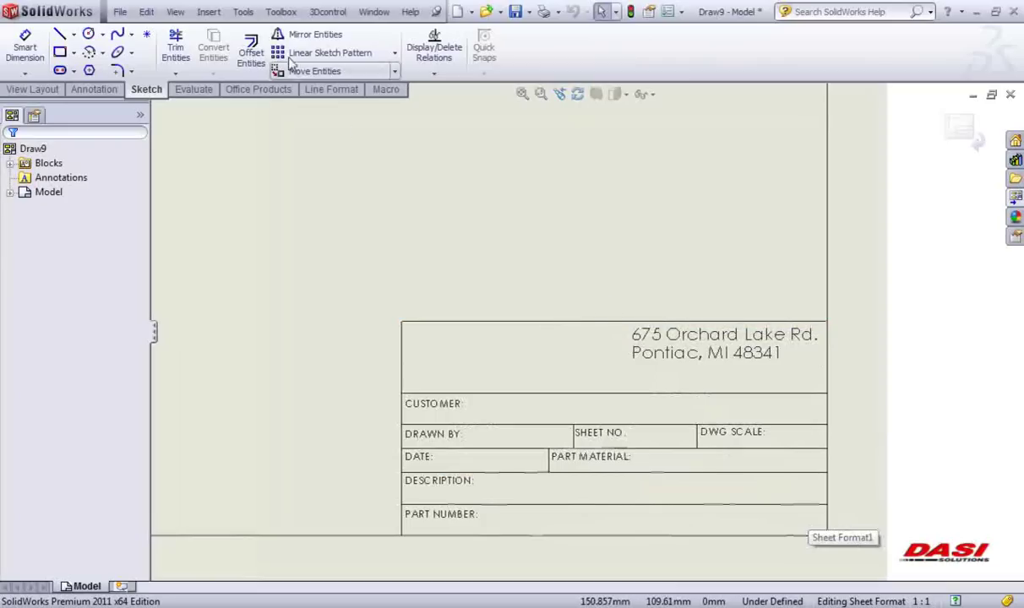
left_click(209, 12)
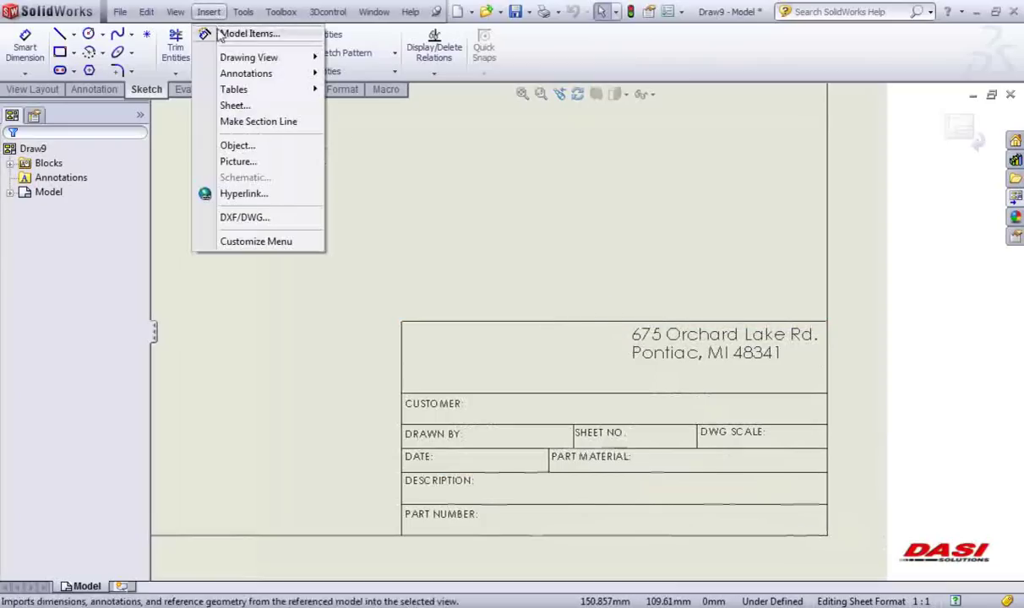
Step: Insert the dasi-logo bitmap and scale it to about 33 mm wide in the top-left box
left_click(237, 163)
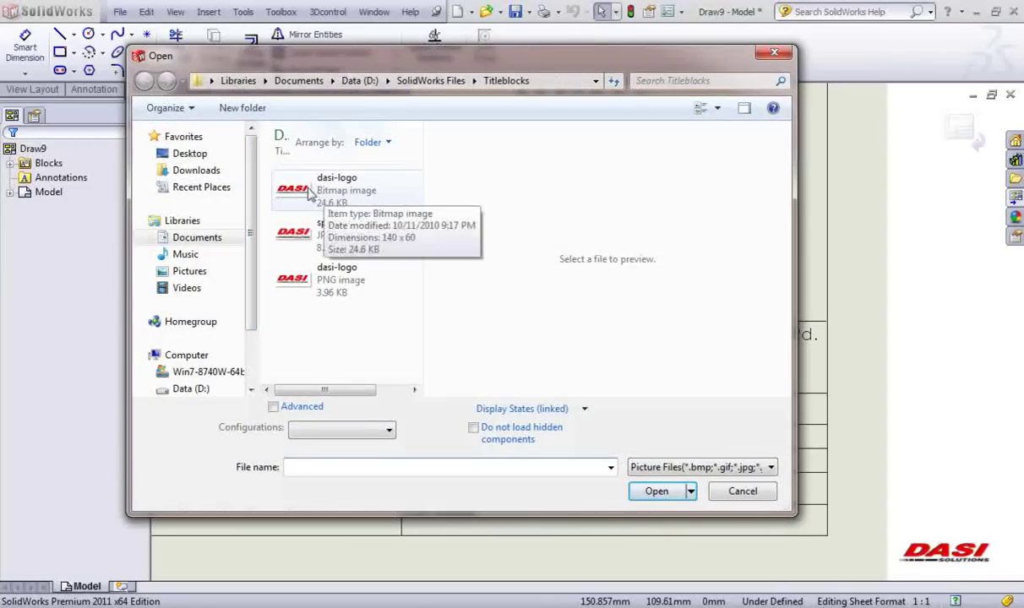
double_click(309, 192)
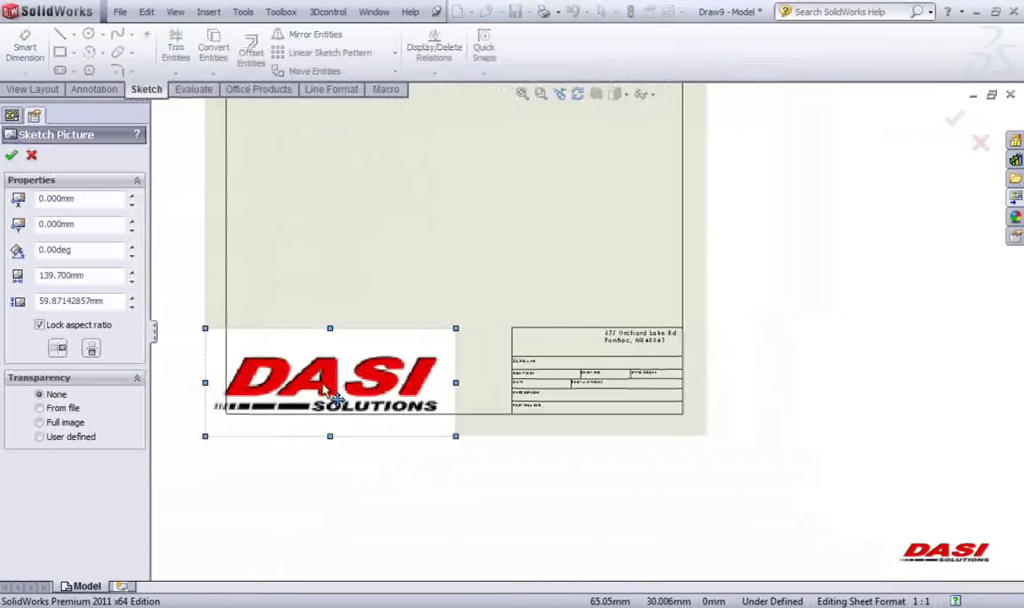
left_click_drag(321, 384, 632, 297)
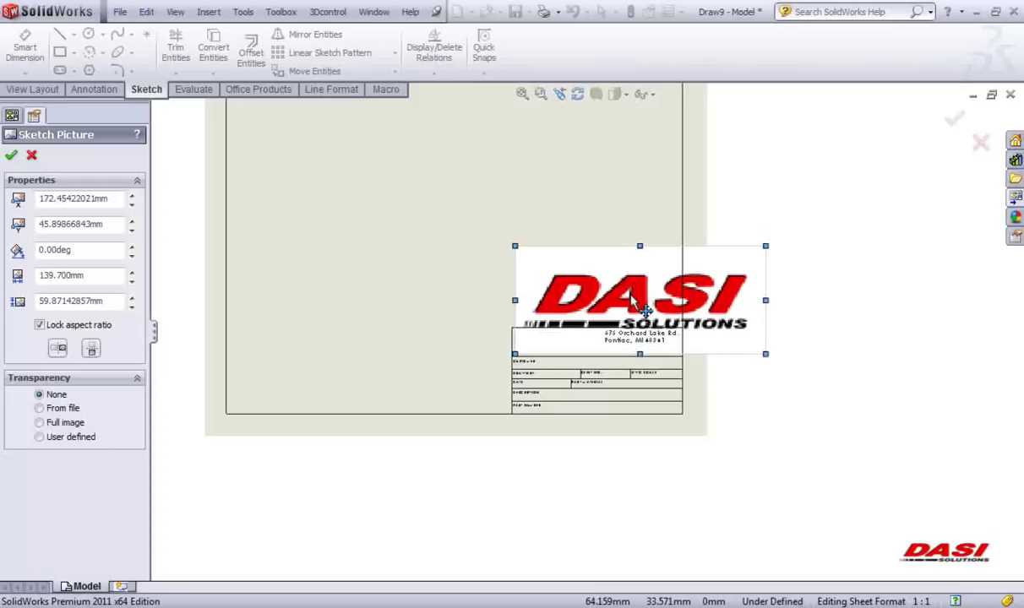
scroll(642, 308, "down", 3)
left_click_drag(827, 225, 530, 343)
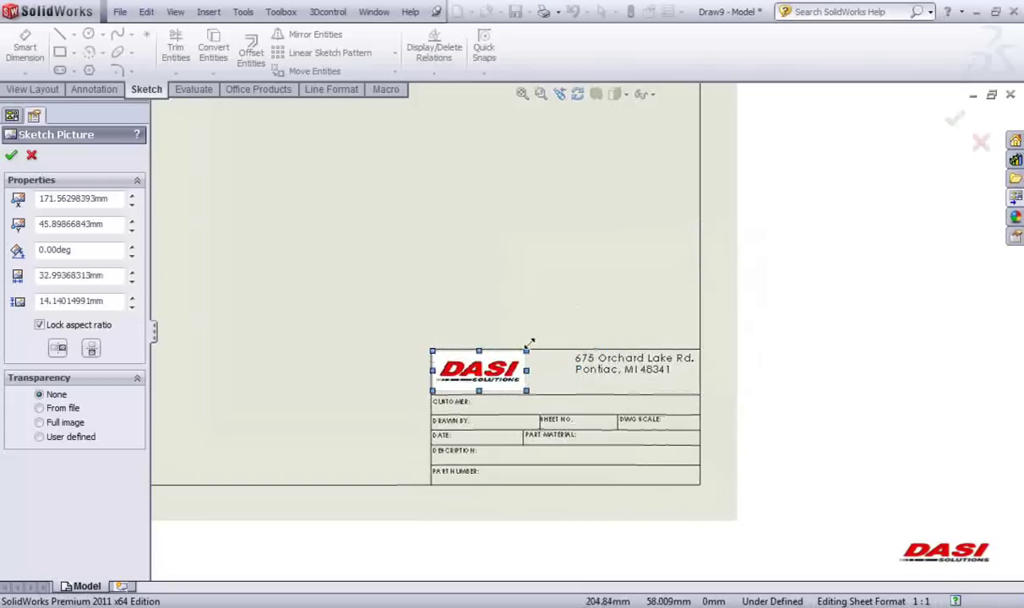
left_click(13, 156)
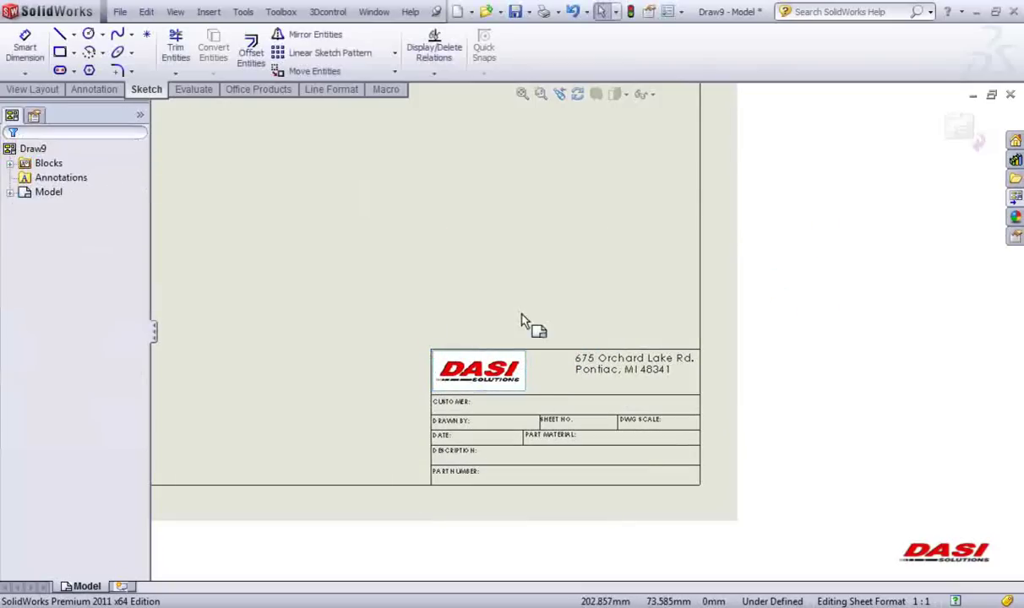
scroll(625, 431, "down", 3)
scroll(594, 437, "down", 2)
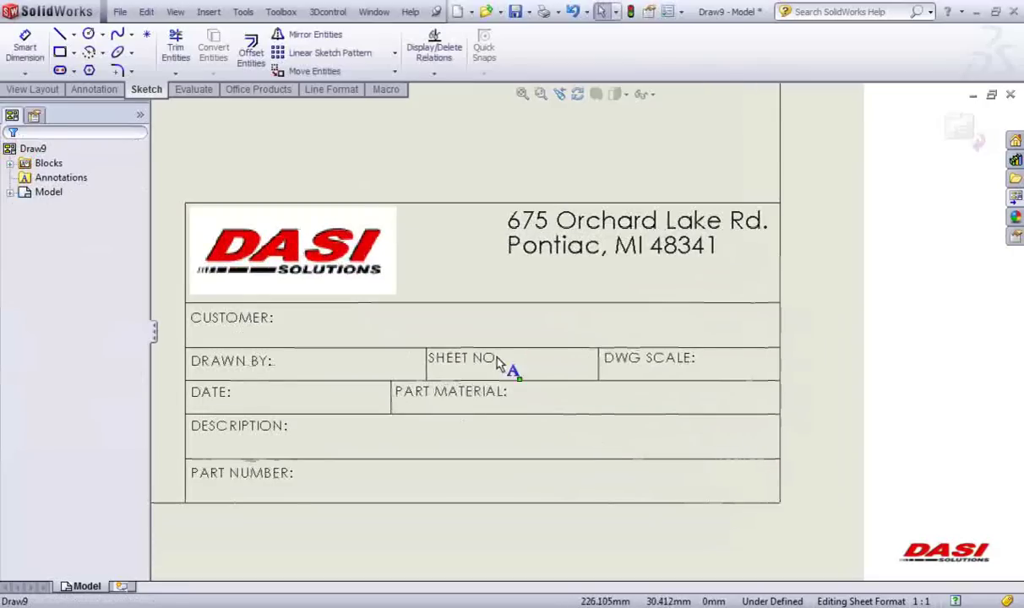
Step: Place a leaderless note beside the CUSTOMER: label
left_click(91, 91)
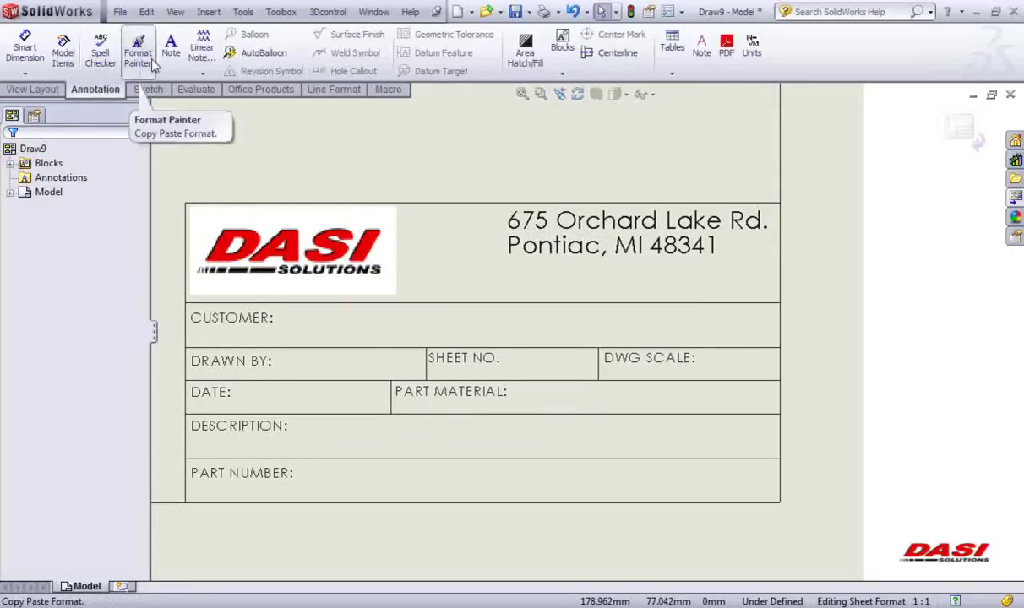
left_click(170, 53)
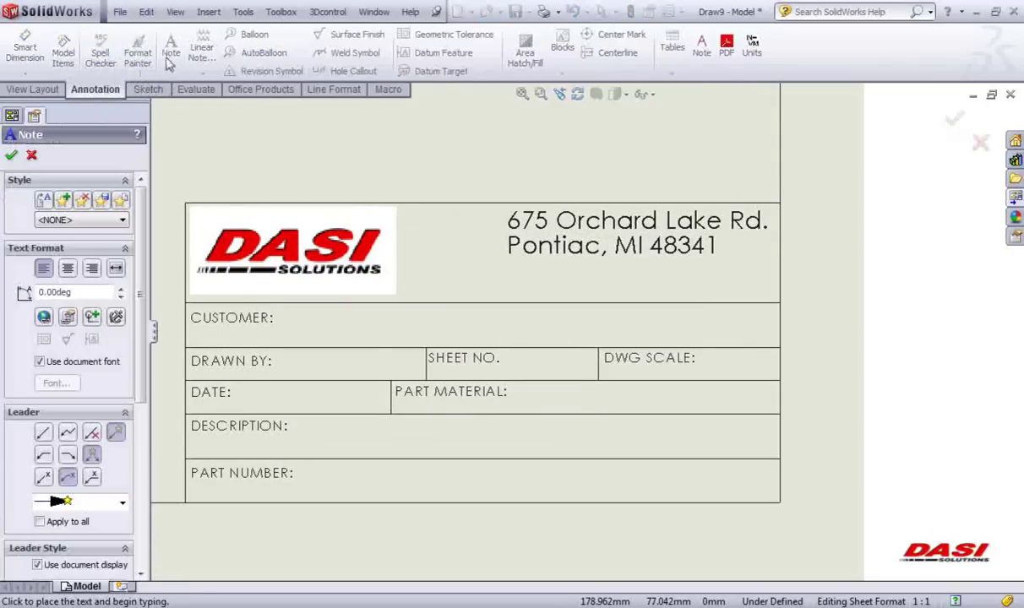
left_click(290, 321)
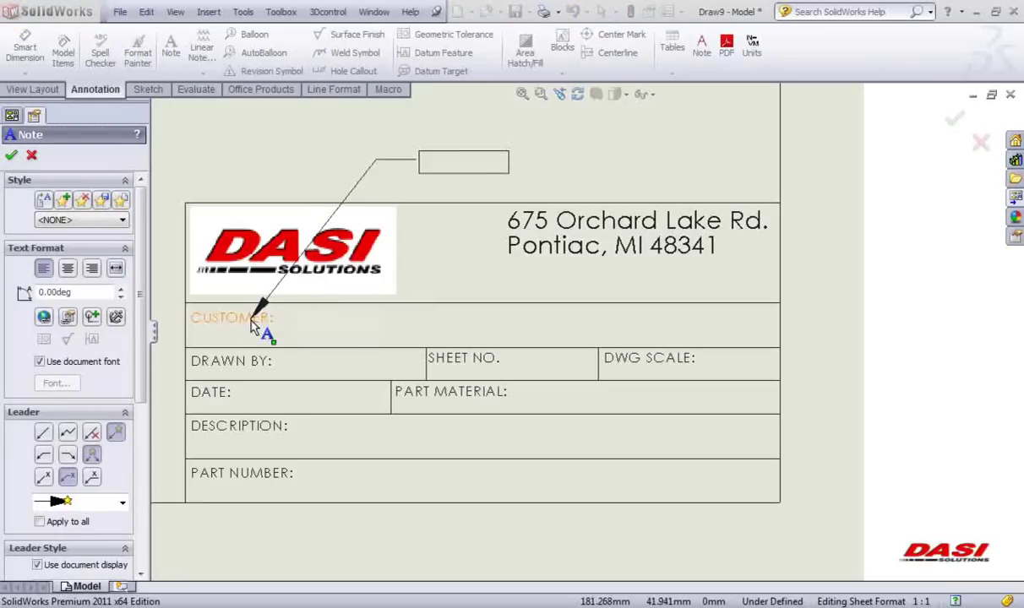
left_click(93, 435)
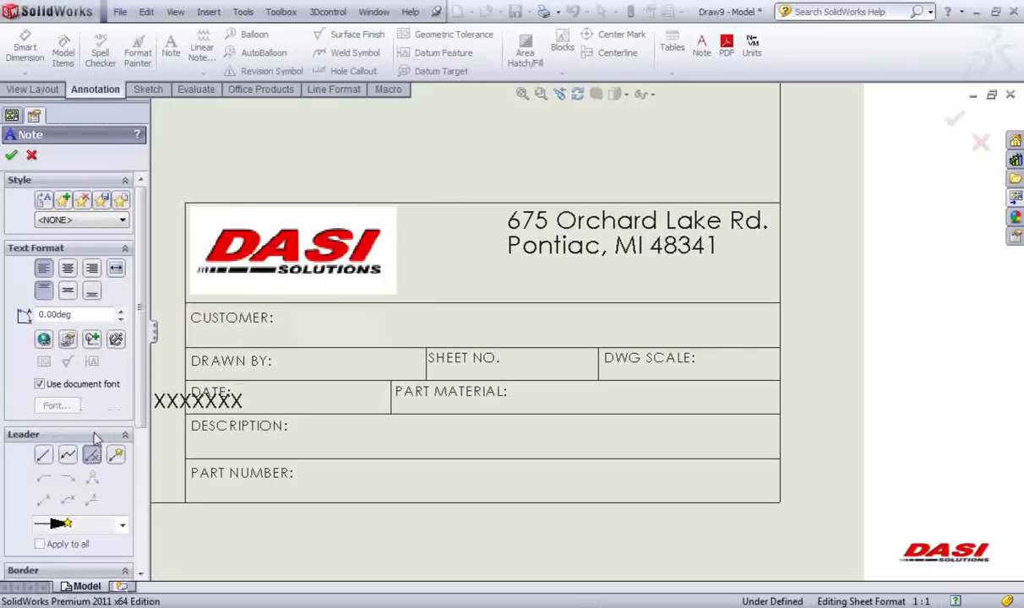
left_click(287, 323)
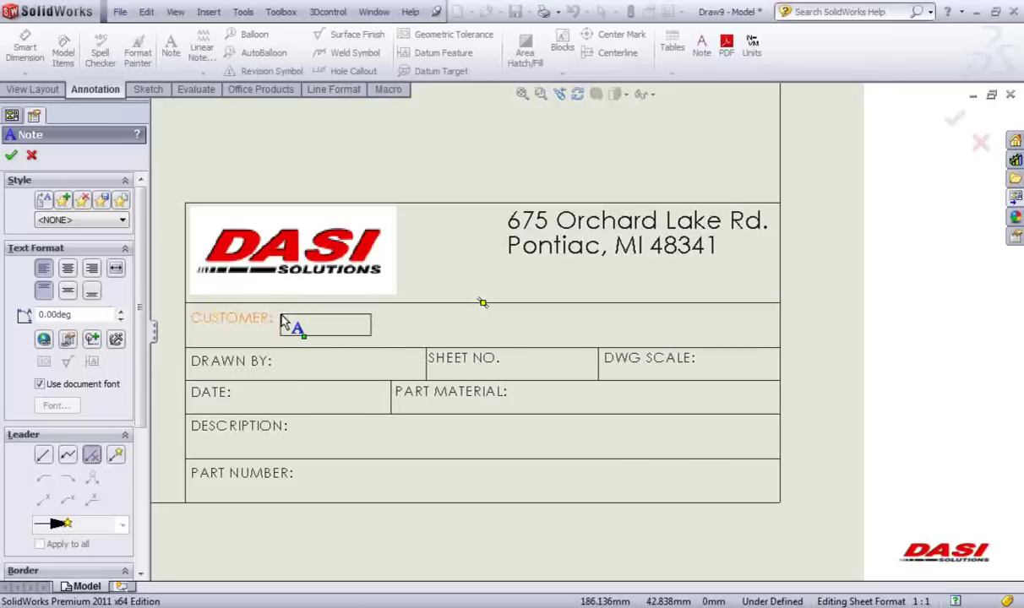
left_click(285, 324)
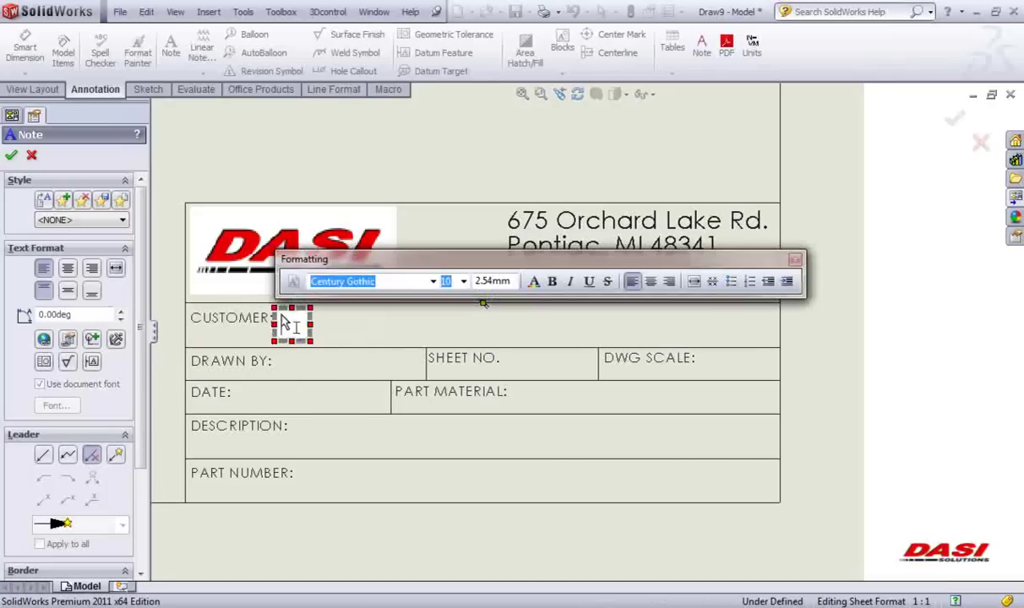
Step: Link the note to the Customer property of the model in the sheet's view
left_click(69, 340)
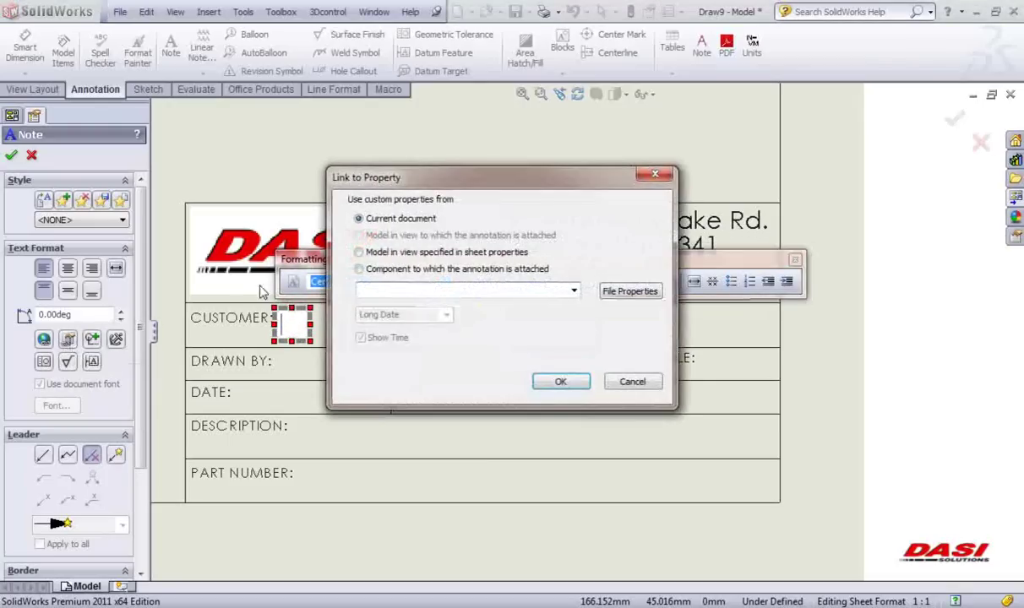
left_click_drag(343, 173, 335, 191)
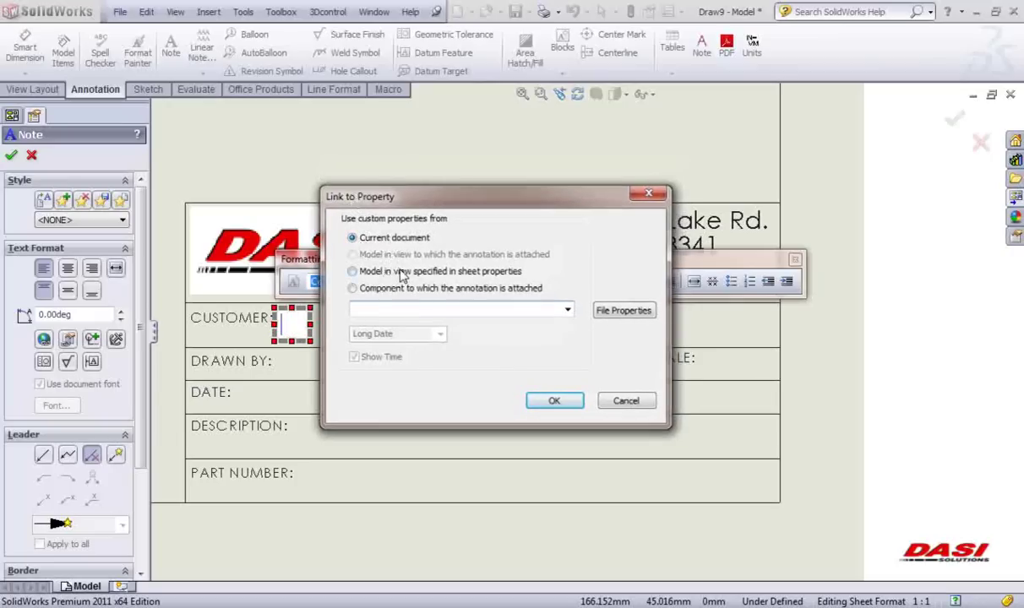
left_click(354, 273)
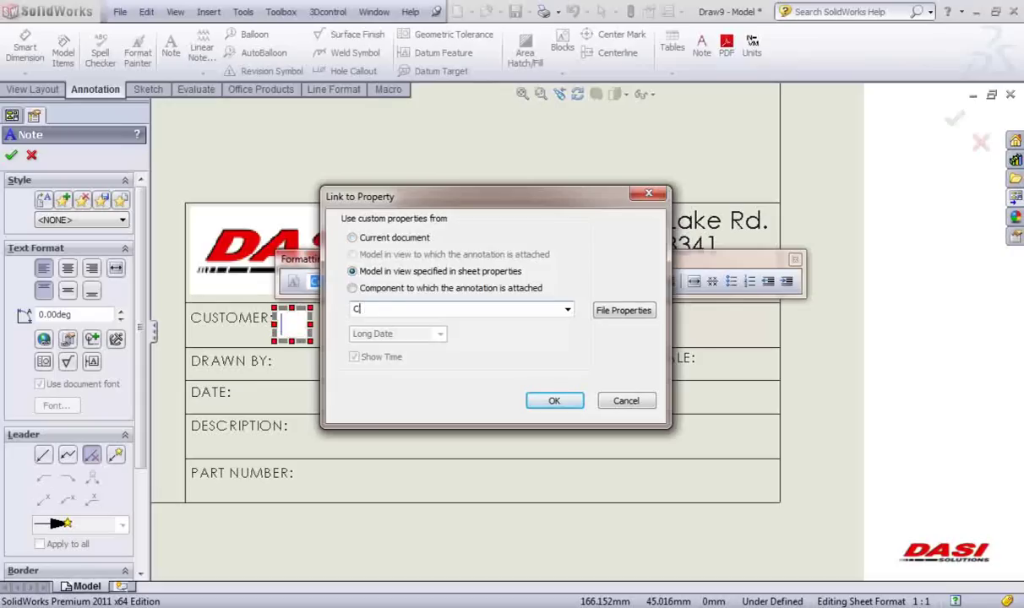
type("r")
key("Return")
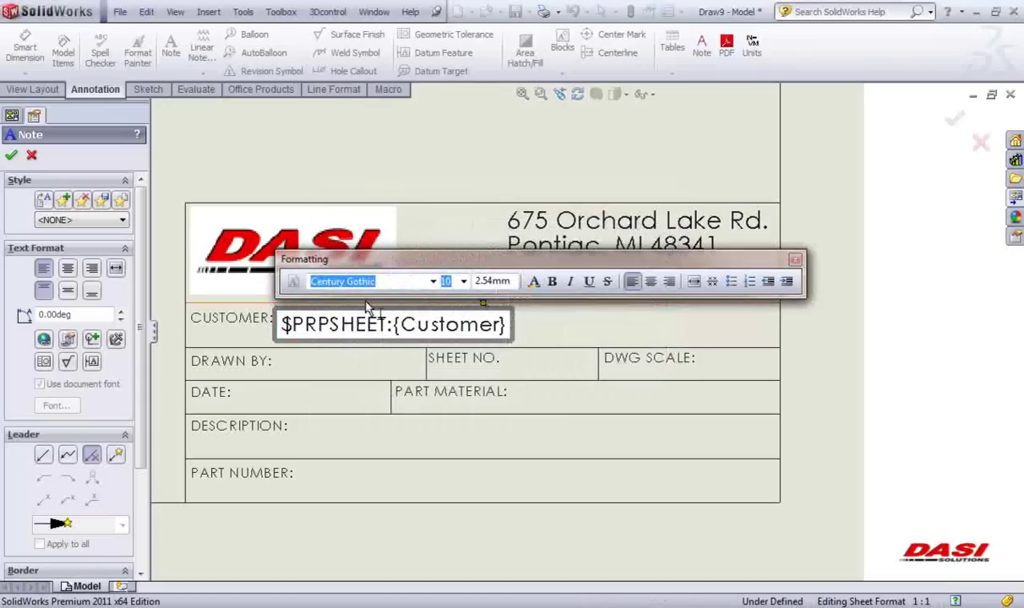
left_click(312, 371)
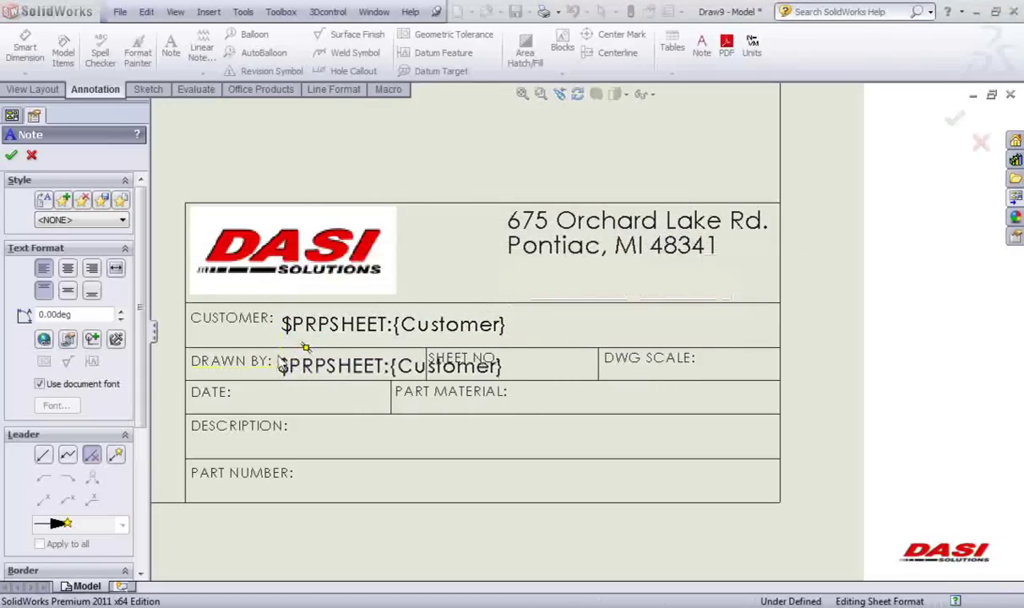
Step: Add a DRAWN BY note linked to the model's DrawnBy property
left_click(286, 364)
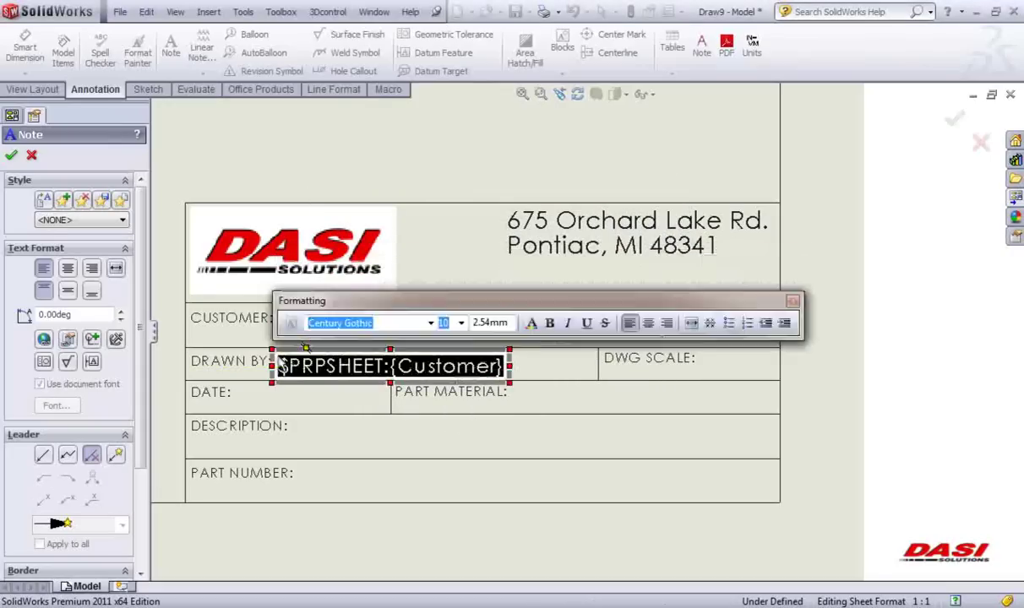
left_click(68, 341)
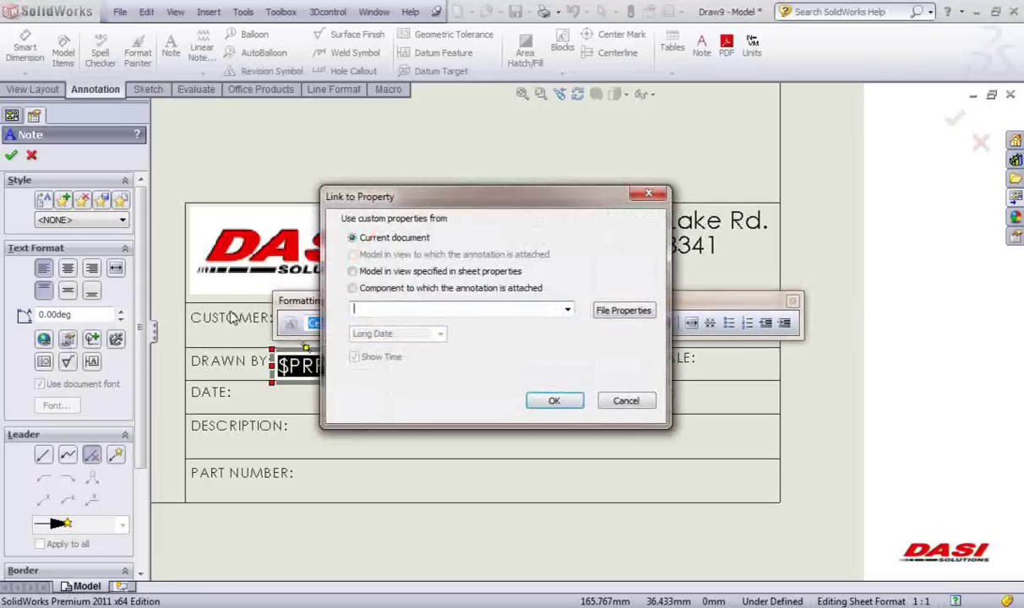
left_click(355, 272)
key("Return")
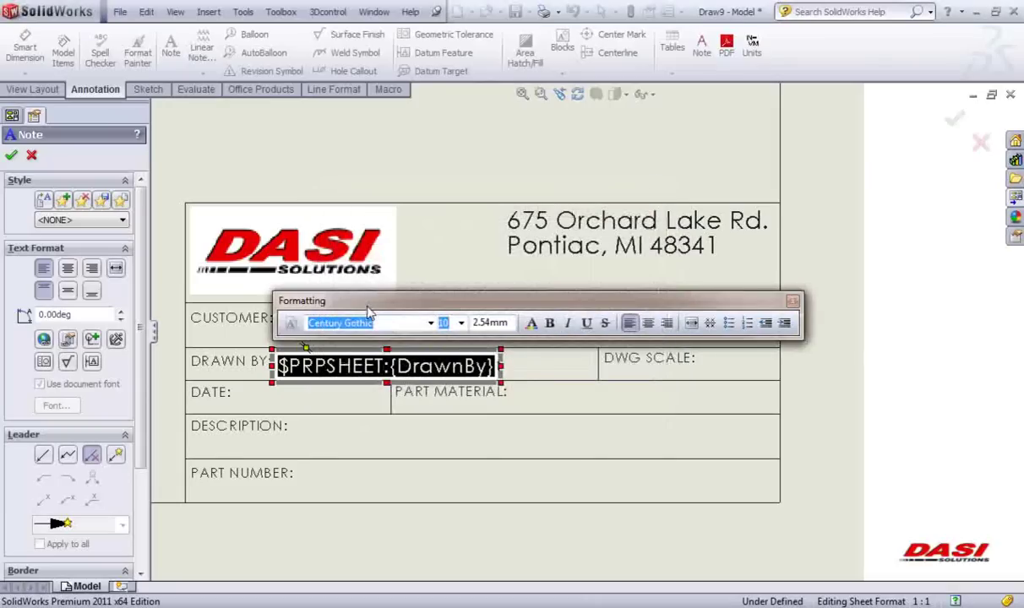
left_click(176, 263)
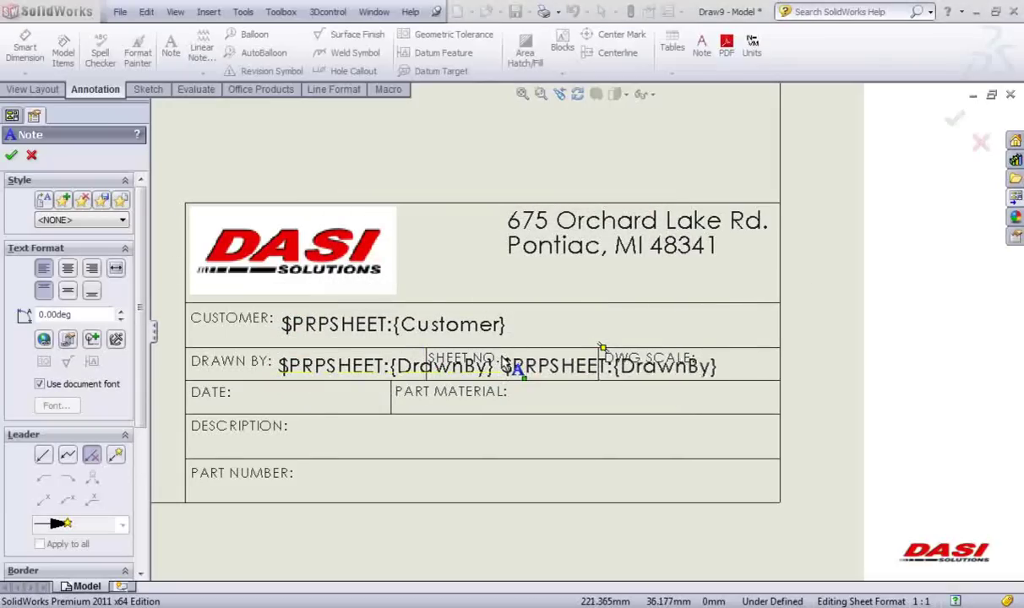
Step: Fill SHEET NO. with 'SW-Current Sheet of SW-Total Sheets', reading 1 of 1
left_click(602, 348)
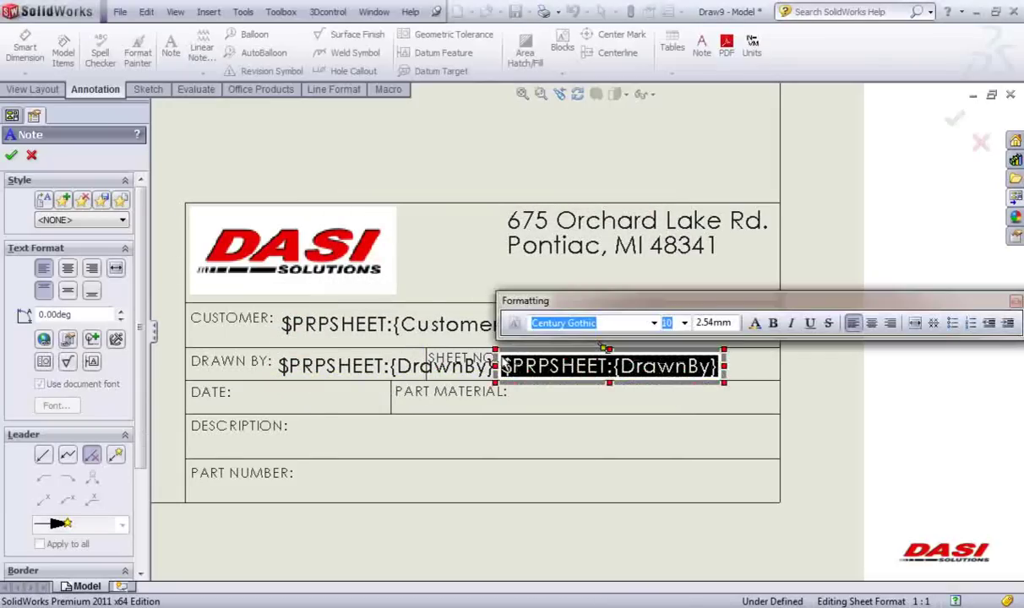
left_click(67, 341)
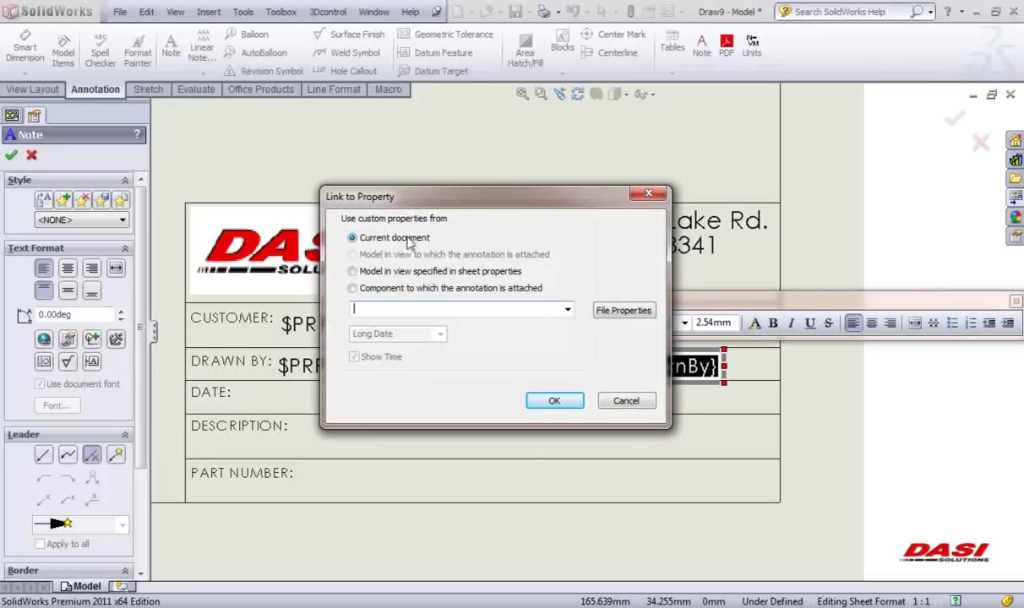
left_click(567, 310)
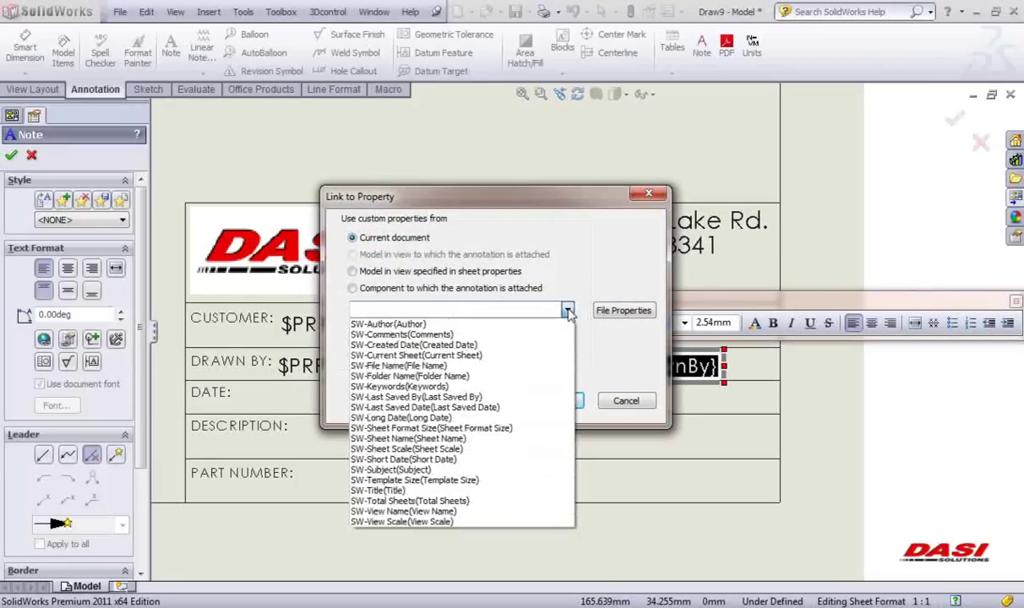
left_click(446, 356)
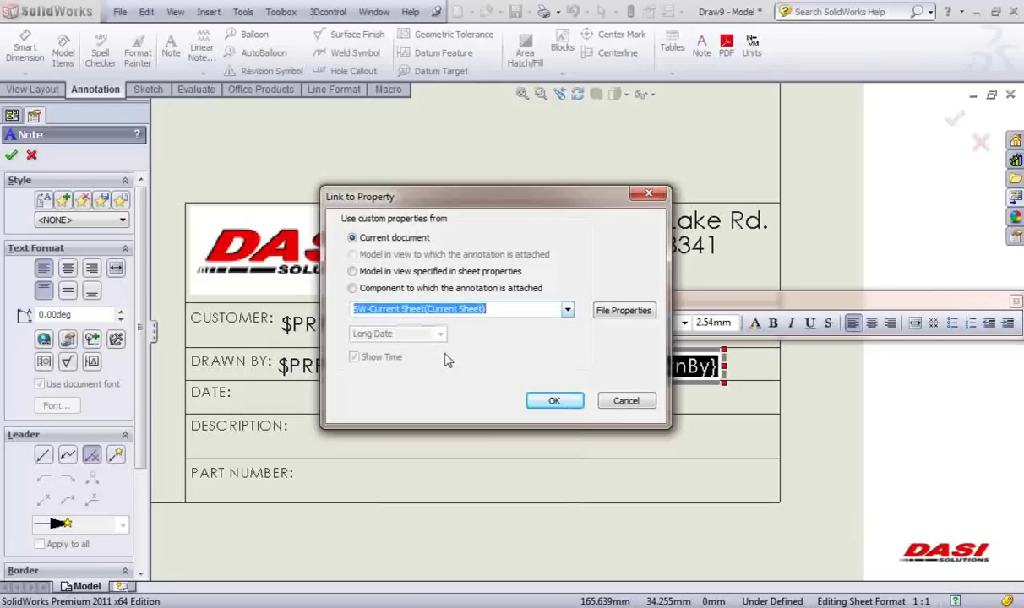
left_click(555, 401)
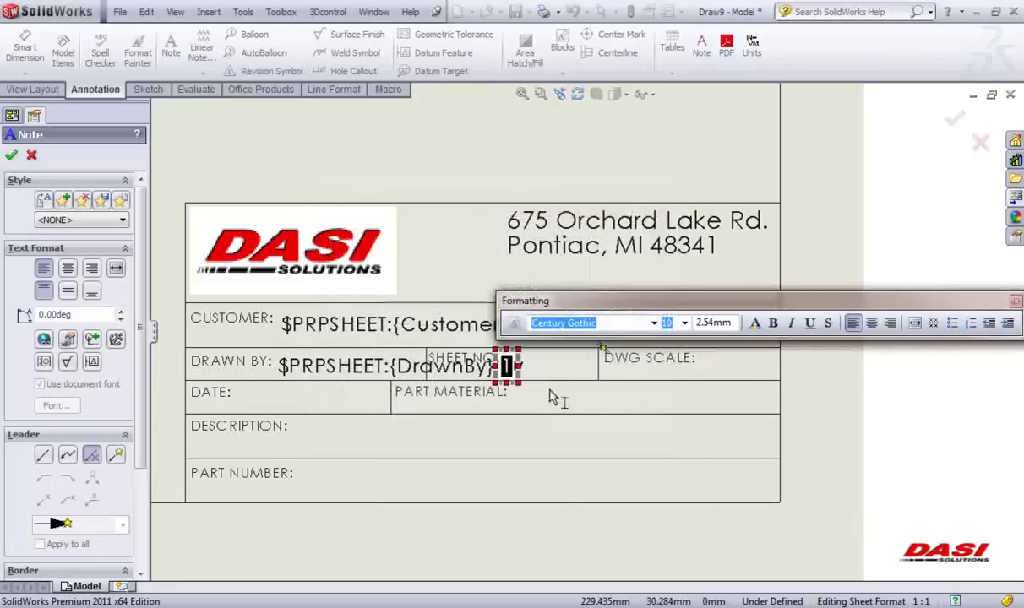
left_click(524, 377)
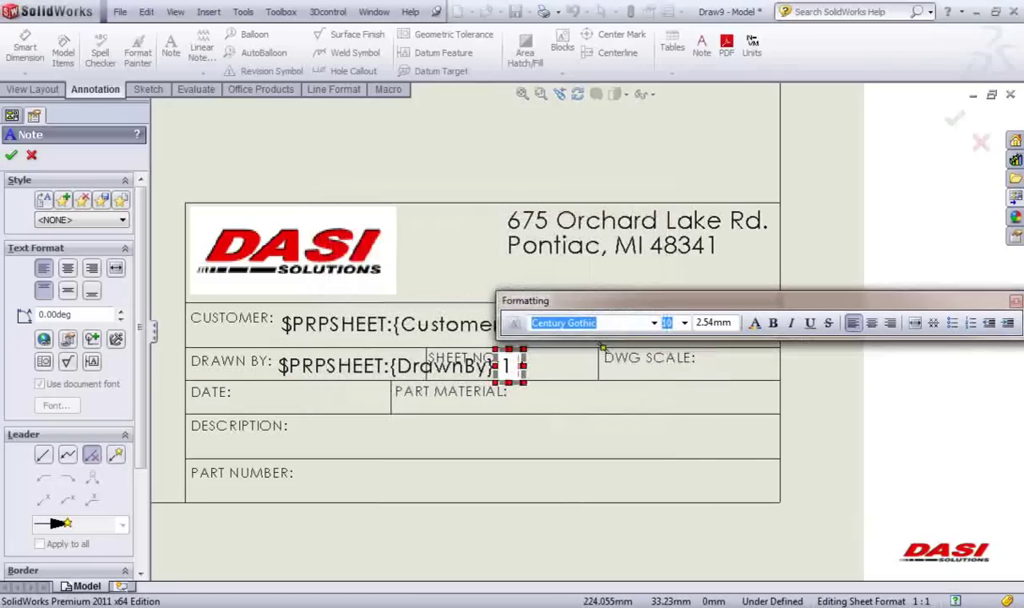
type("of")
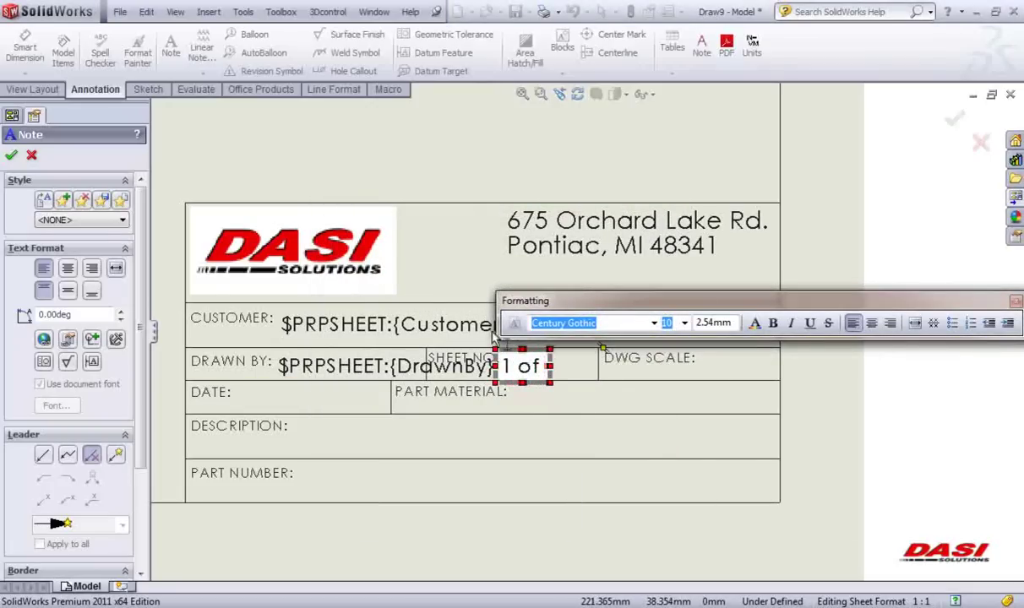
left_click(67, 339)
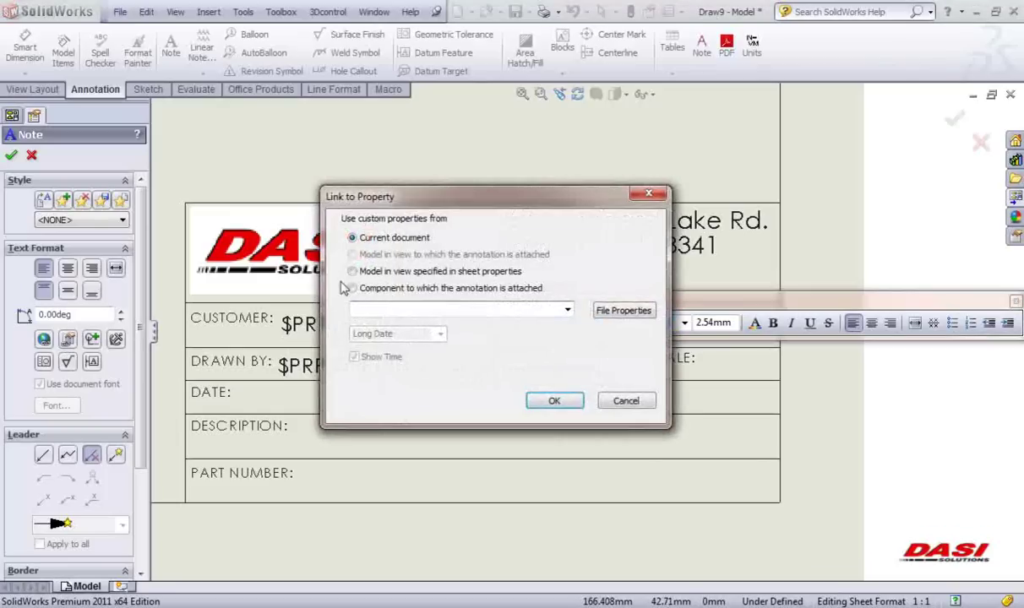
left_click(566, 312)
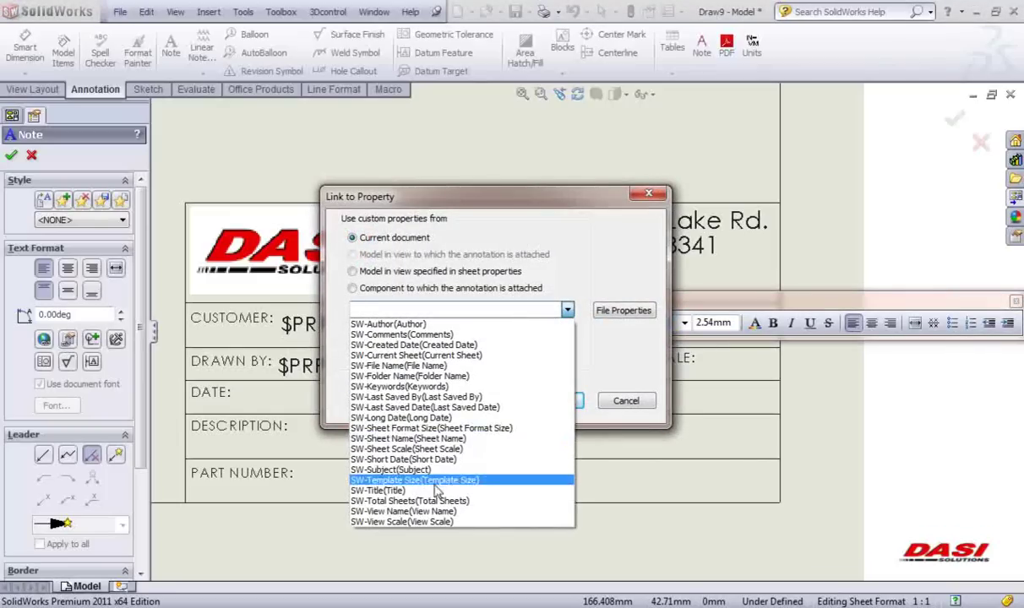
left_click(428, 502)
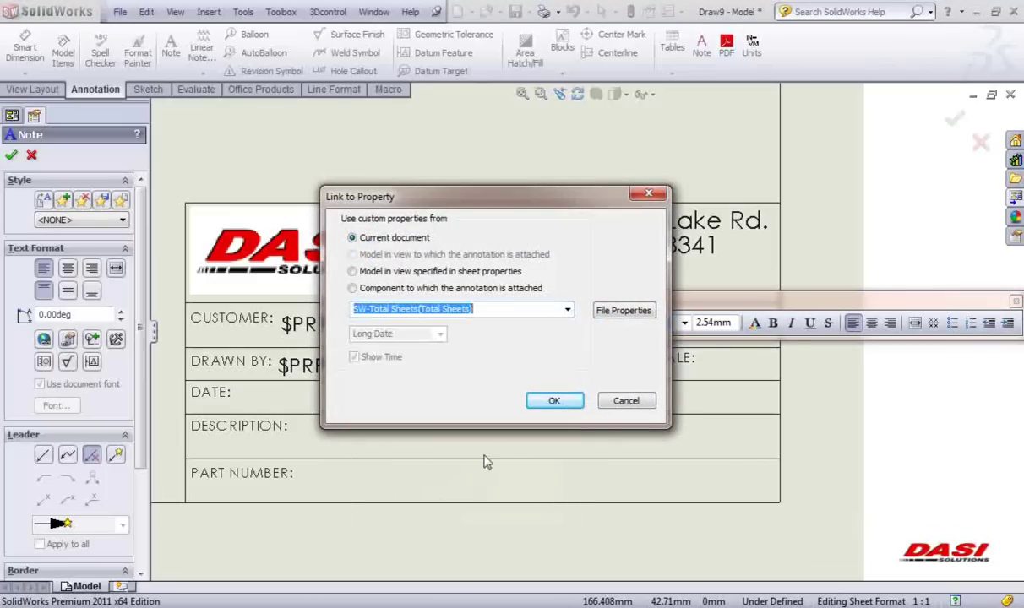
left_click(555, 402)
left_click(707, 367)
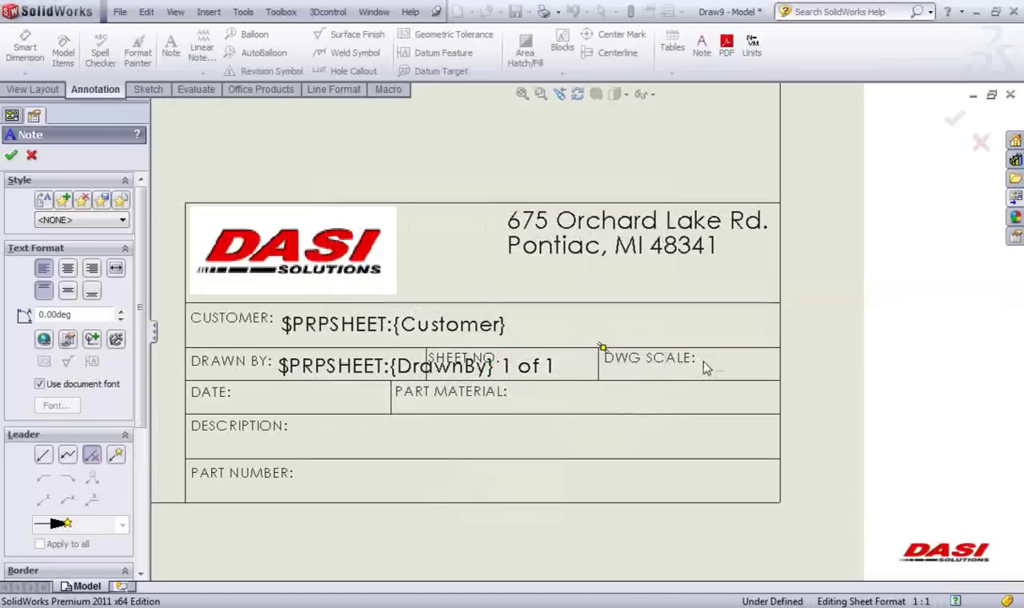
Step: Add a DWG SCALE note linked to the sheet scale property
left_click(703, 365)
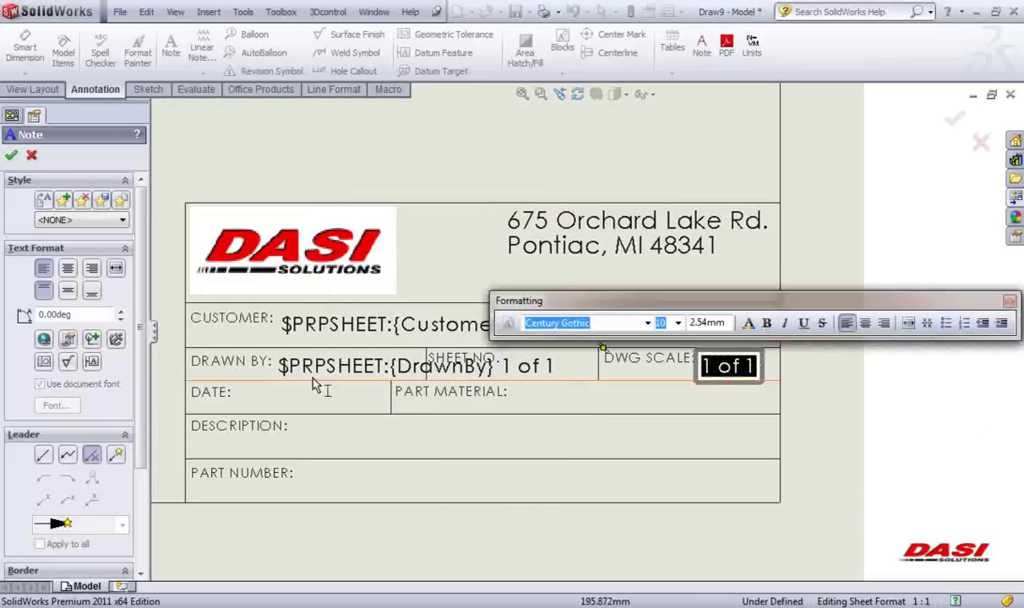
left_click(68, 340)
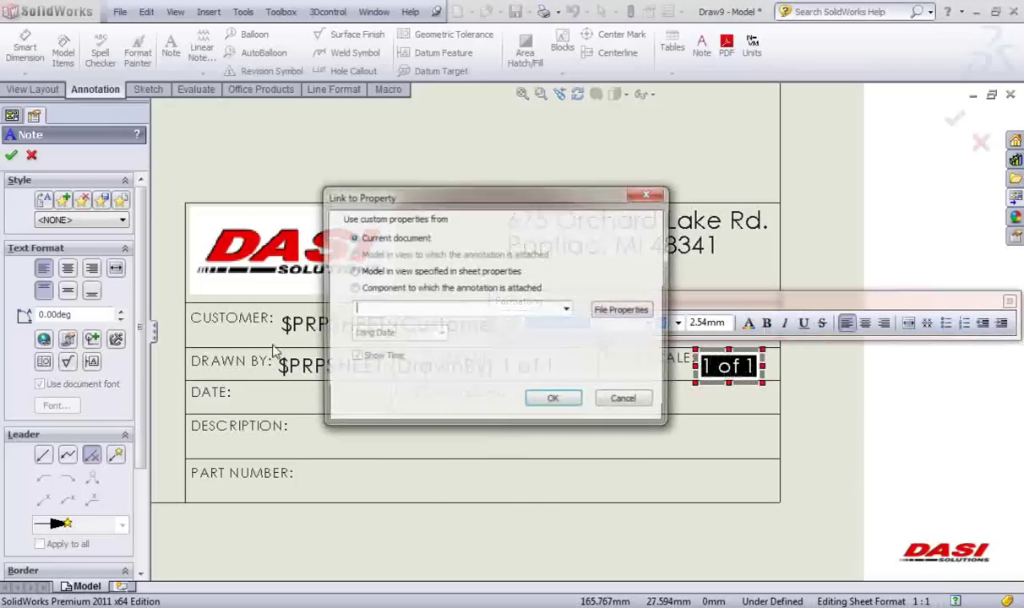
left_click(567, 310)
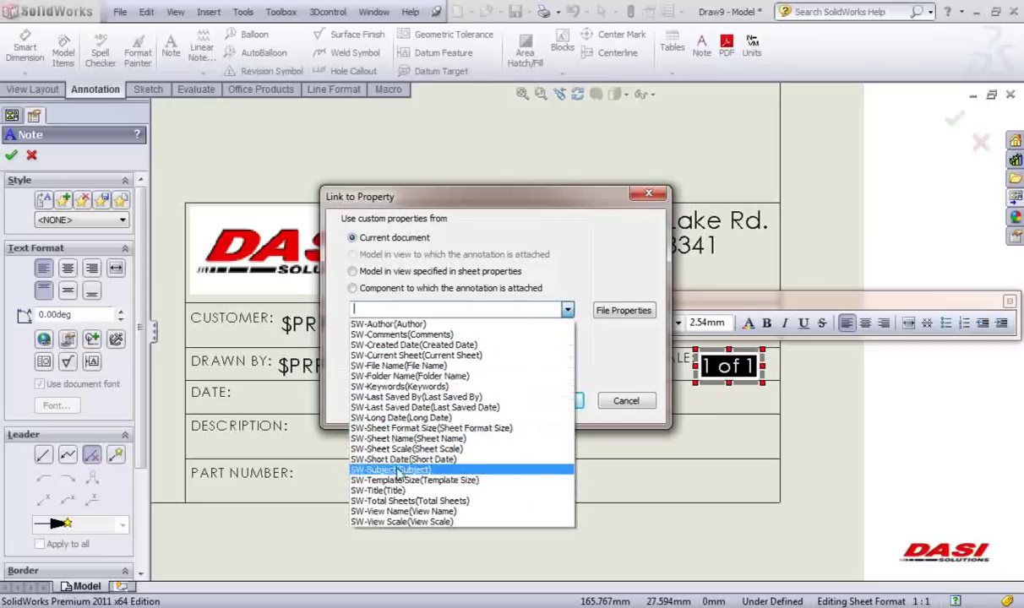
left_click(379, 449)
left_click(555, 401)
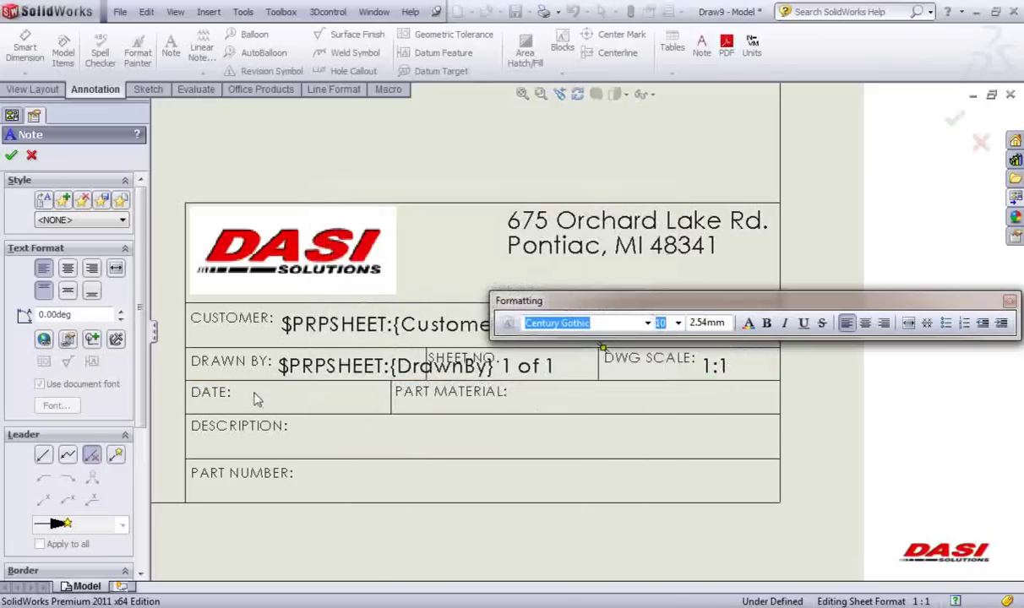
left_click(253, 393)
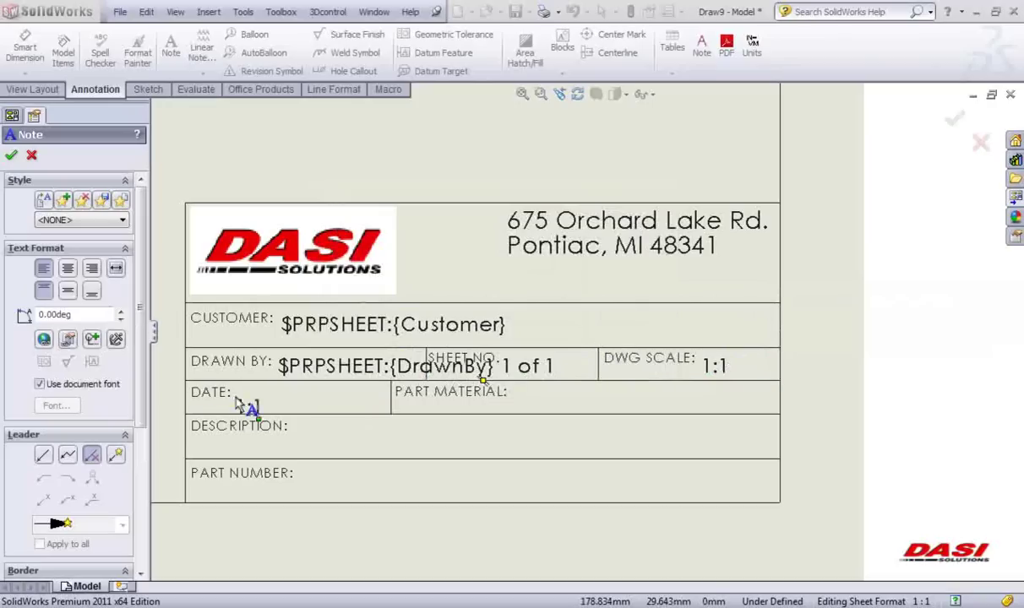
Step: Add a DATE note linked to SW-Created Date, short format without time
left_click(240, 397)
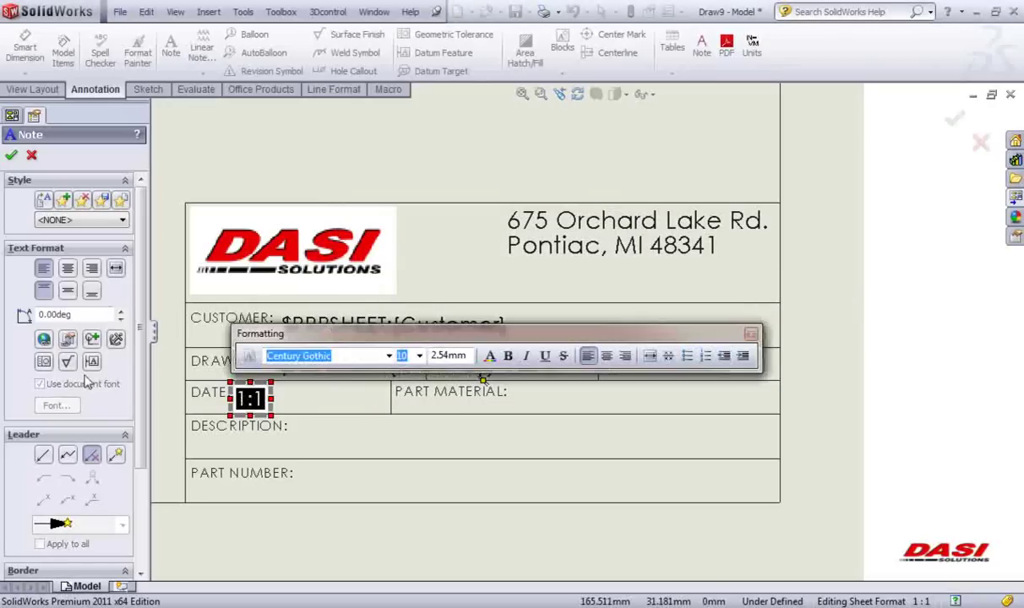
left_click(67, 339)
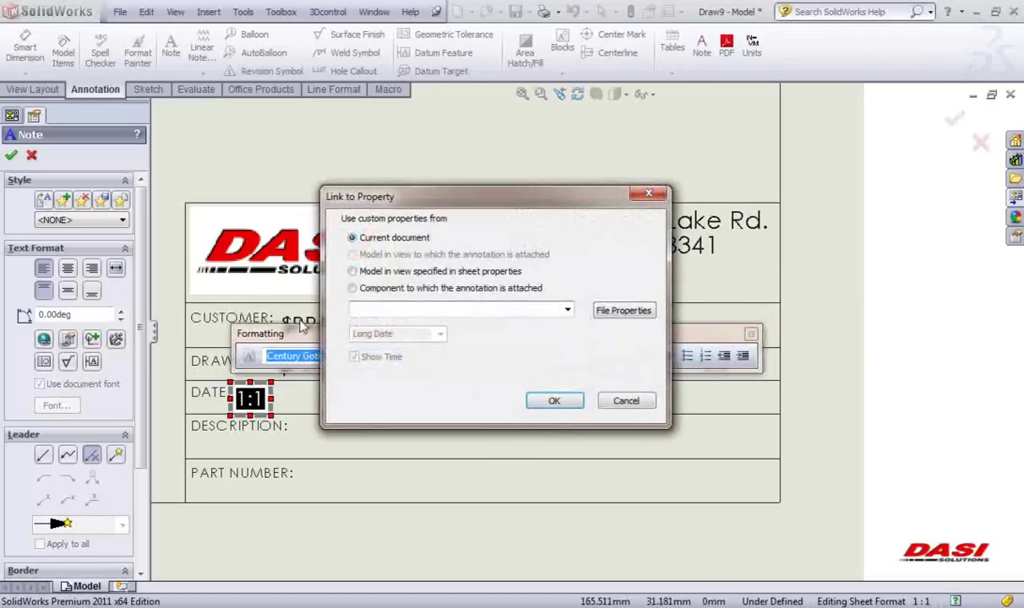
left_click(568, 312)
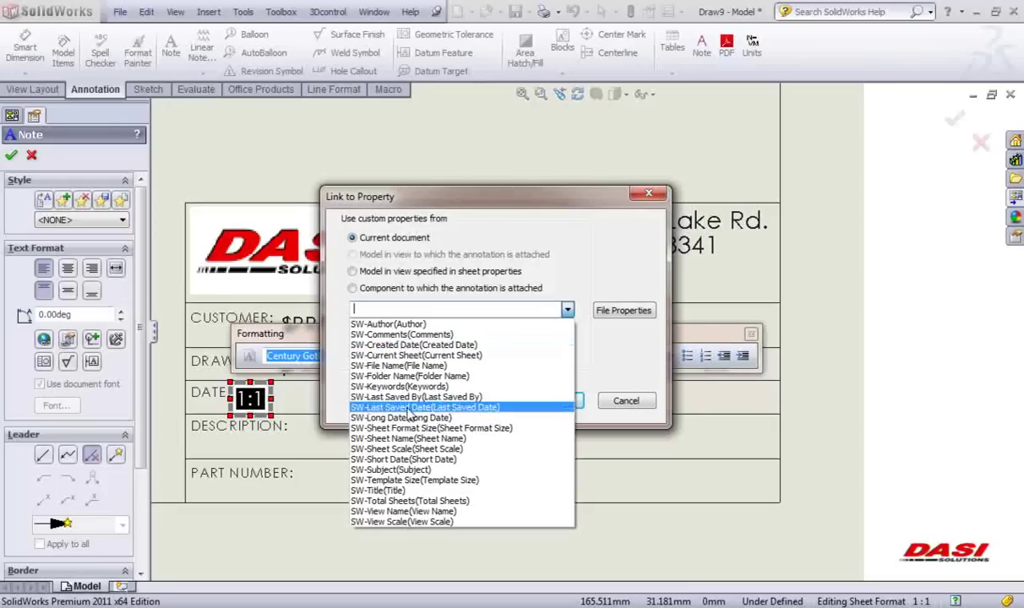
left_click(399, 347)
left_click(397, 355)
left_click(441, 335)
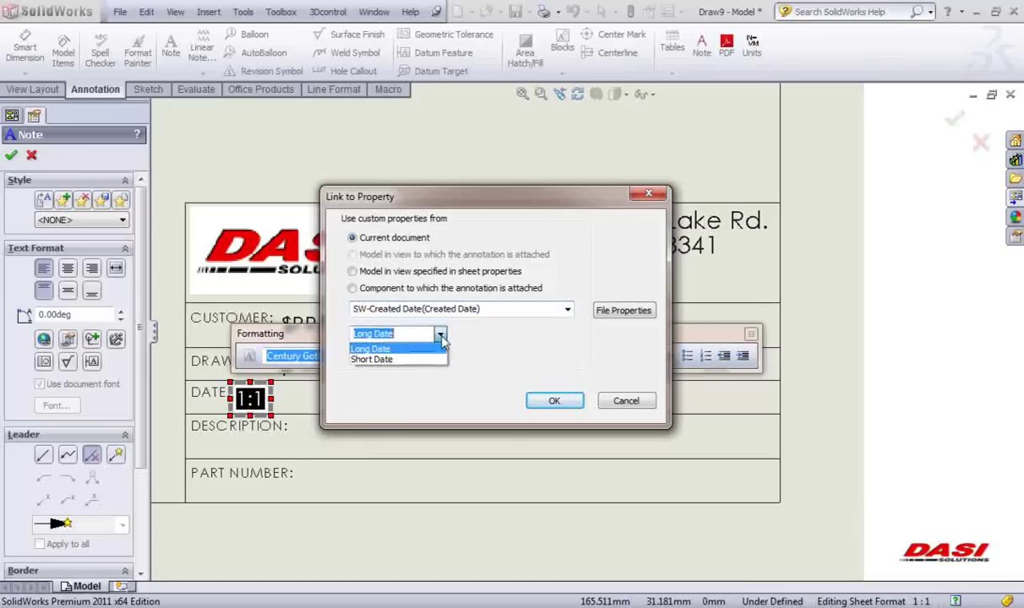
left_click(366, 360)
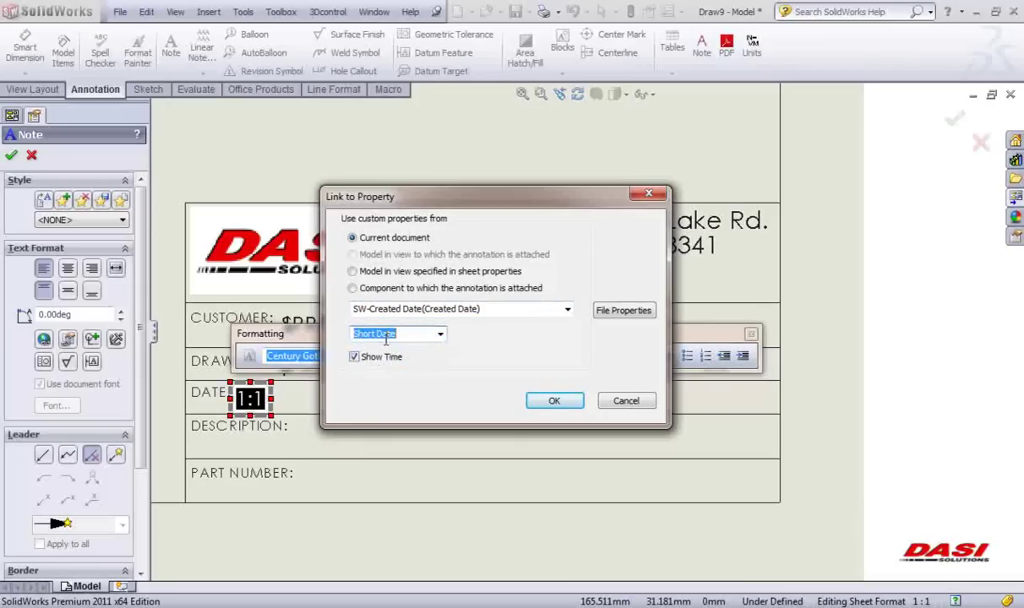
left_click(355, 358)
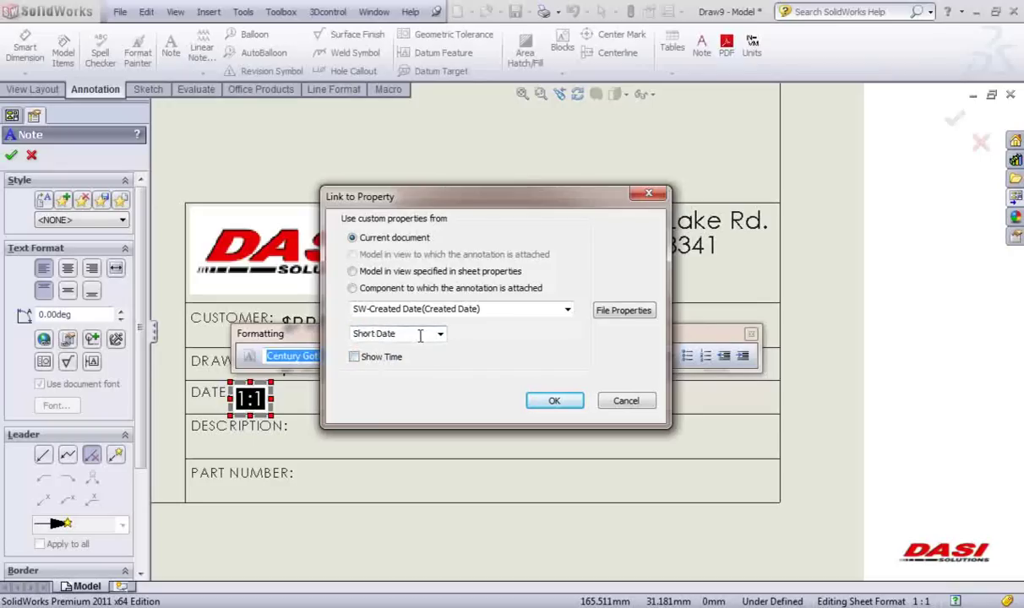
left_click(550, 402)
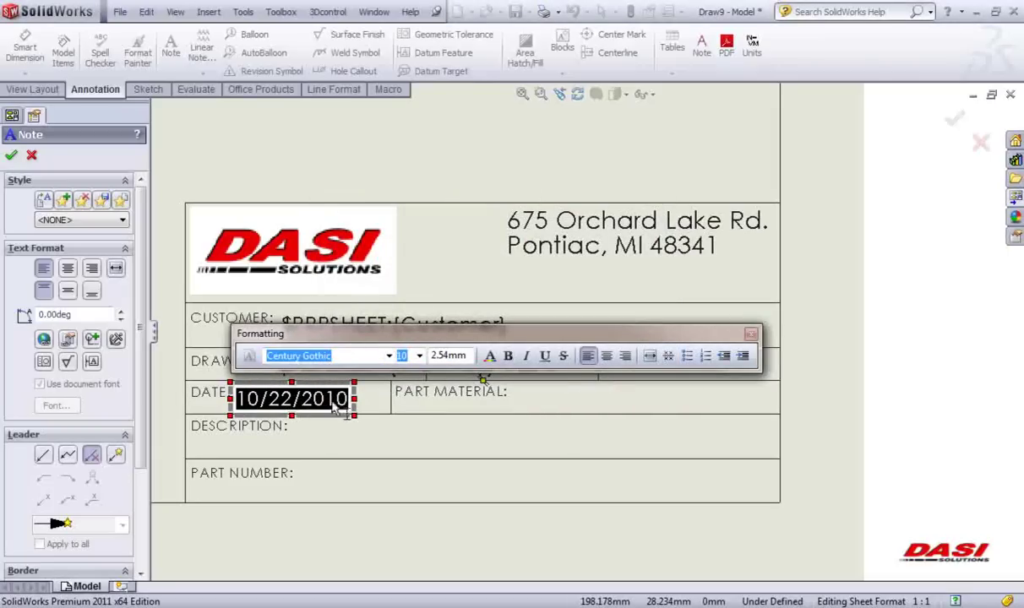
left_click(522, 412)
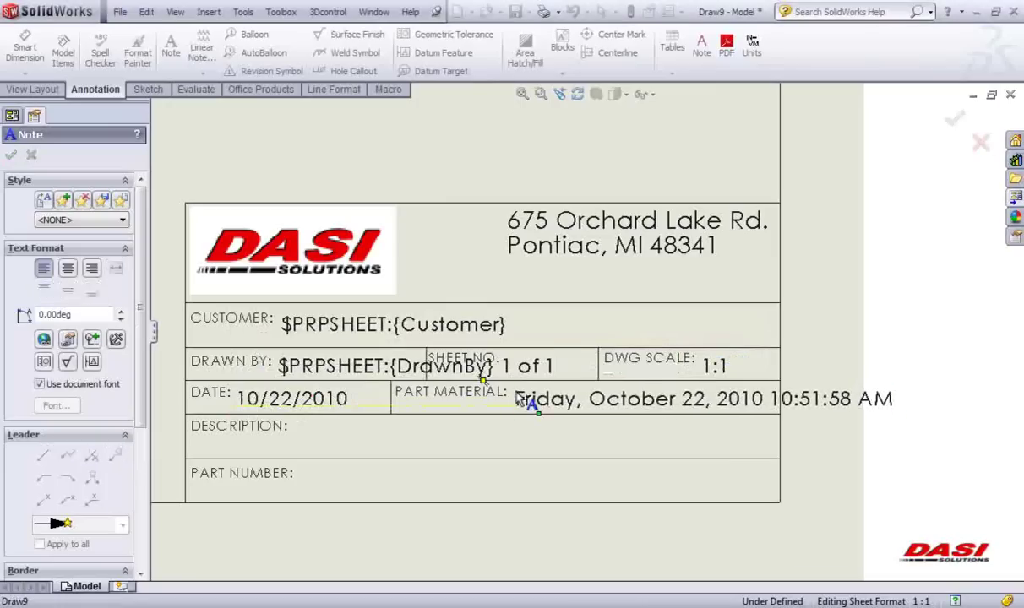
Step: Add a PART MATERIAL note linked to the model's Material property
left_click(515, 397)
left_click(74, 338)
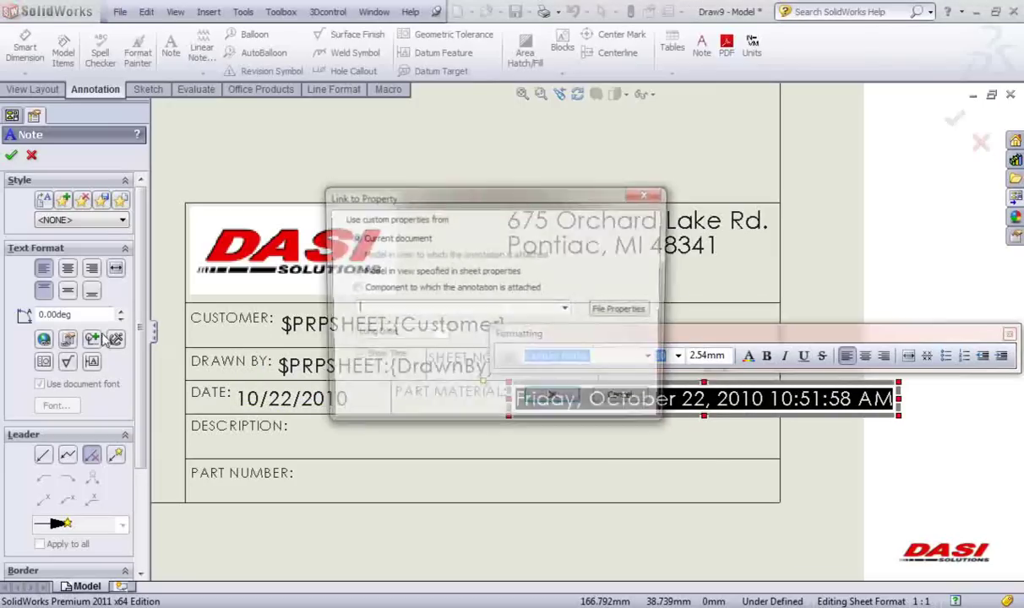
left_click(353, 272)
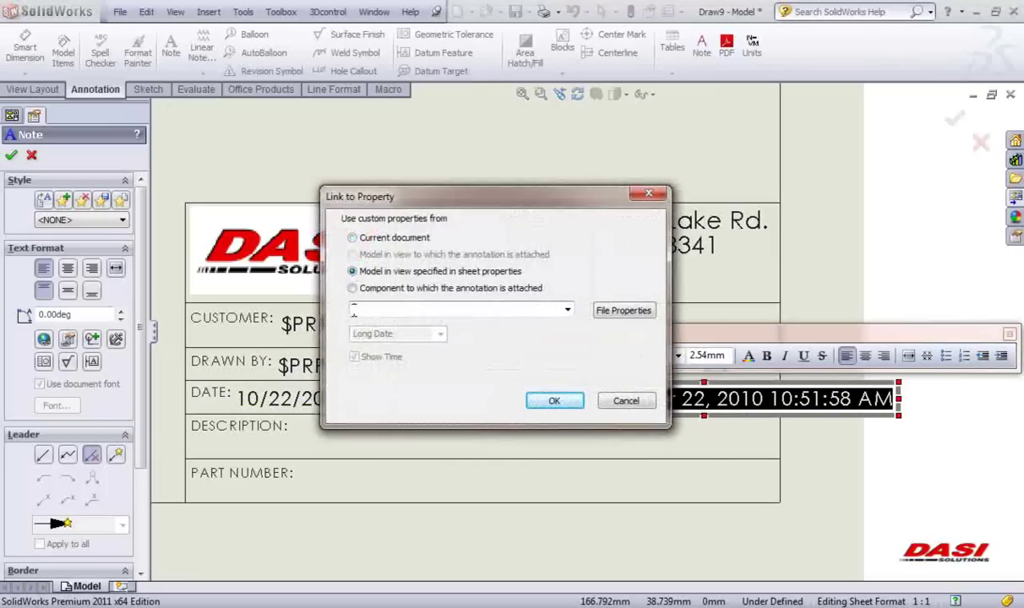
type("Material")
key("Return")
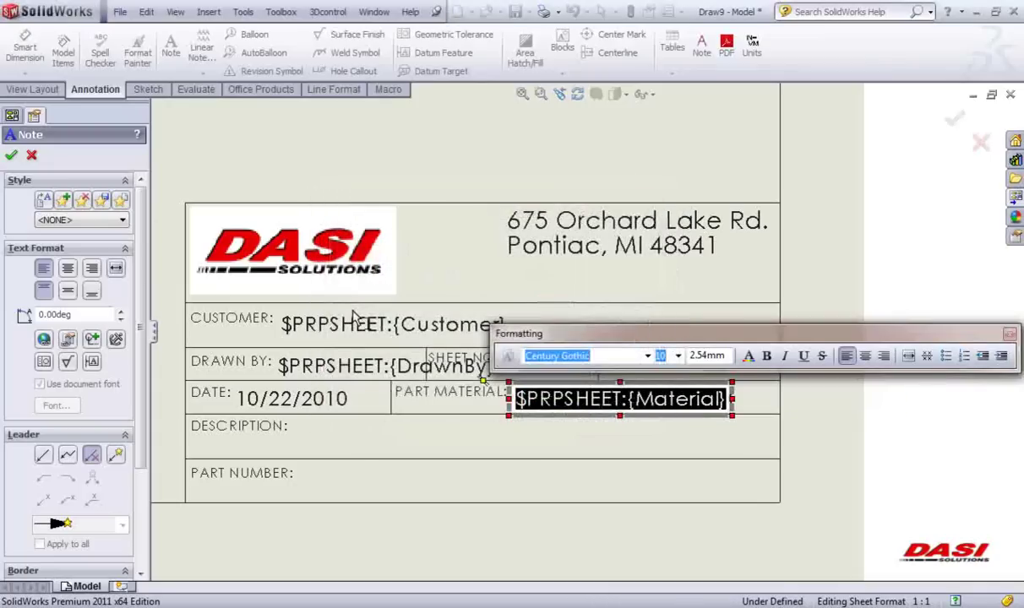
left_click(311, 446)
Step: Add a DESCRIPTION note linked to the model's Description property
left_click(294, 431)
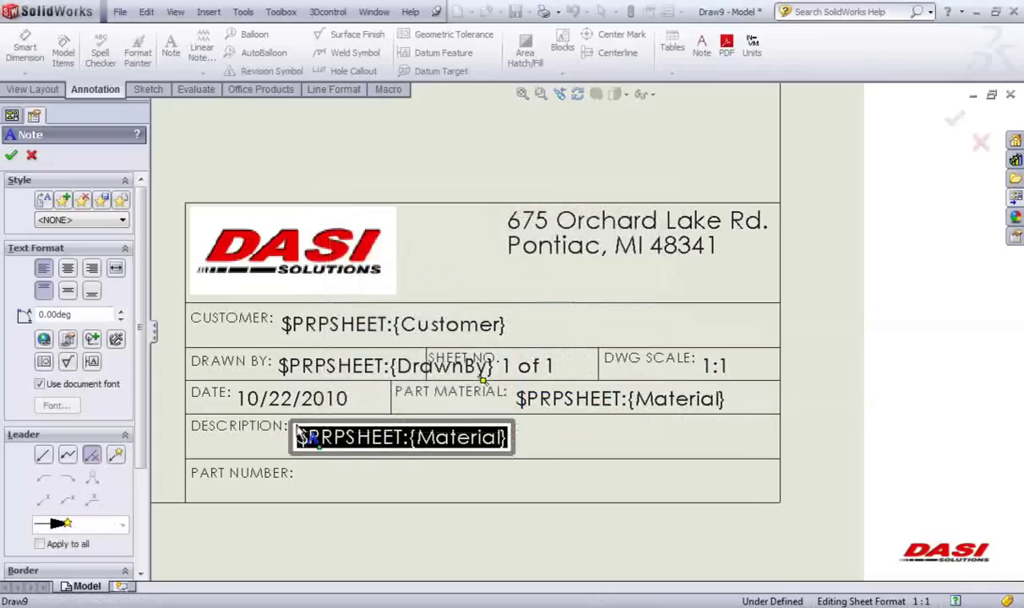
left_click(92, 362)
left_click(354, 272)
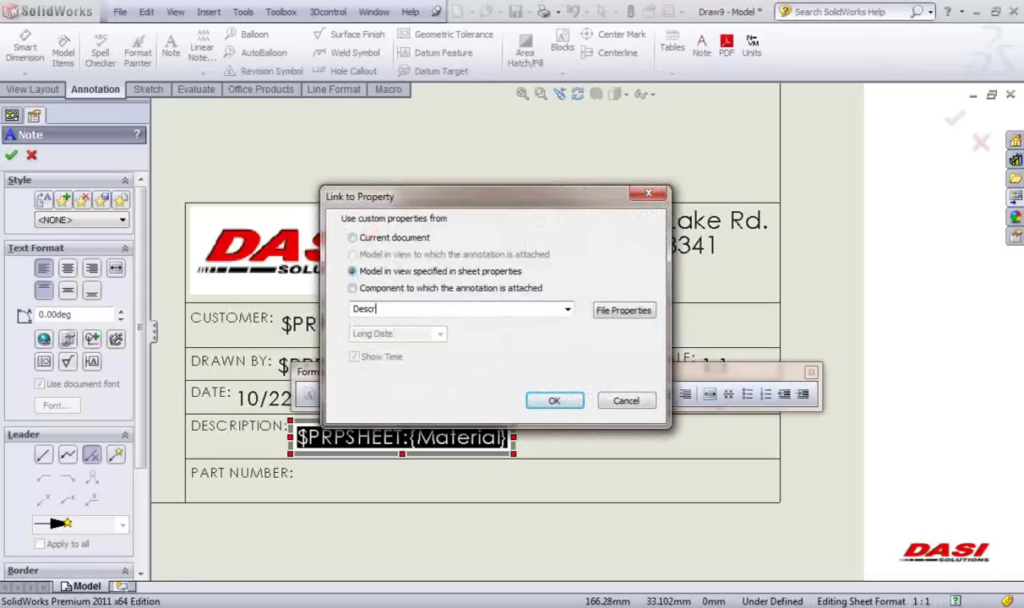
type("Description")
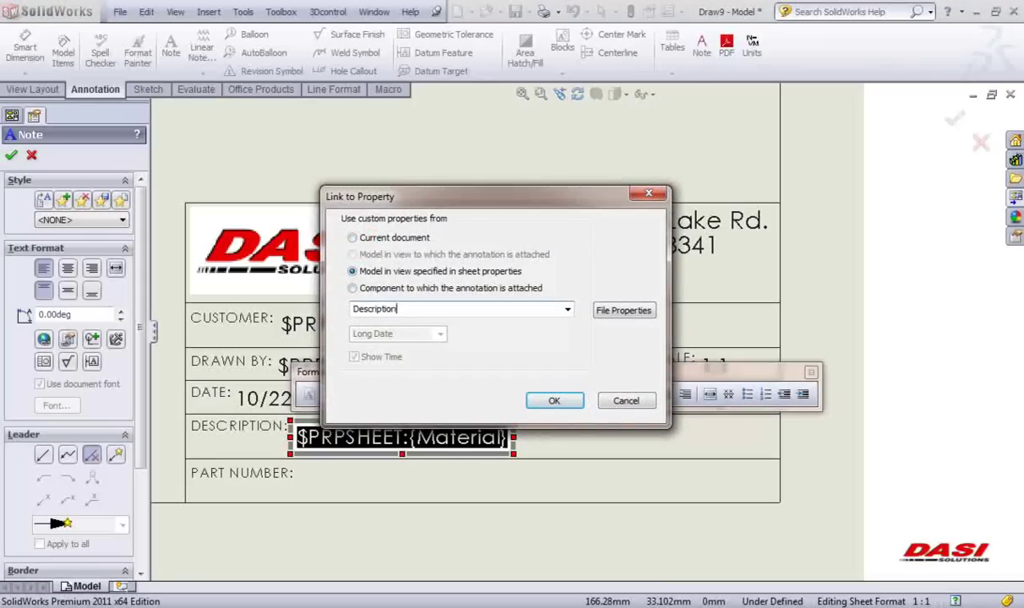
key("Return")
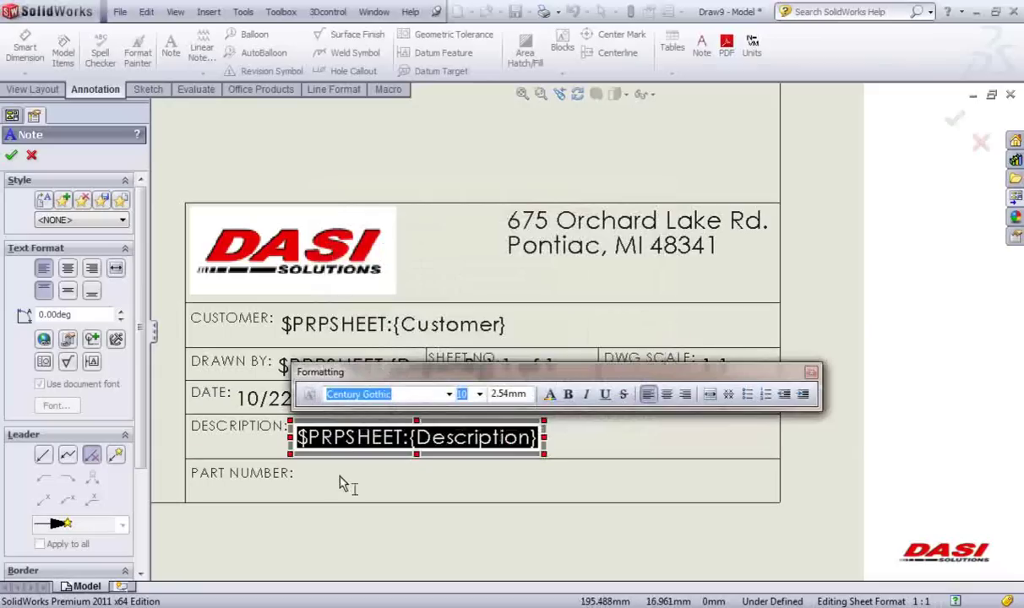
left_click(326, 485)
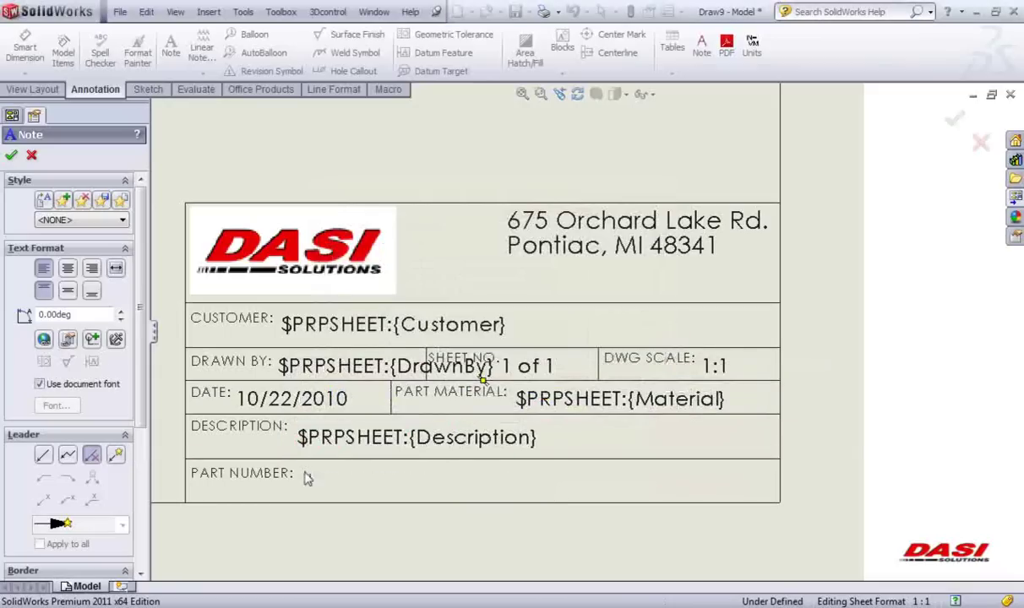
Step: Add a PART NUMBER note linked to the model's PartNo property
left_click(301, 480)
left_click(68, 340)
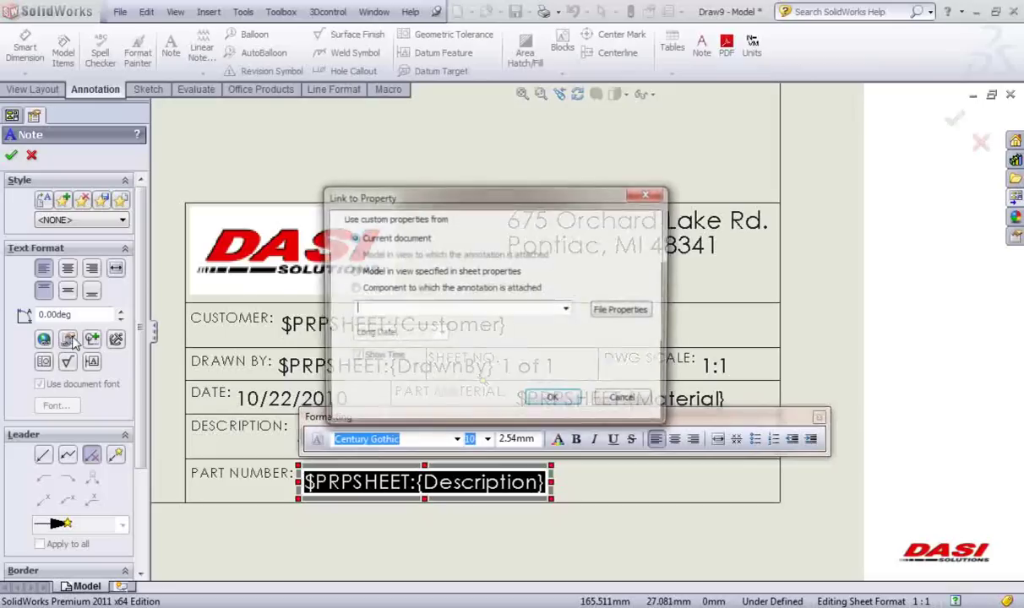
left_click(353, 272)
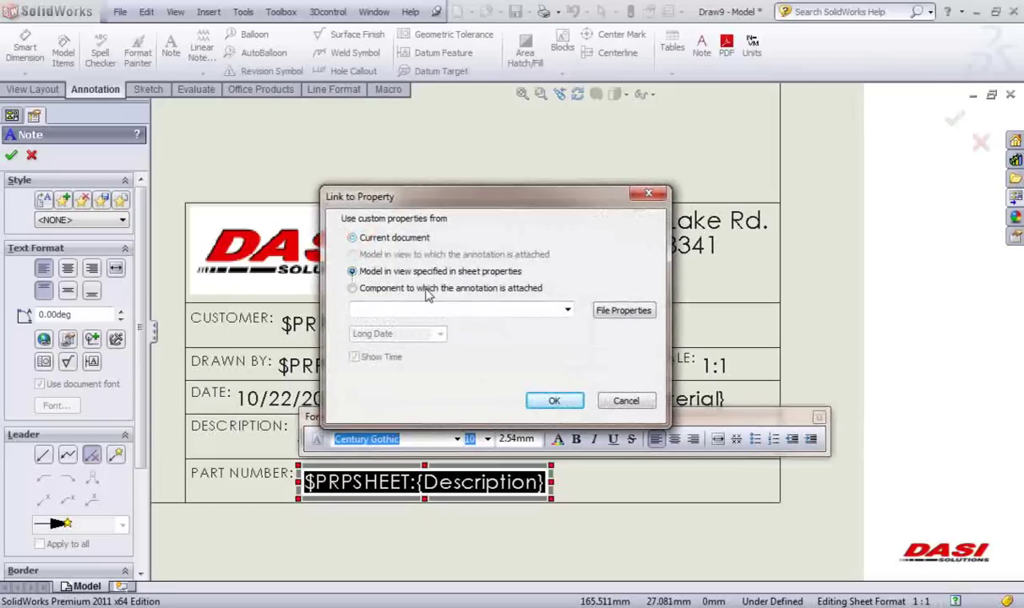
left_click(541, 309)
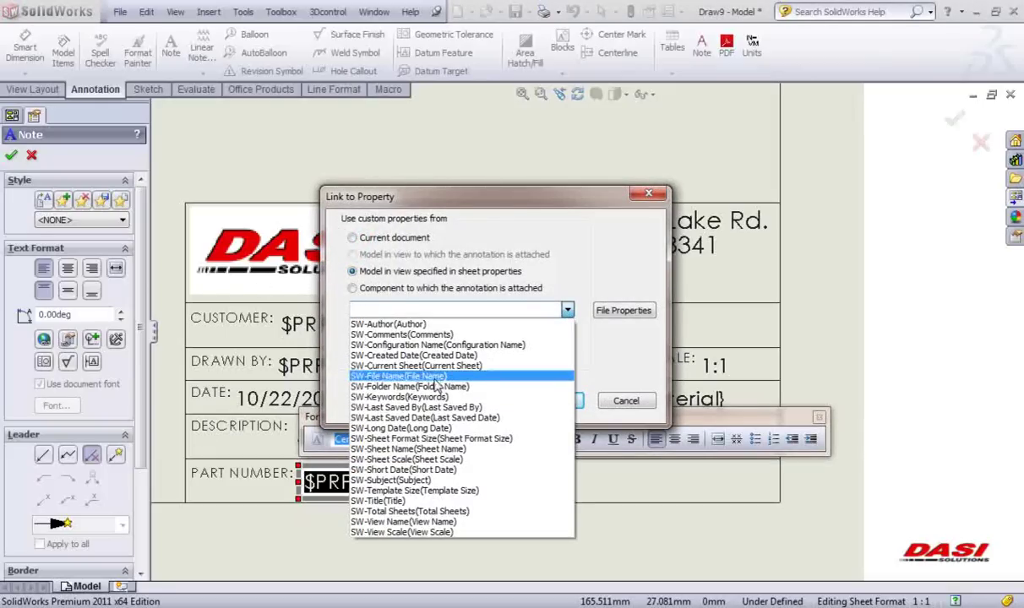
left_click(387, 308)
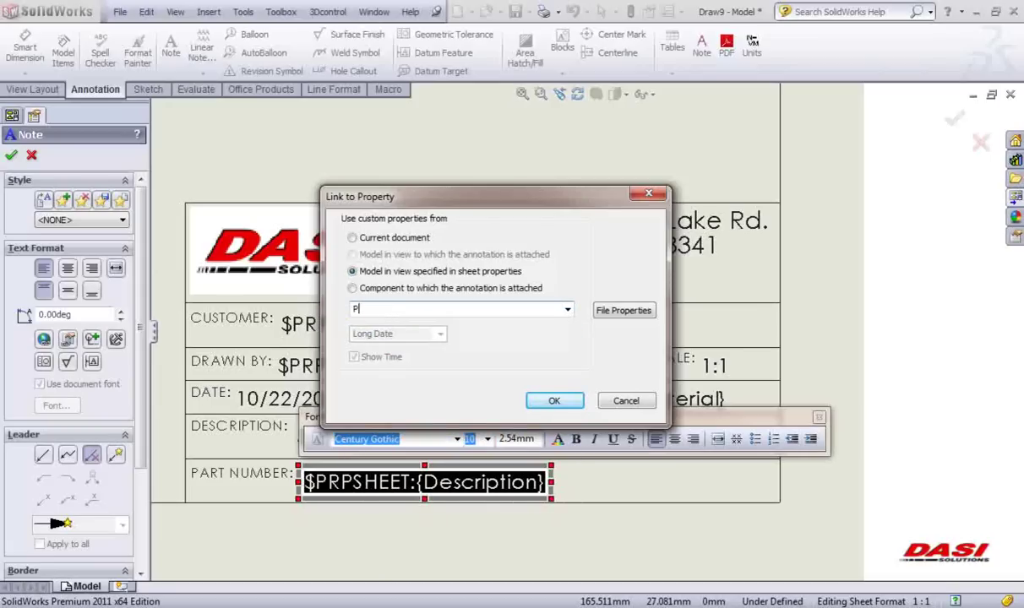
key("Return")
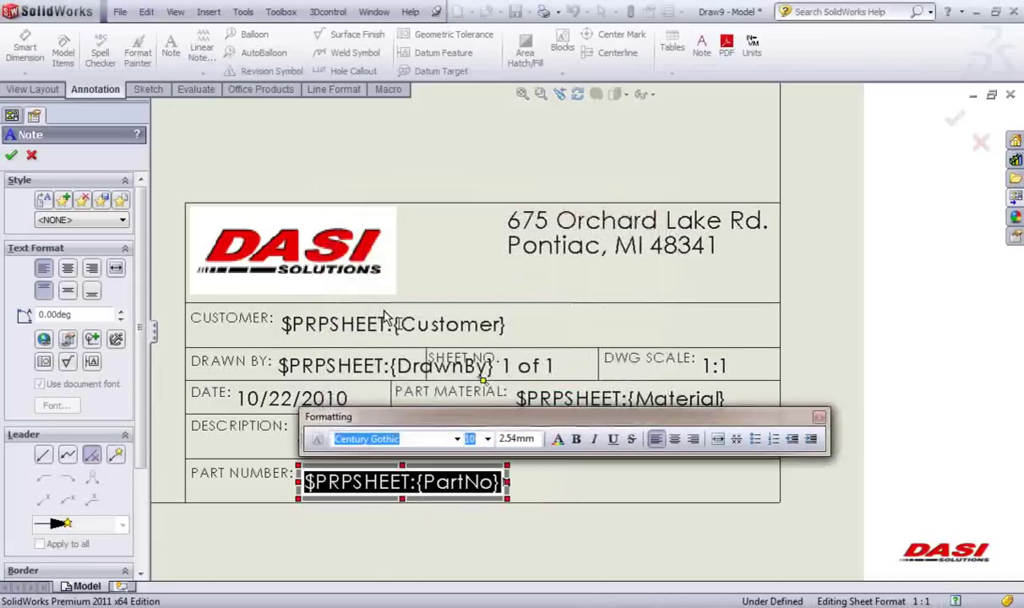
left_click(288, 184)
scroll(278, 288, "up", 5)
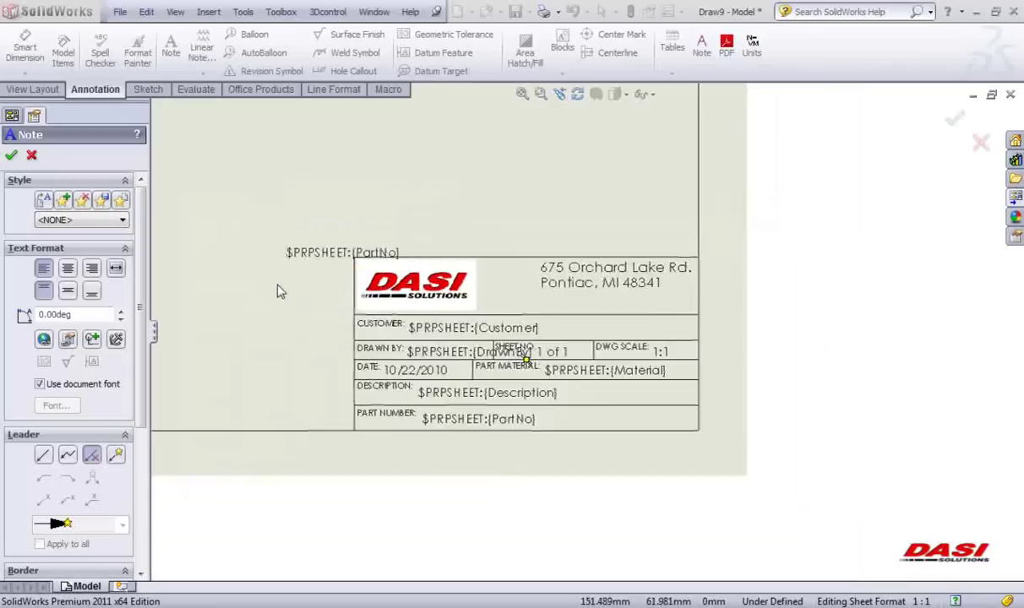
Step: Add a lower-left note linked to the folder name property, then end note placement
scroll(403, 405, "down", 4)
scroll(406, 372, "down", 3)
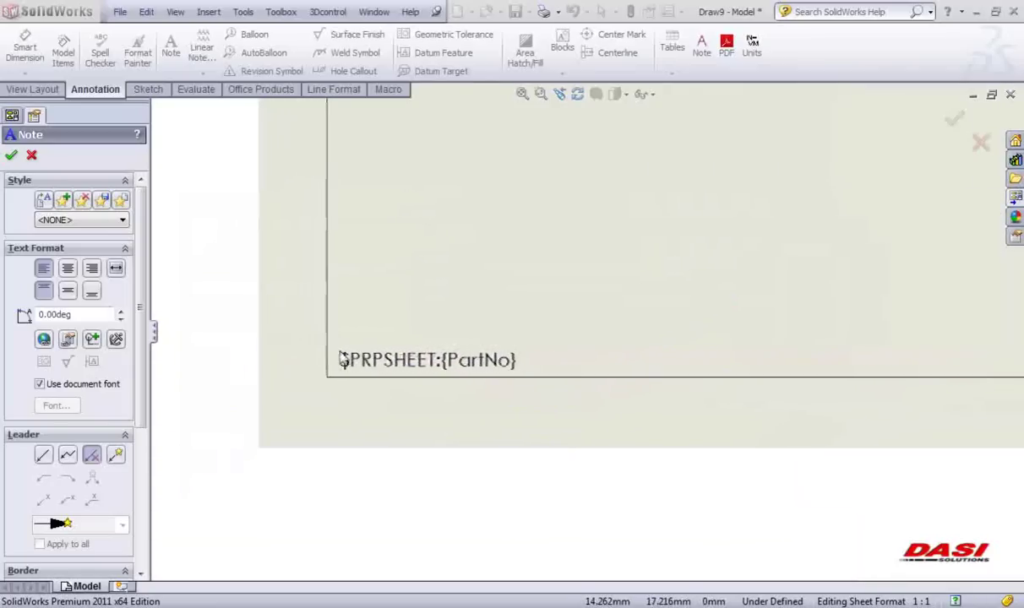
left_click(342, 358)
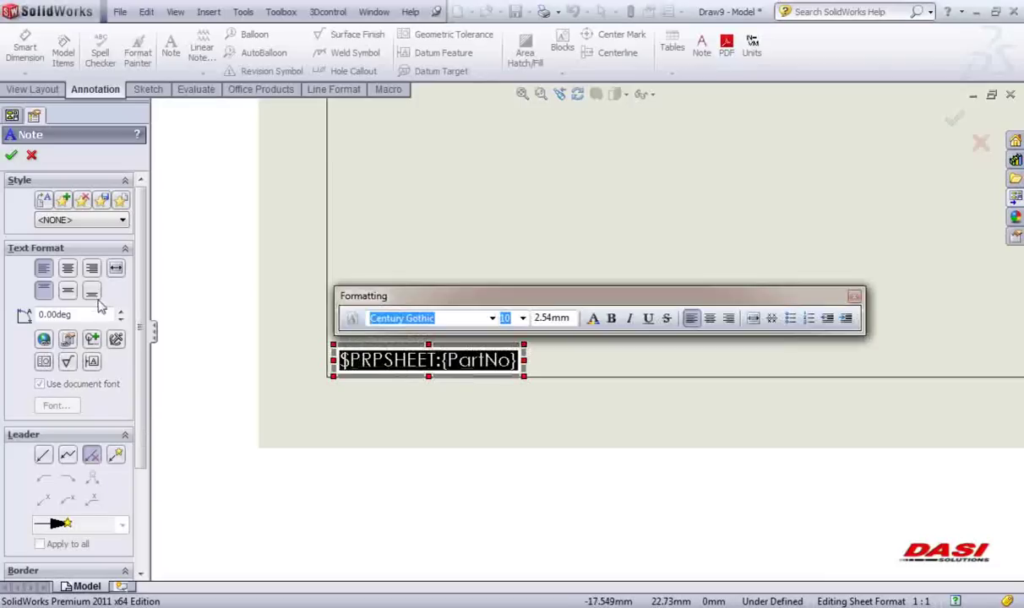
left_click(69, 338)
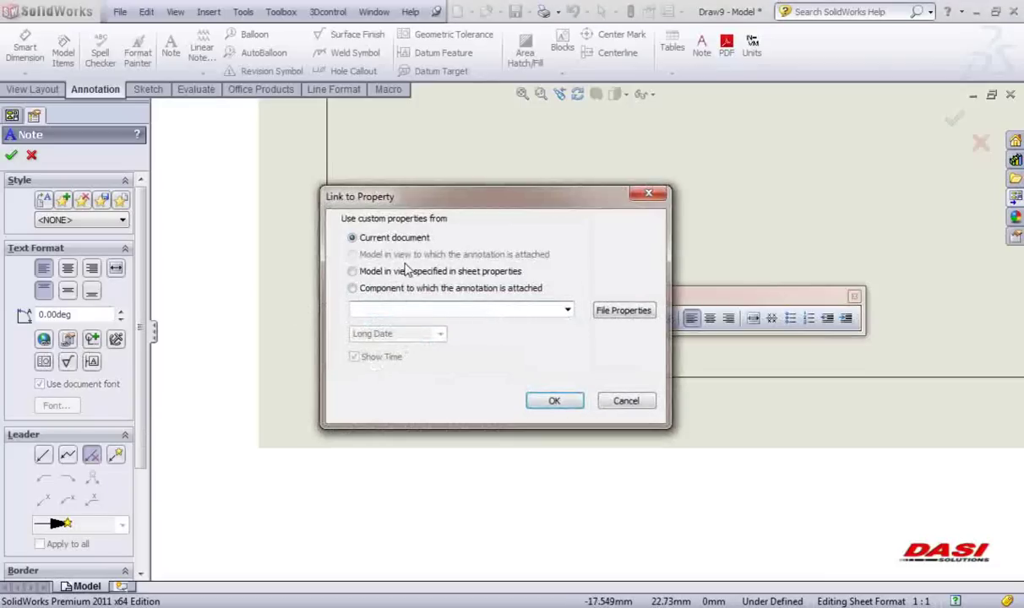
left_click(567, 310)
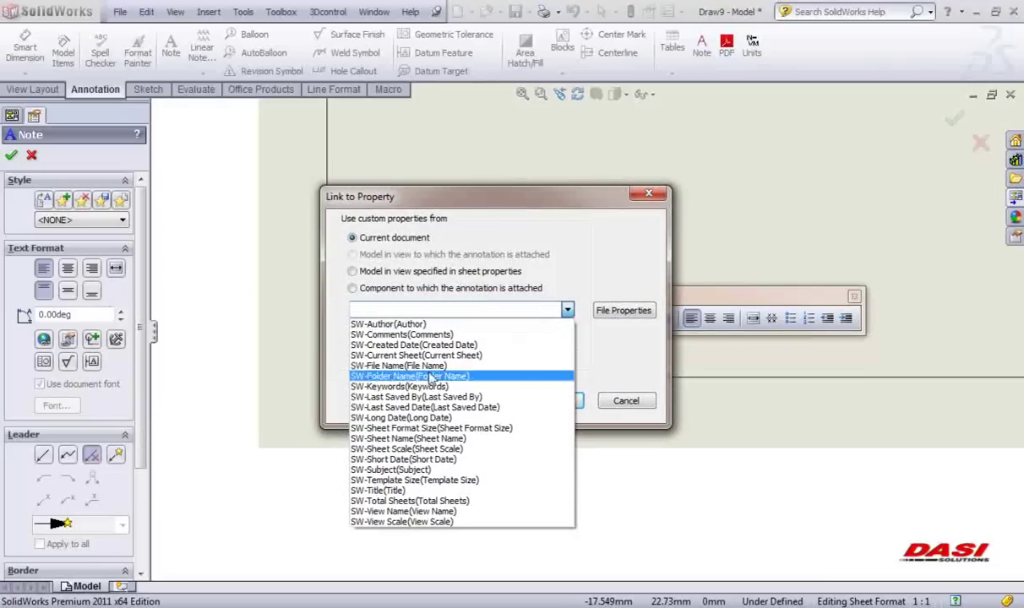
left_click(403, 378)
left_click(553, 401)
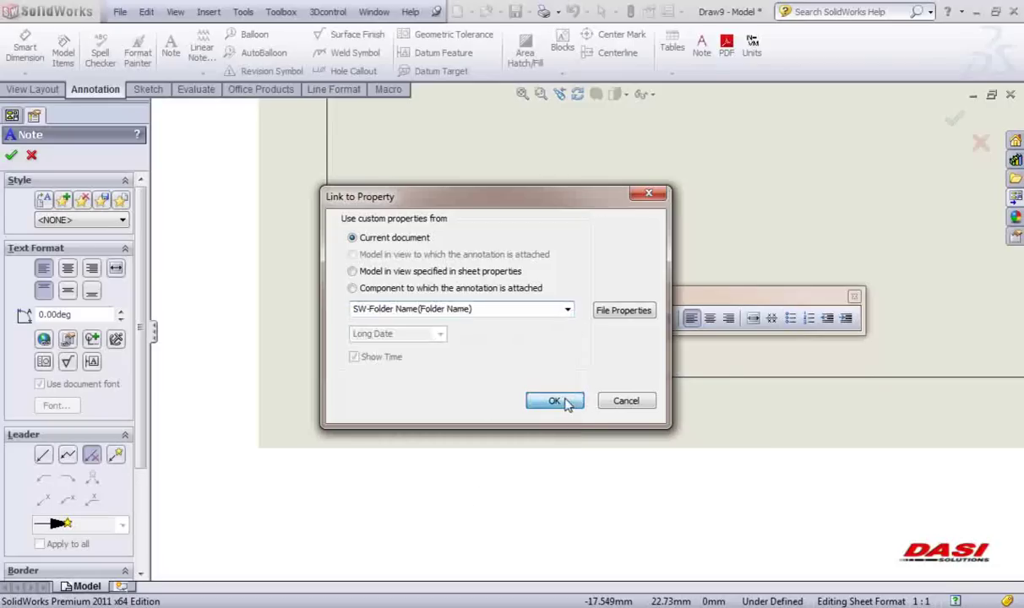
left_click(574, 411)
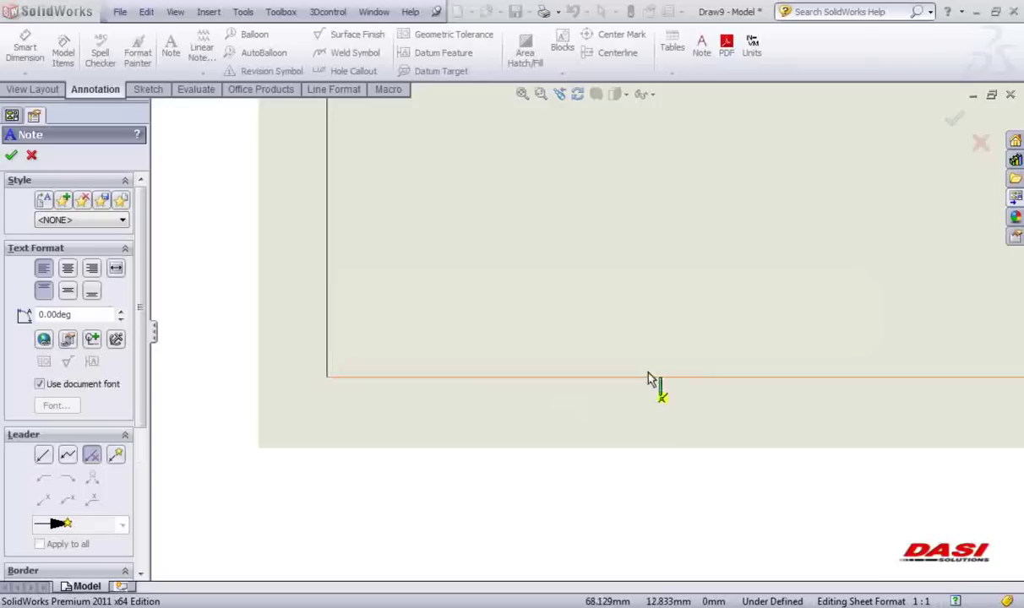
left_click(12, 155)
key("f")
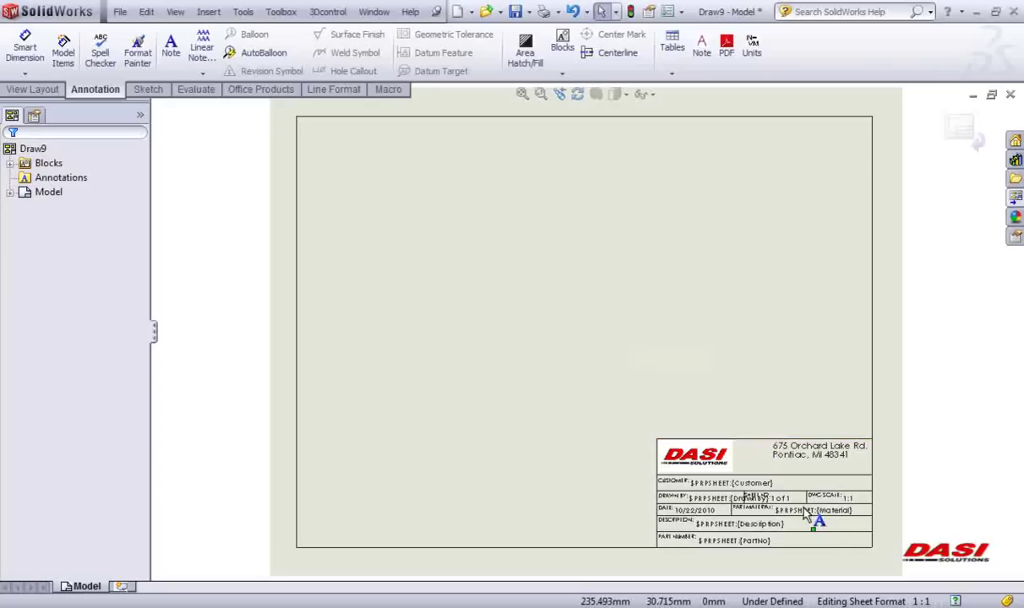
scroll(807, 516, "down", 6)
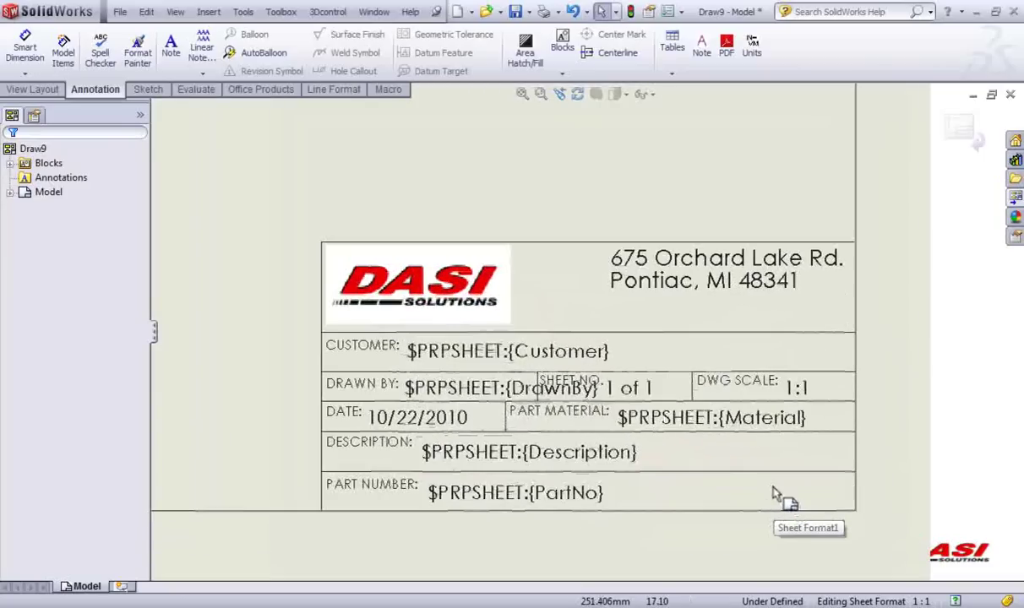
Step: Zoom in on the title block and bring up the Sheet Format1 context menu
scroll(754, 483, "up", 3)
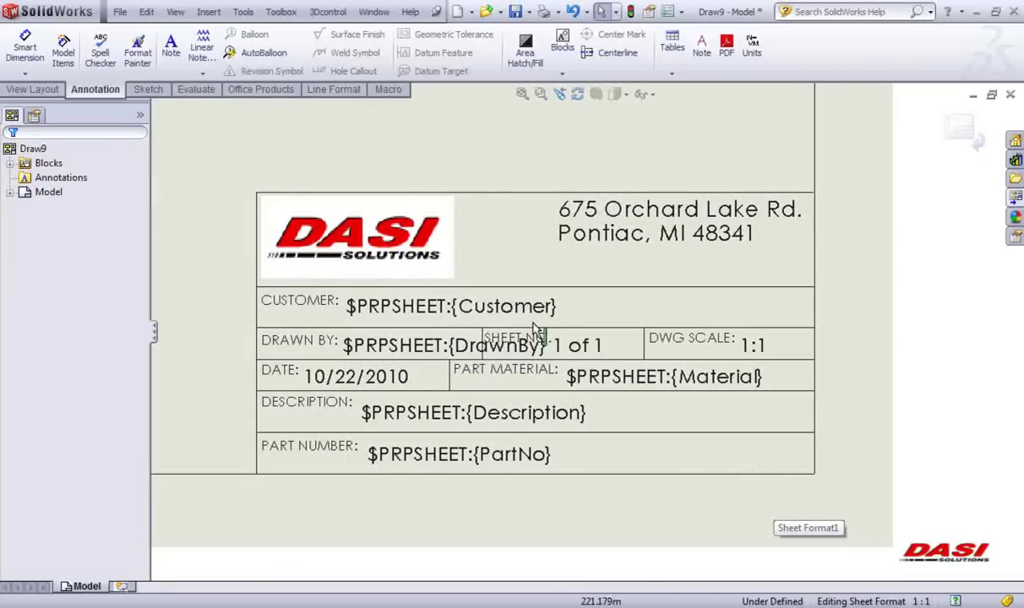
right_click(215, 138)
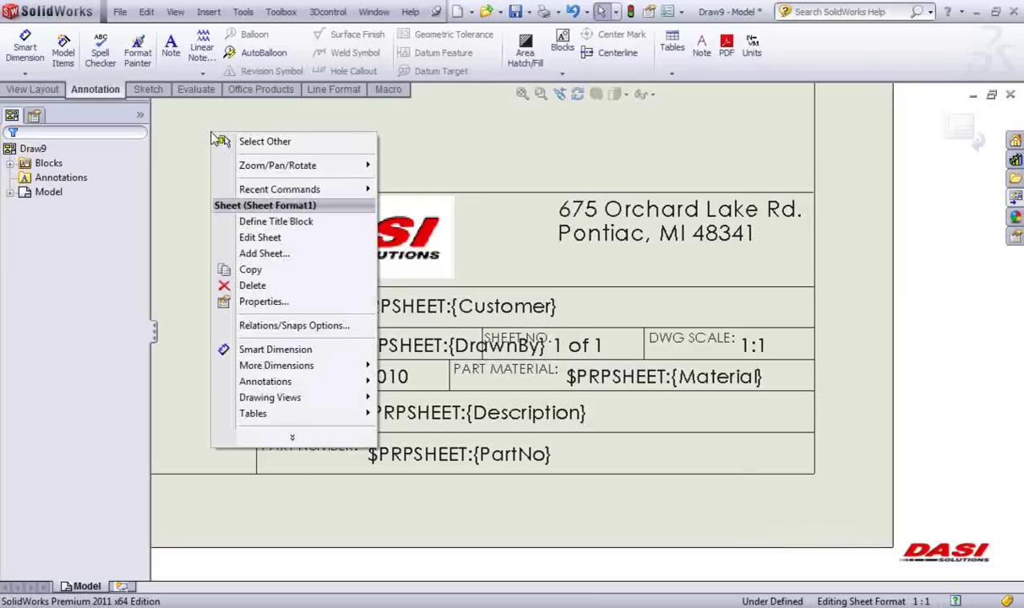
Step: Fit the title block boundary around the DASI block and make the Customer, Drawn By, Description and Part Number notes text fields
left_click(244, 223)
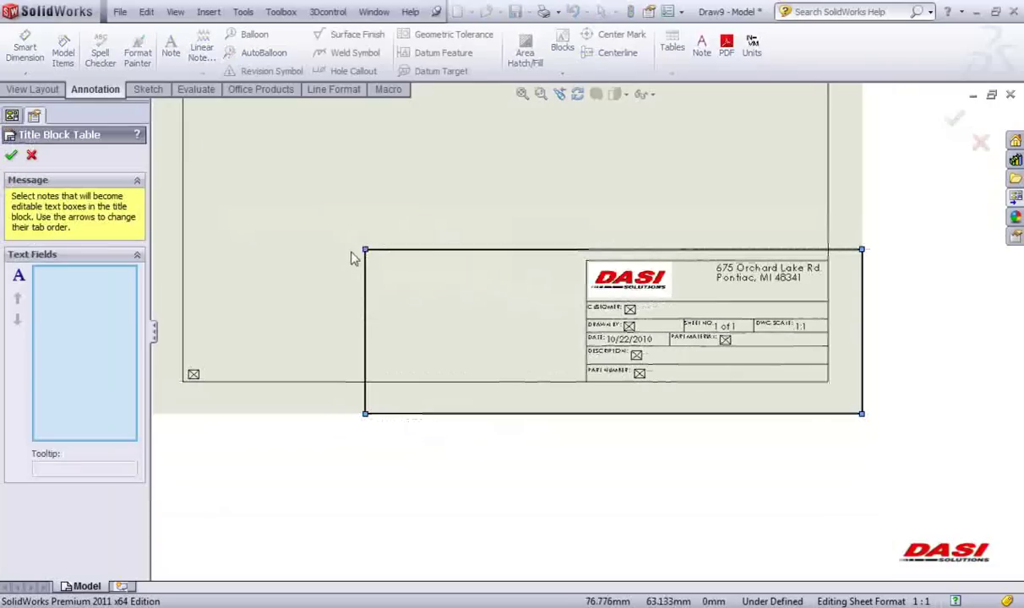
left_click_drag(366, 249, 583, 258)
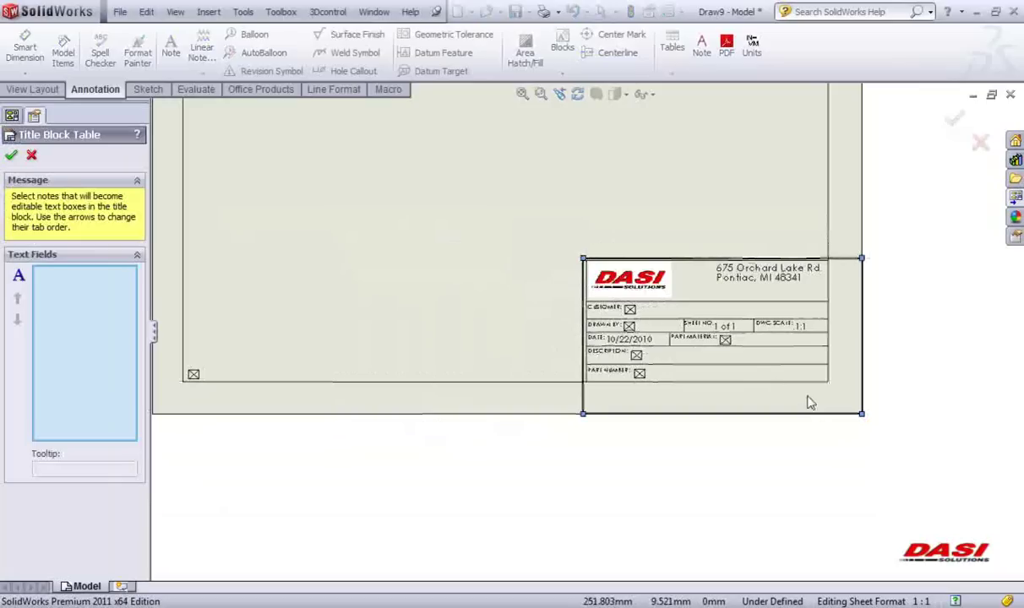
left_click_drag(853, 404, 824, 377)
scroll(578, 327, "down", 10)
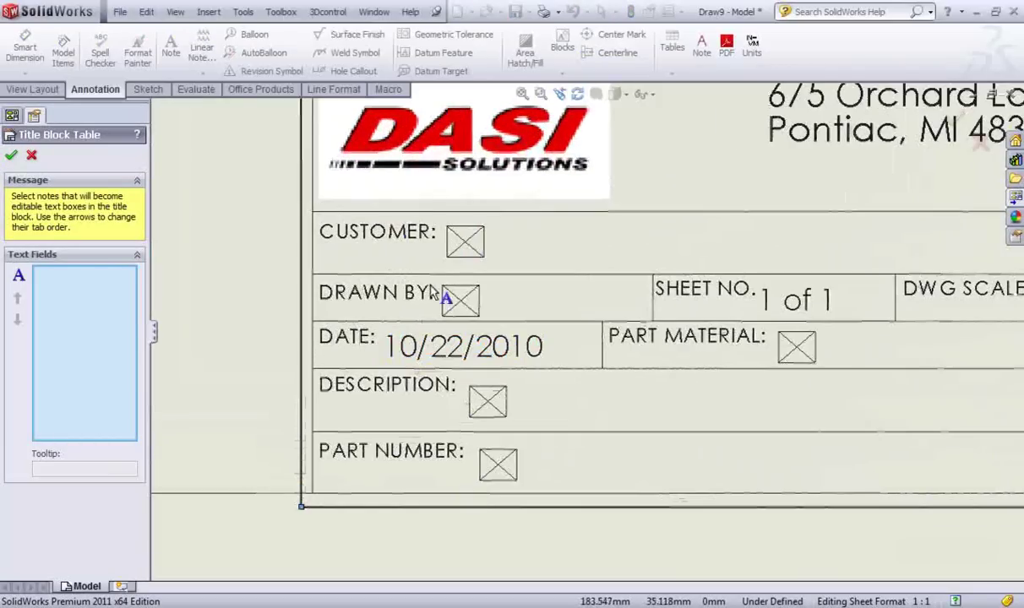
left_click(463, 242)
left_click(454, 310)
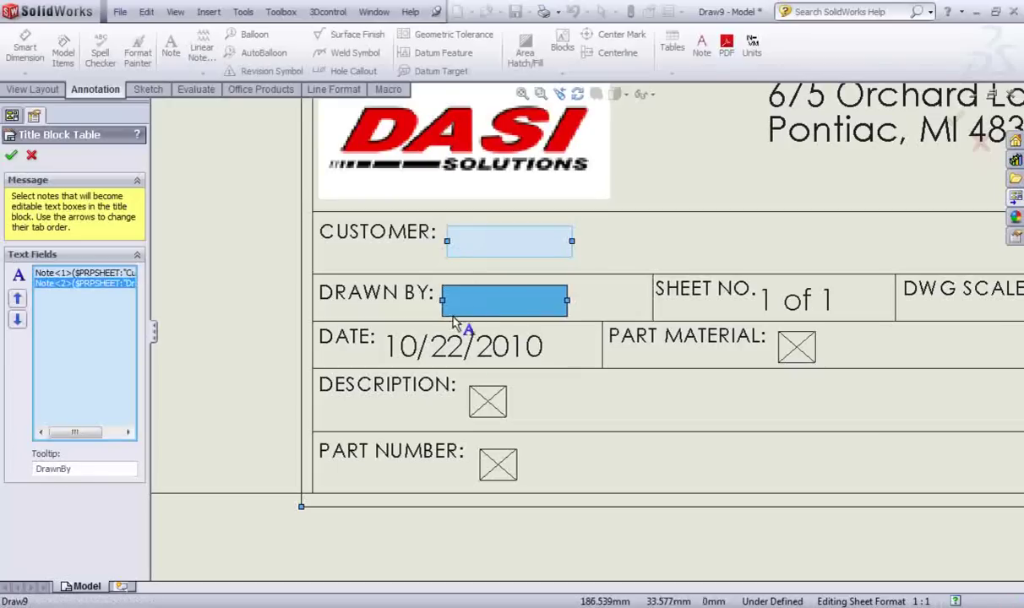
left_click(473, 396)
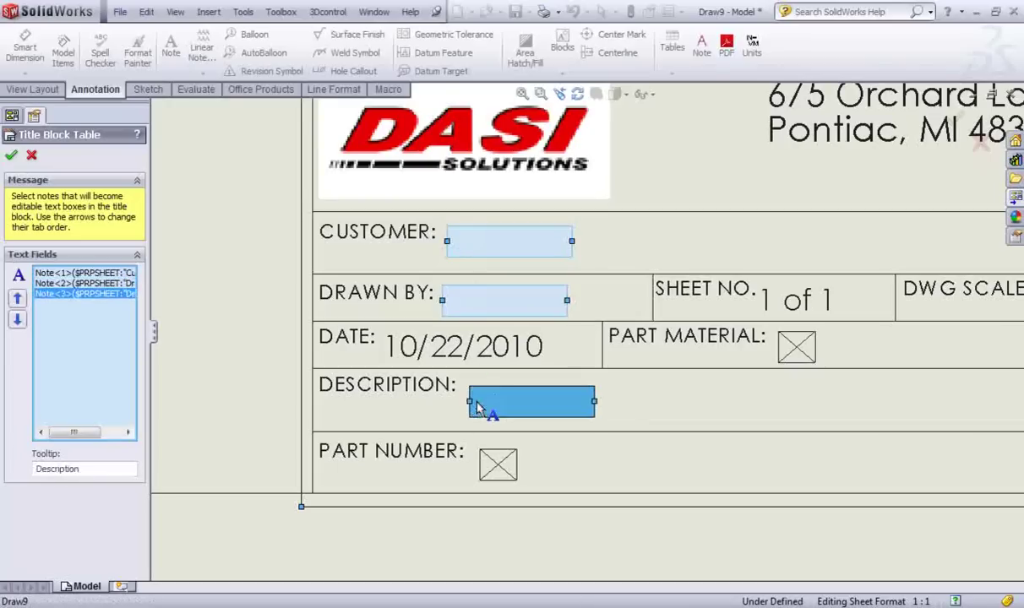
left_click(495, 465)
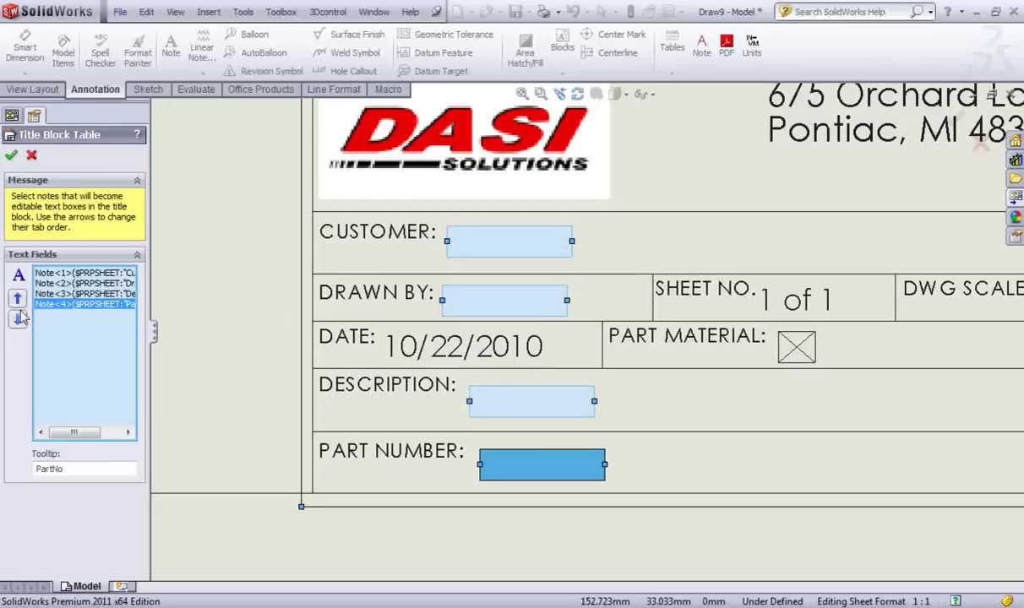
left_click(11, 156)
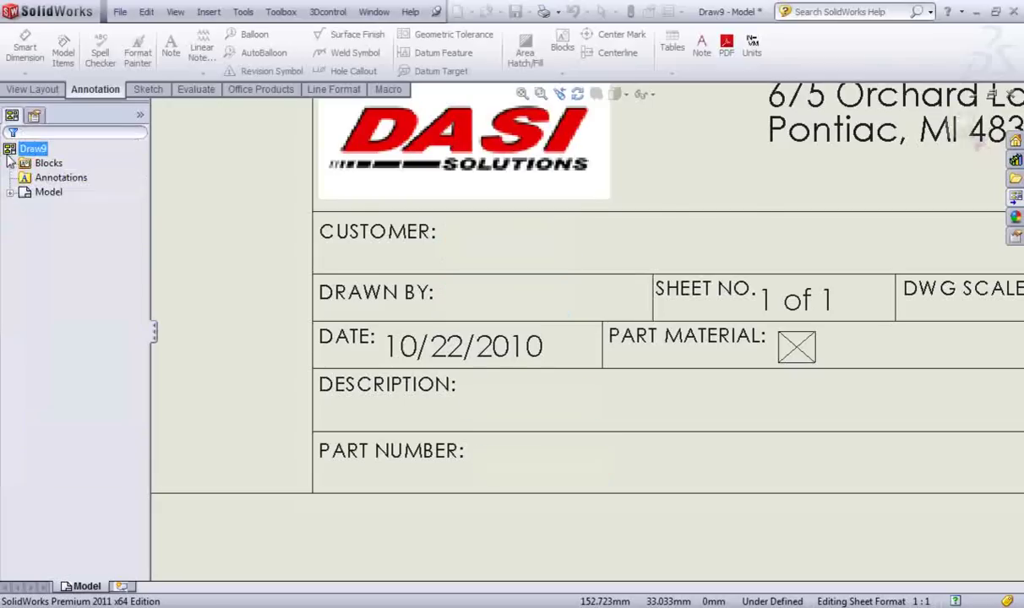
Step: Zoom to fit and set the border's top-right corner point as the Bill of Materials anchor
key("f")
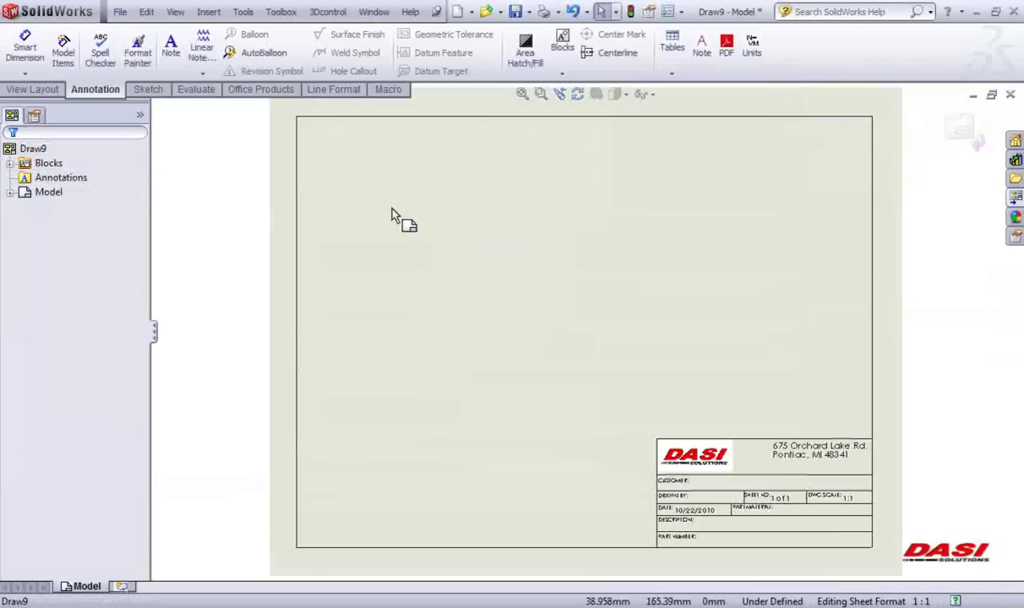
right_click(874, 120)
mouse_move(893, 191)
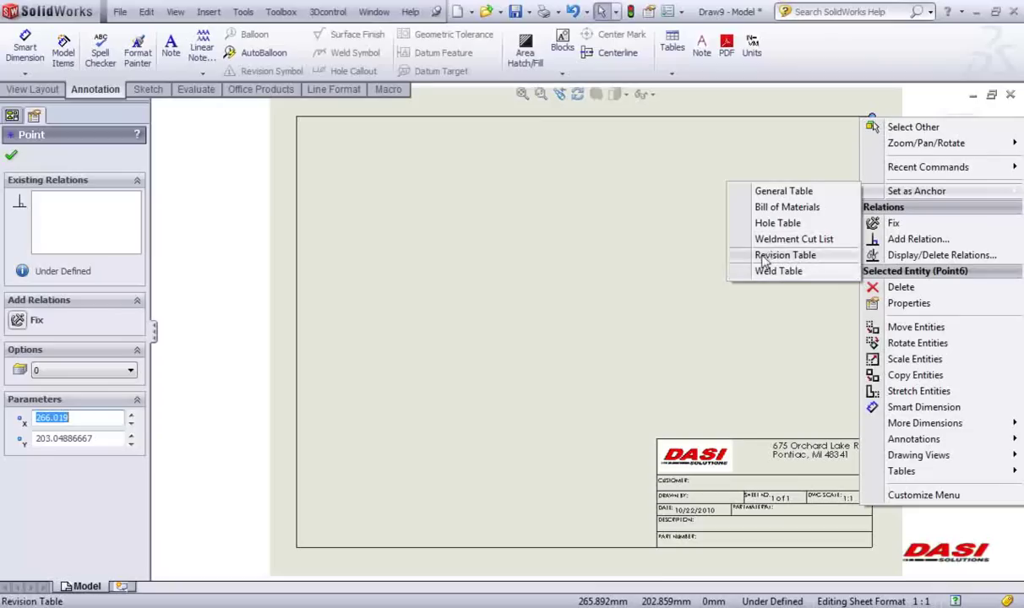
left_click(764, 208)
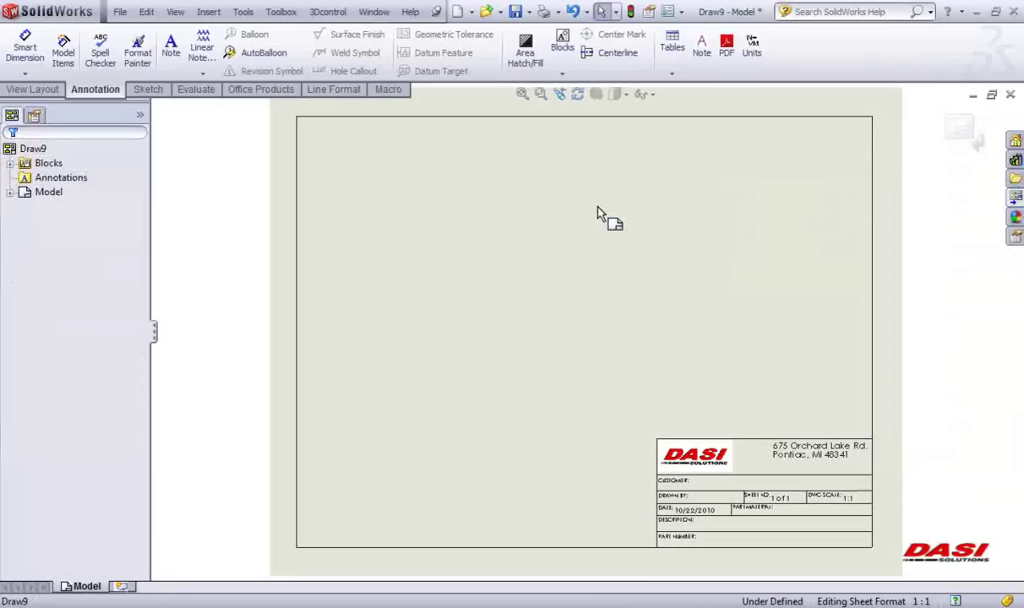
left_click(120, 12)
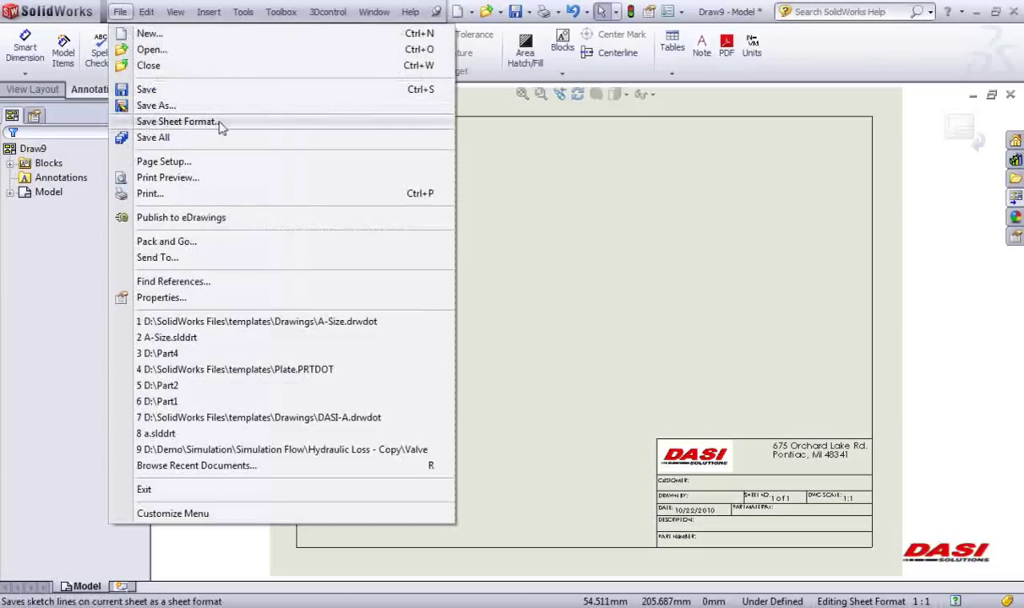
Step: Save the sheet format as A-Size.slddrt in Titleblocks, replacing the existing file
left_click(177, 122)
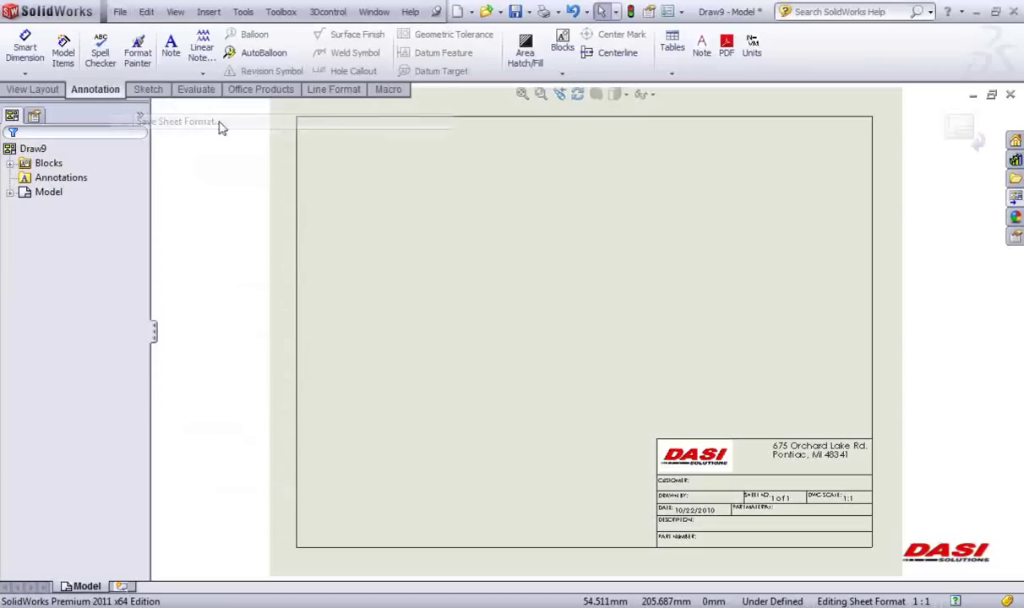
left_click(441, 297)
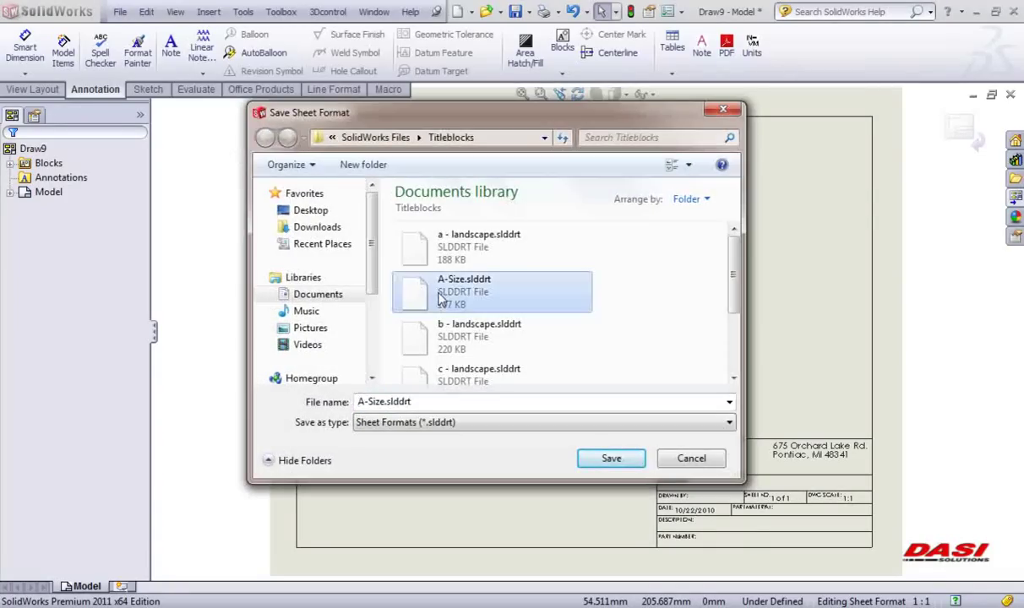
left_click(596, 458)
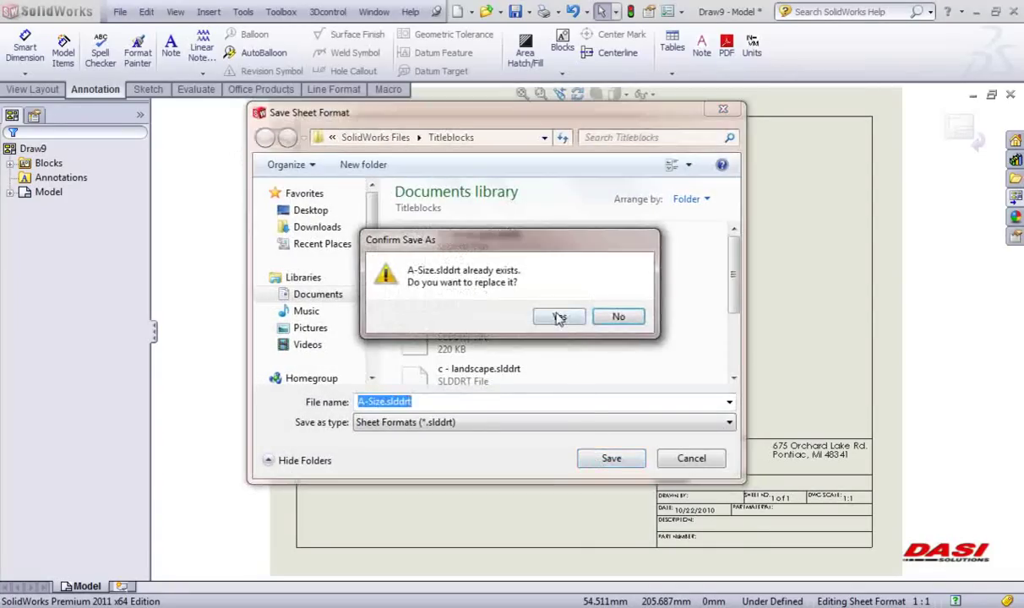
left_click(558, 317)
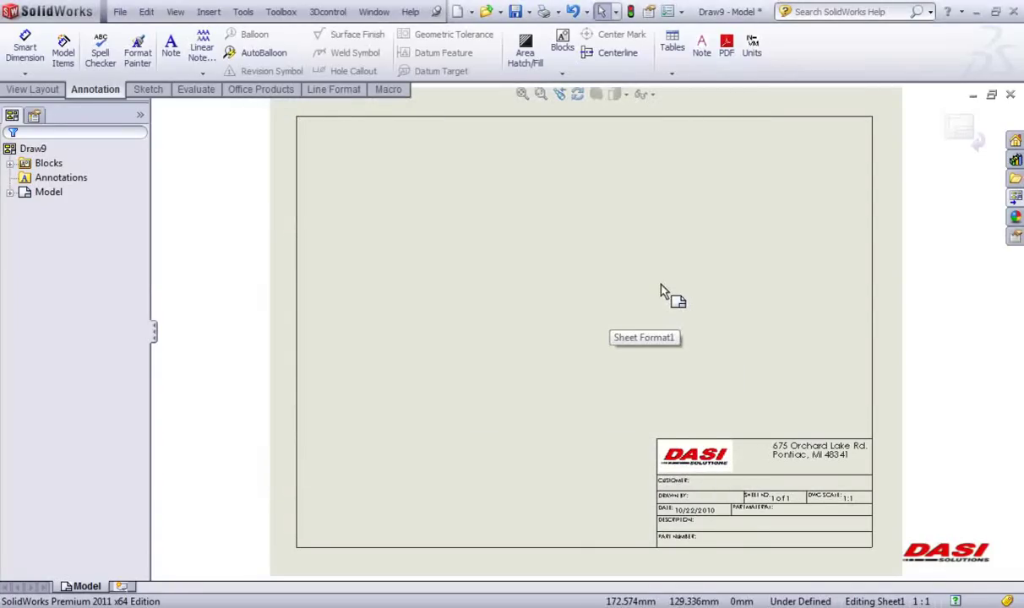
Step: Switch from sheet-format editing back to Edit Sheet mode
right_click(501, 227)
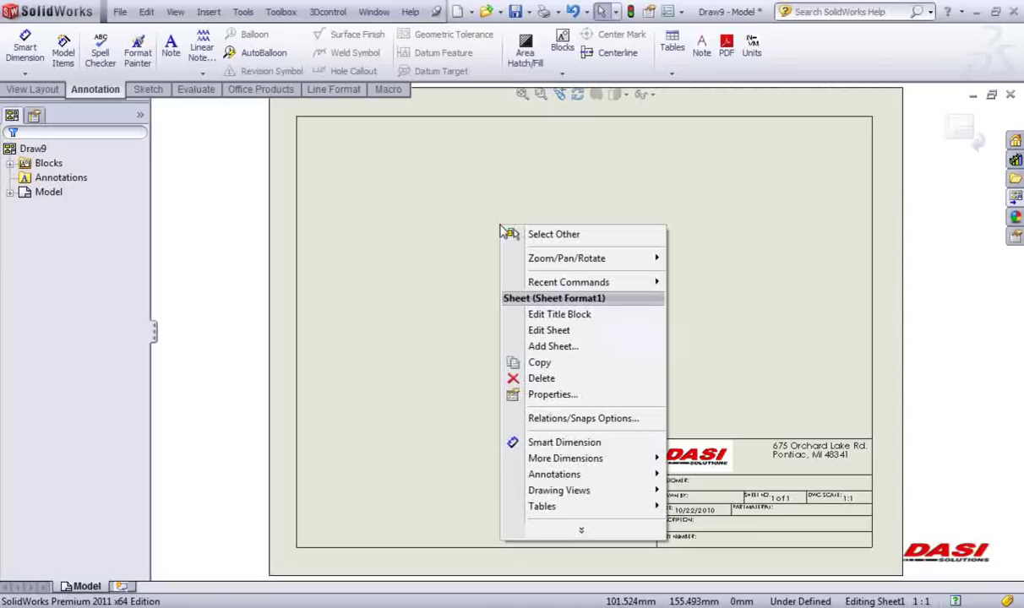
left_click(553, 331)
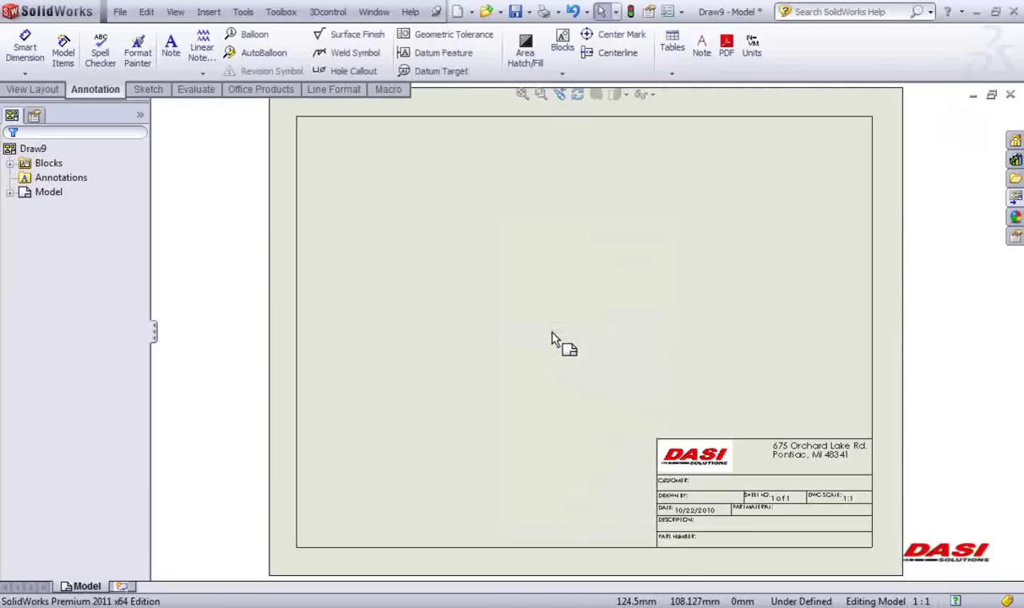
left_click(120, 13)
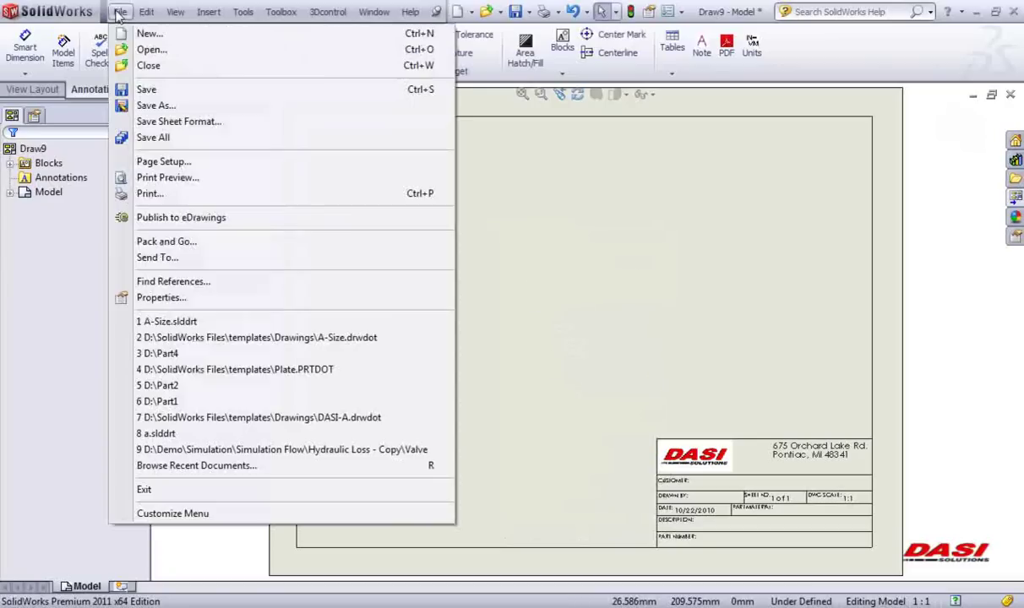
Step: Save the drawing as the A-Size.drwdot template in templates\Drawings, overwriting the existing file
left_click(150, 106)
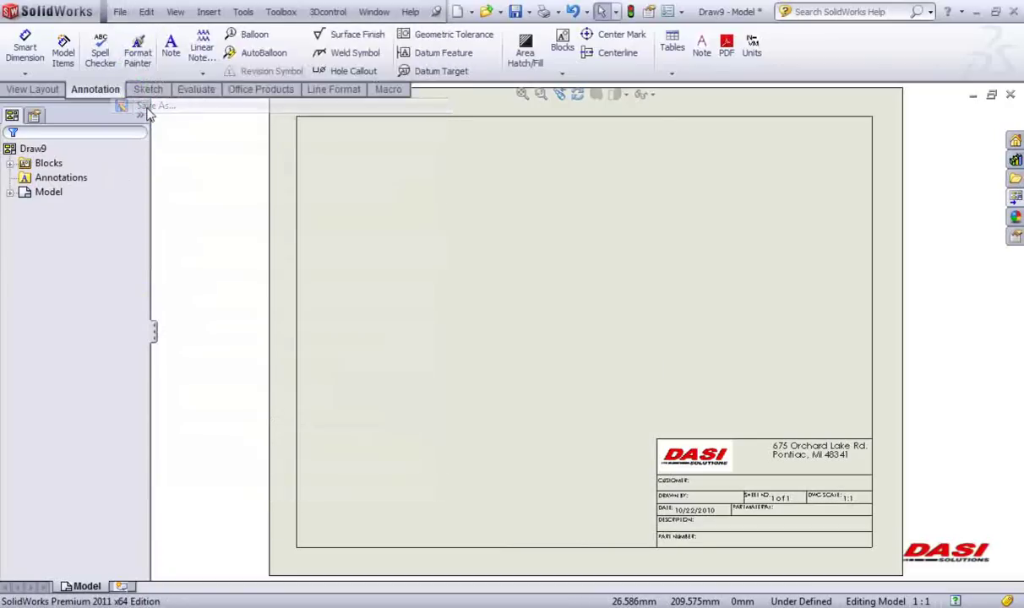
left_click(171, 497)
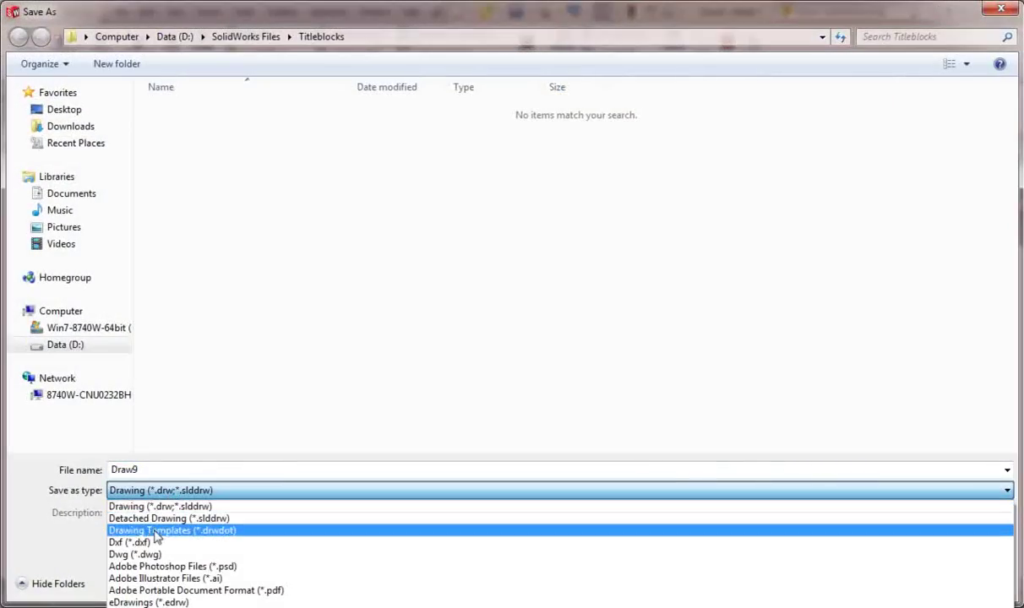
left_click(154, 531)
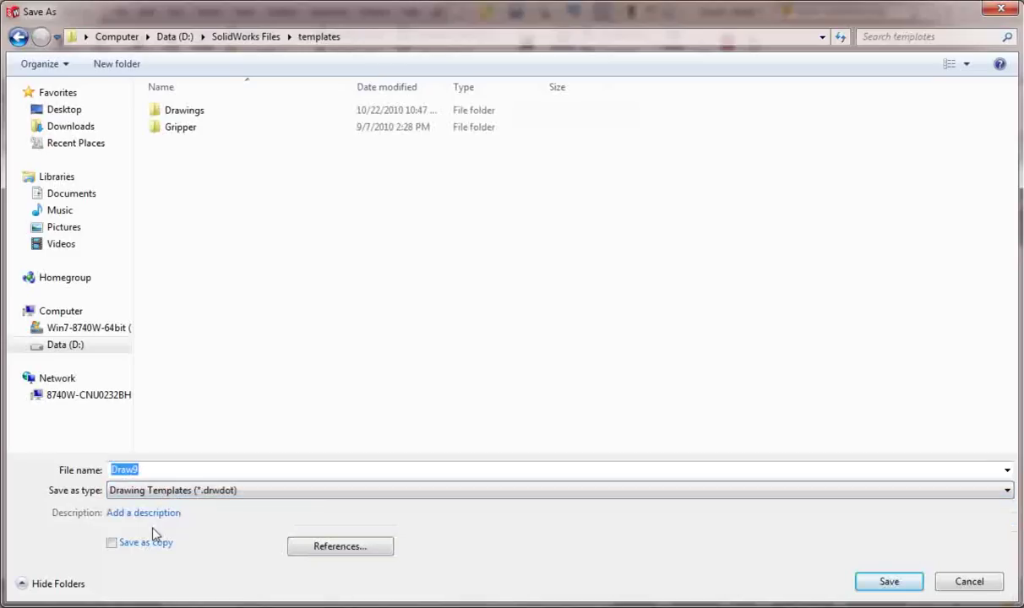
double_click(181, 110)
left_click(181, 110)
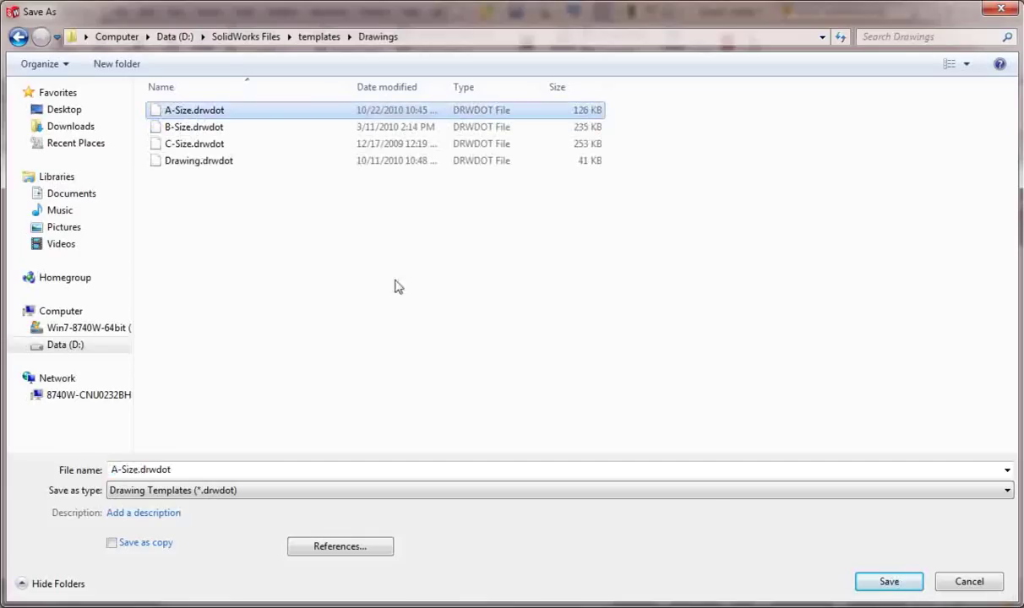
left_click(885, 585)
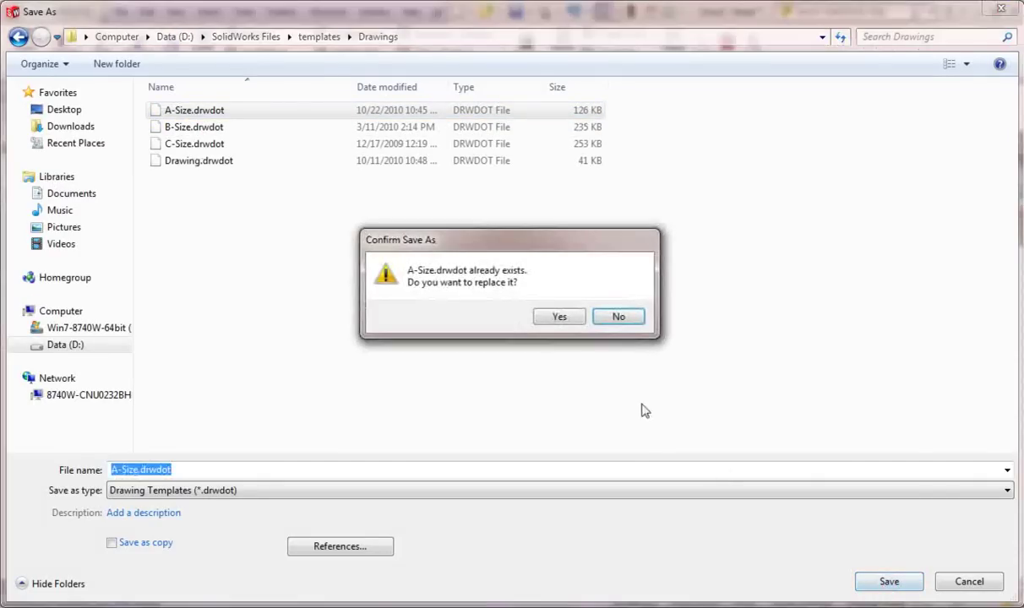
left_click(559, 320)
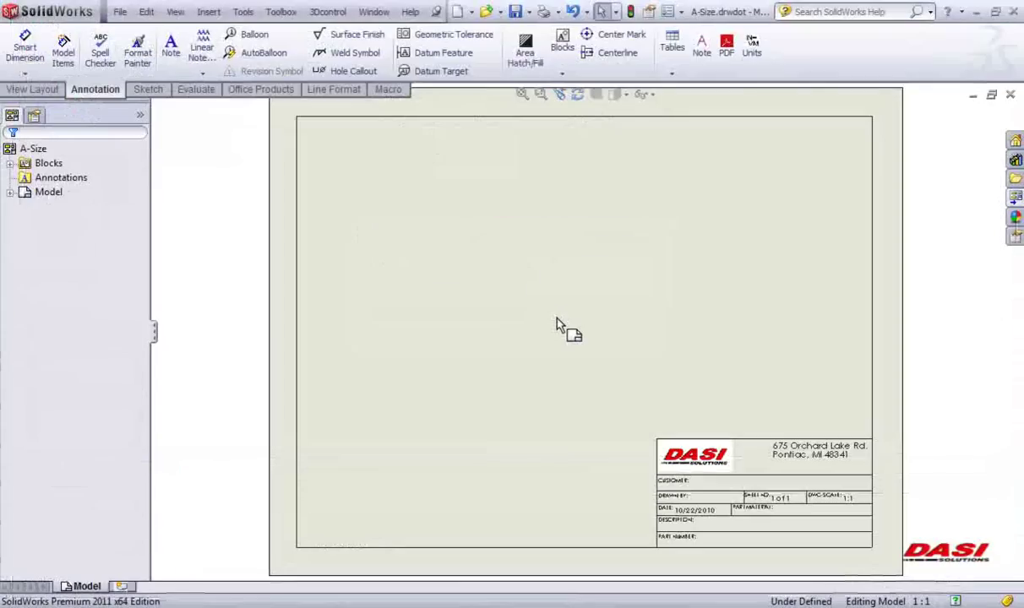
Step: Reapply the Model sheet properties at 1:1 scale with third-angle projection
right_click(514, 228)
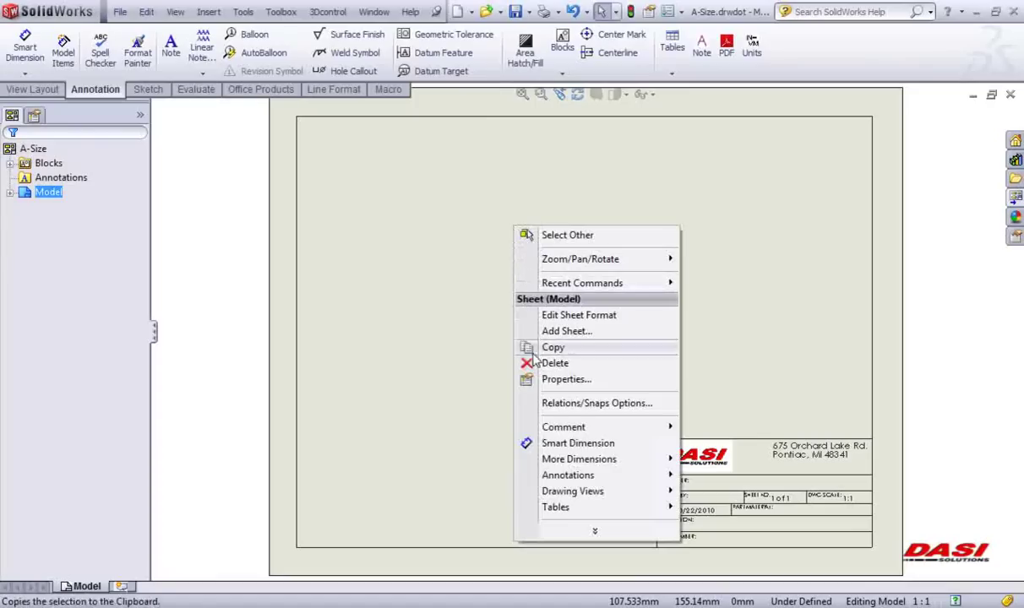
left_click(563, 382)
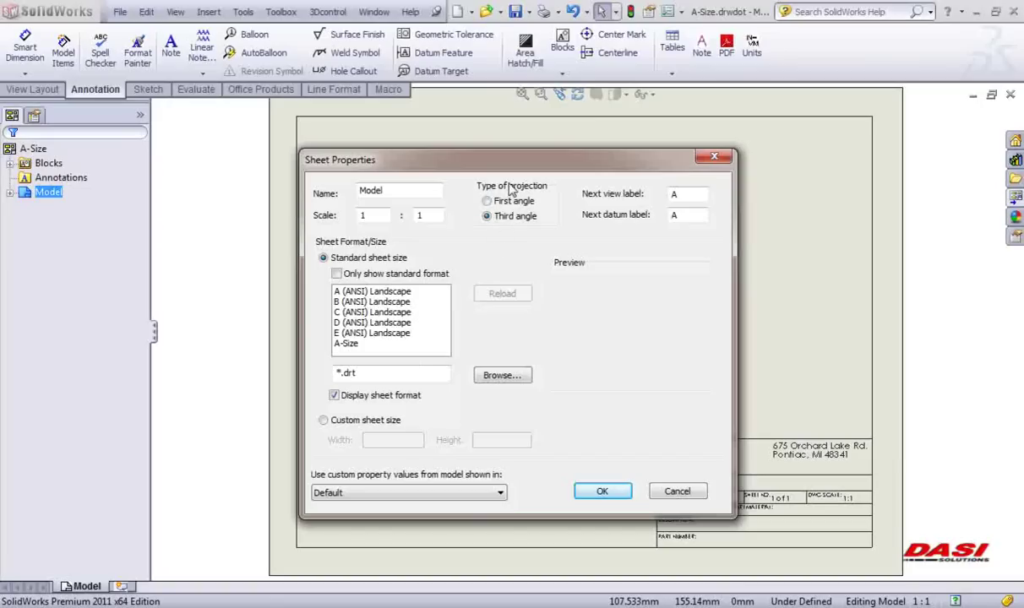
left_click(601, 491)
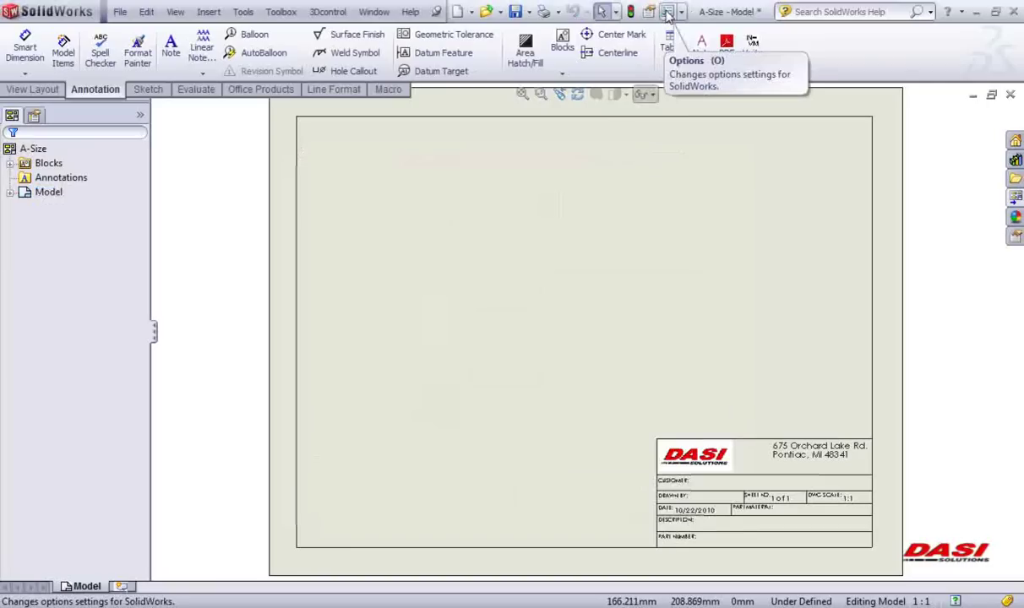
left_click(667, 13)
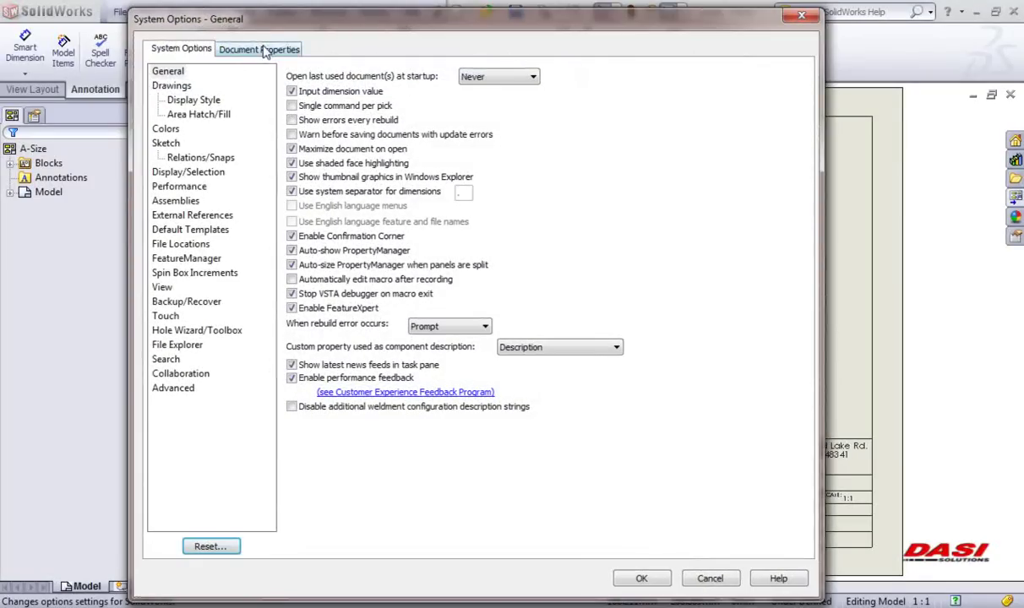
left_click(266, 50)
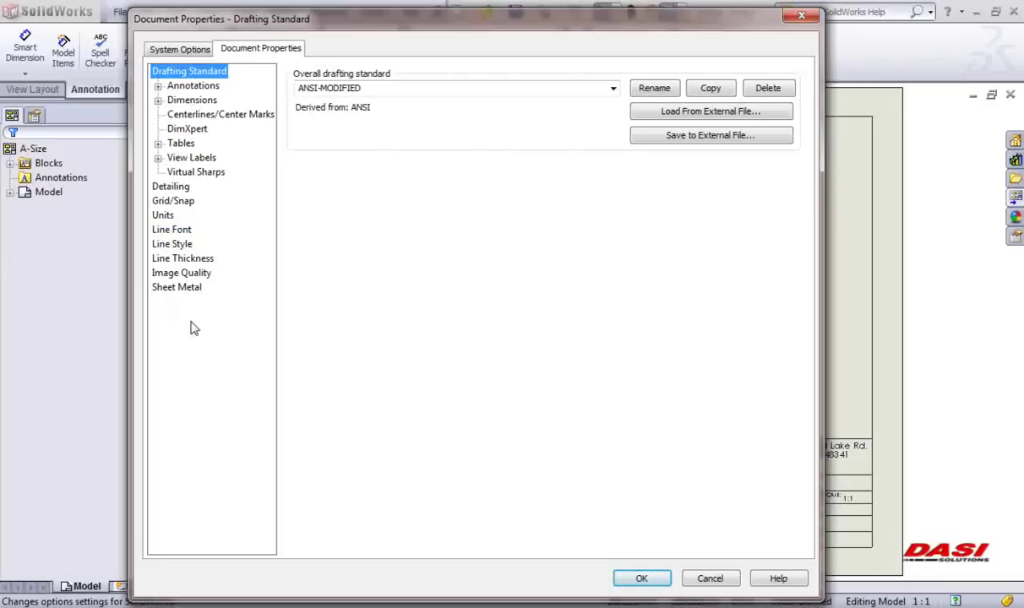
left_click(691, 585)
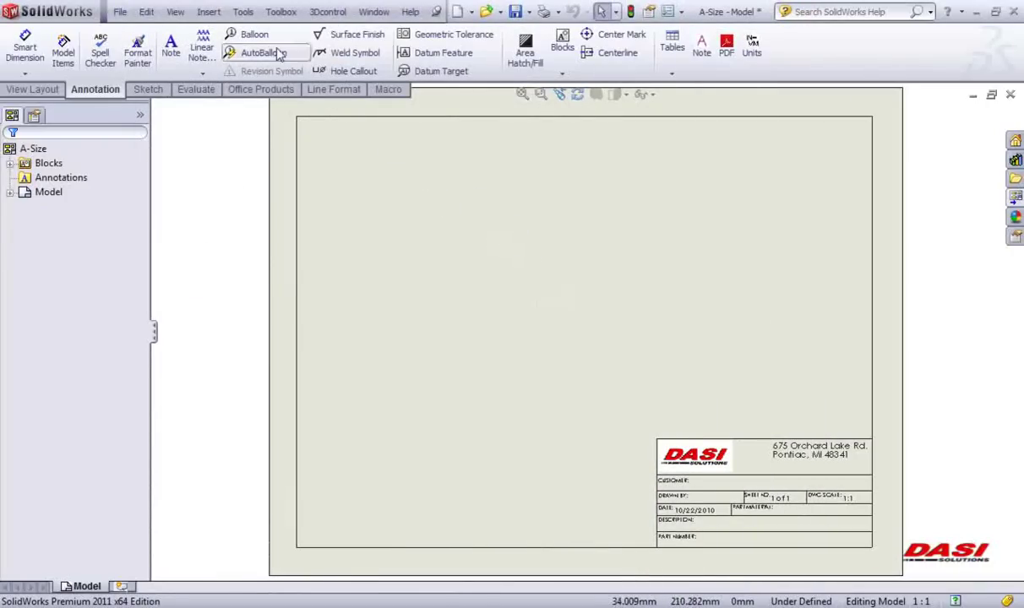
Step: Check the Document Templates and Sheet Formats (D:\SolidWorks Files\Titleblocks) file locations in Options
left_click(243, 13)
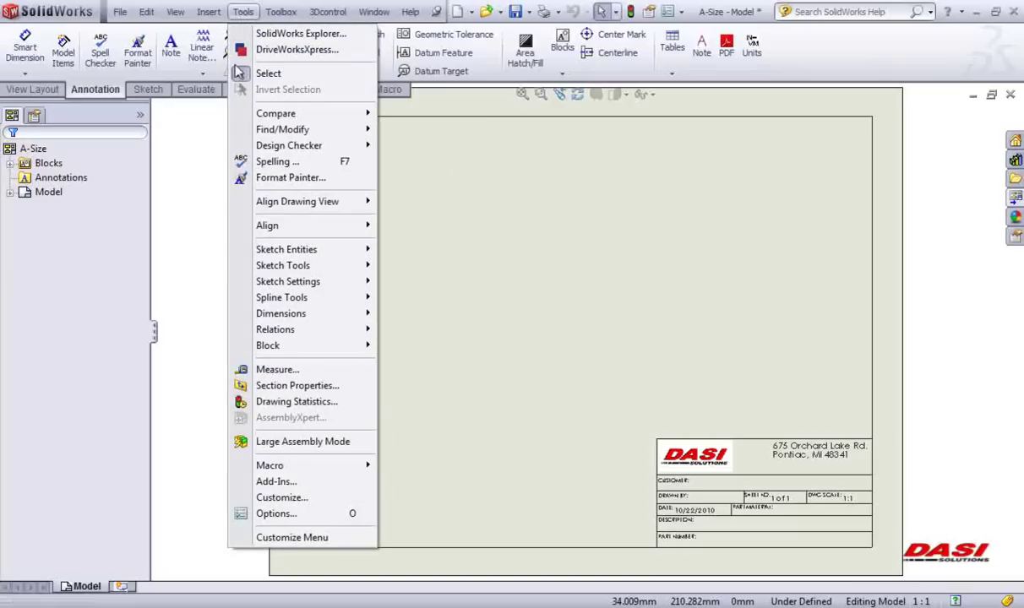
left_click(276, 514)
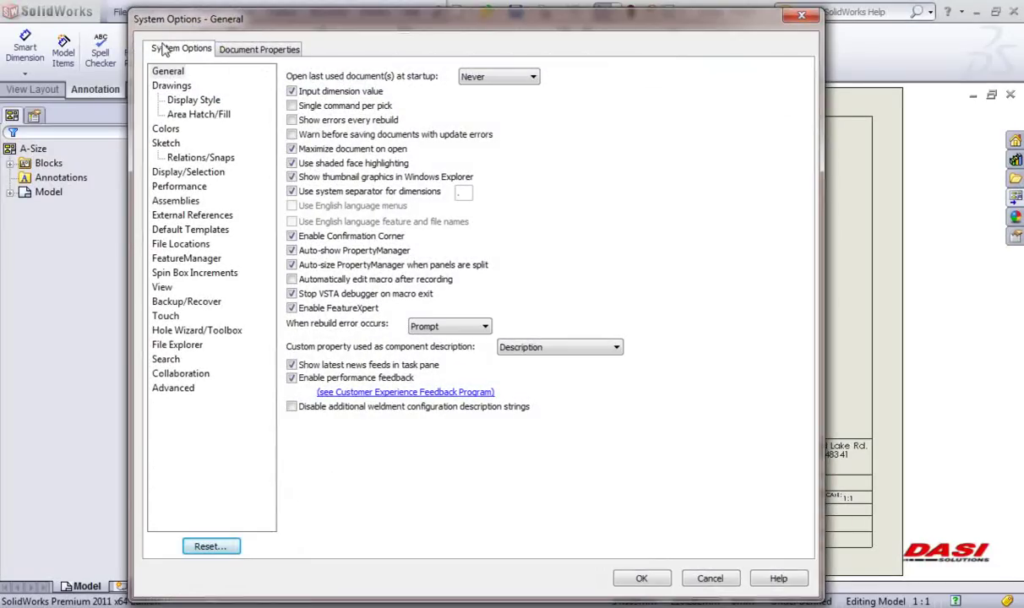
left_click(164, 245)
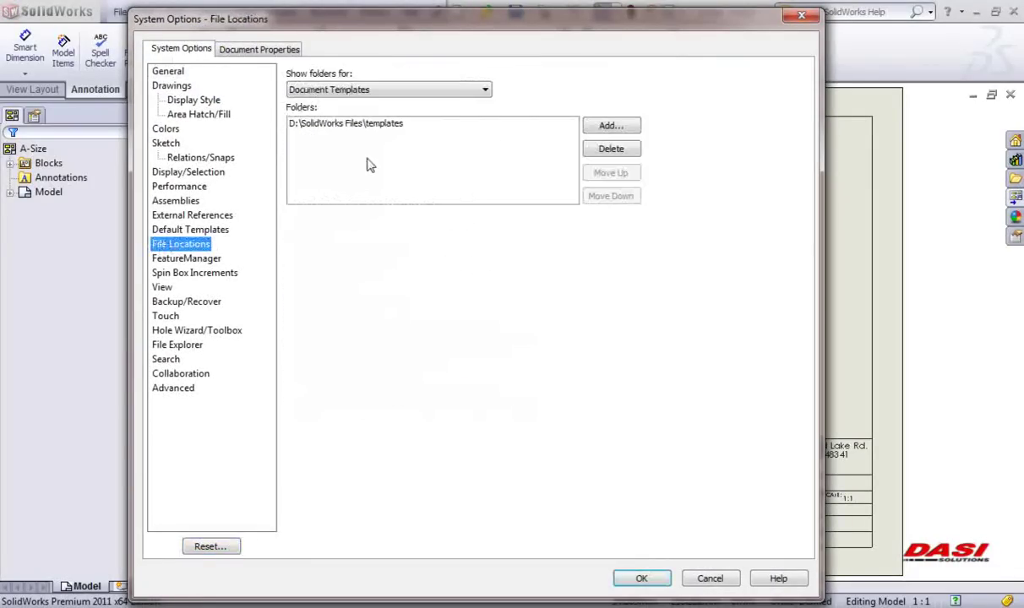
left_click(466, 91)
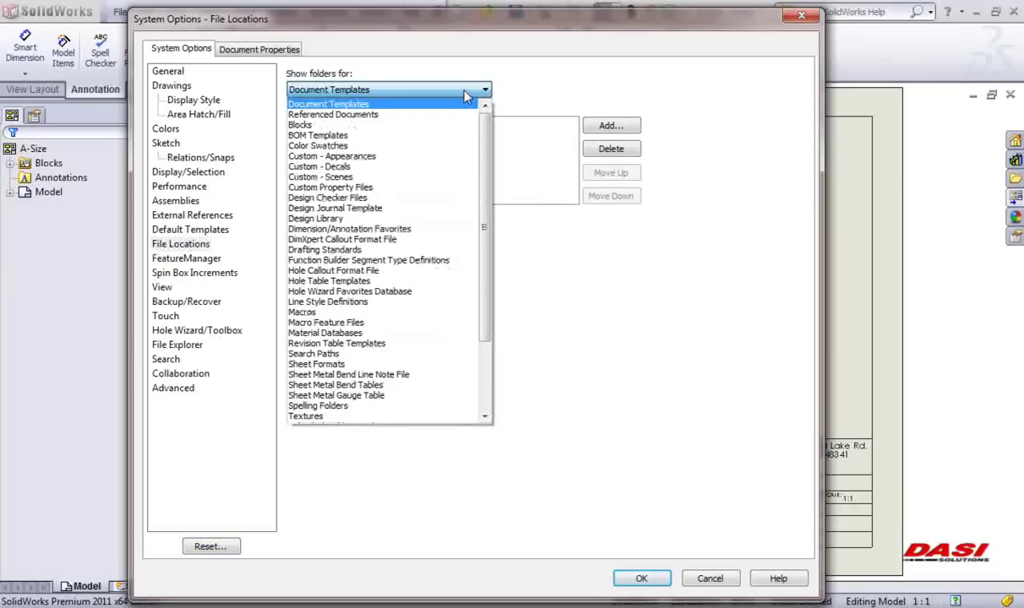
left_click(346, 105)
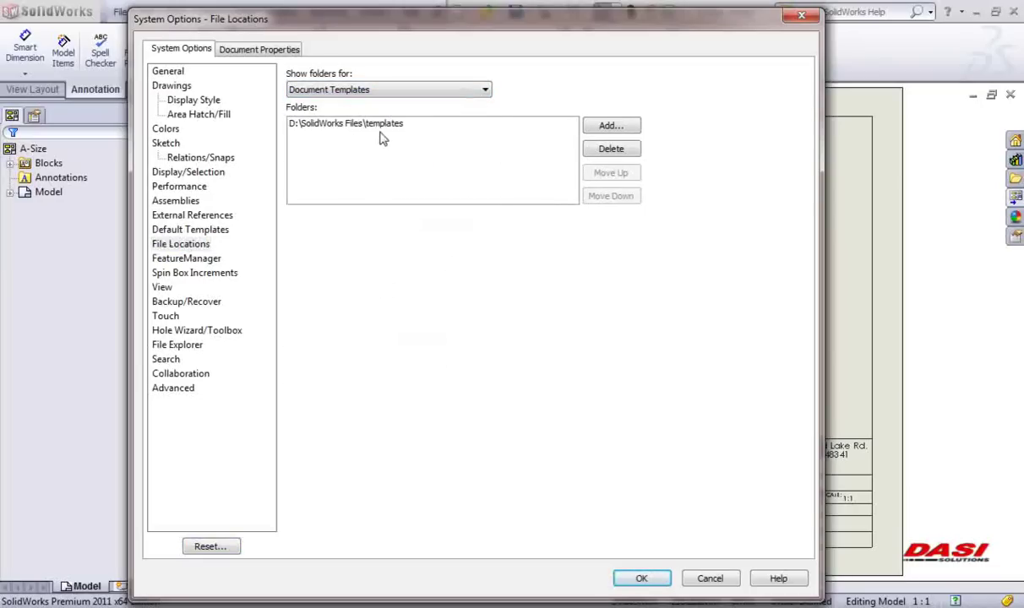
left_click(376, 90)
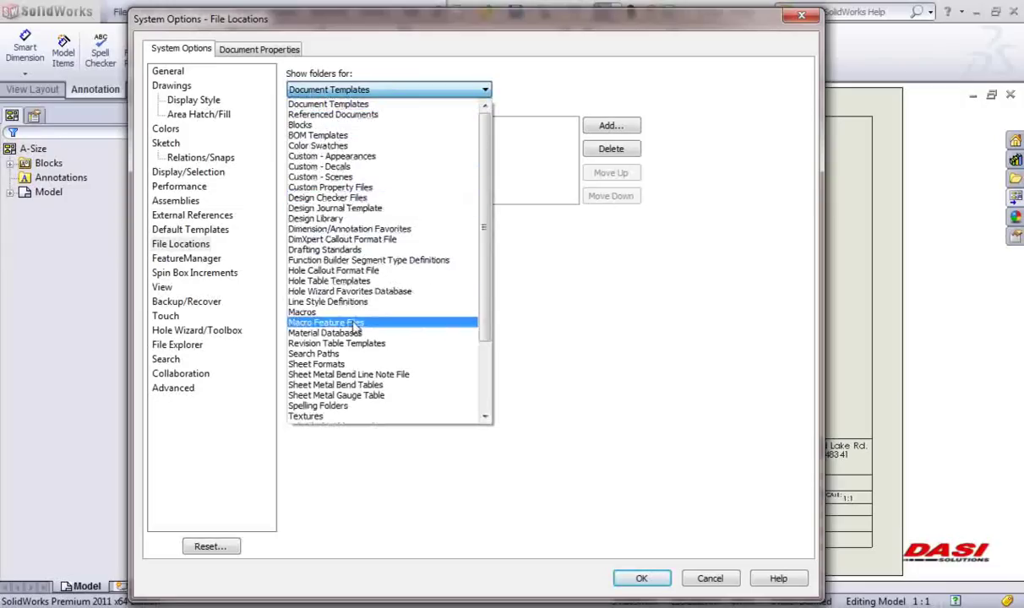
left_click(326, 365)
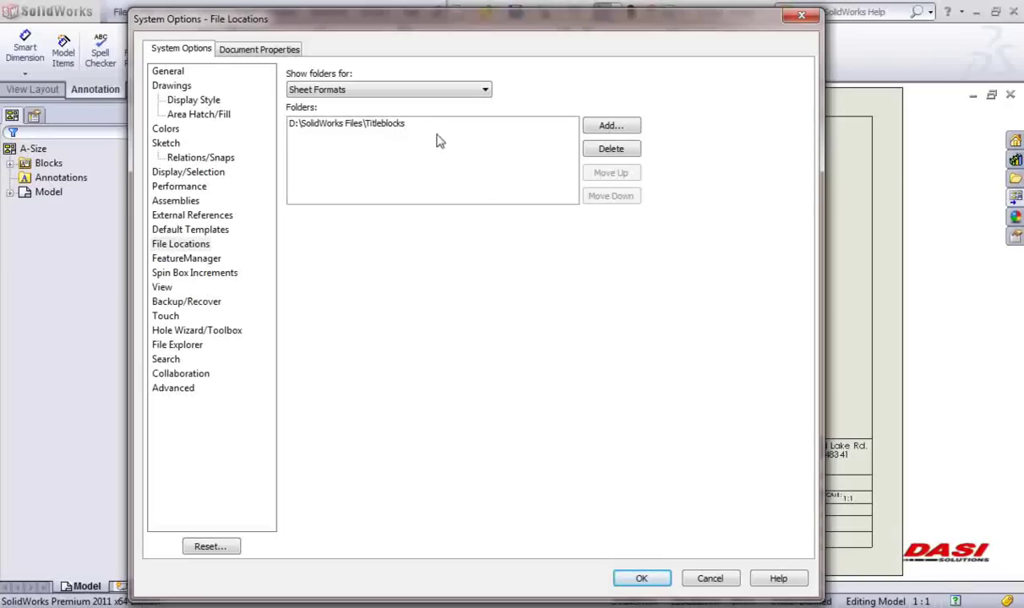
left_click(642, 580)
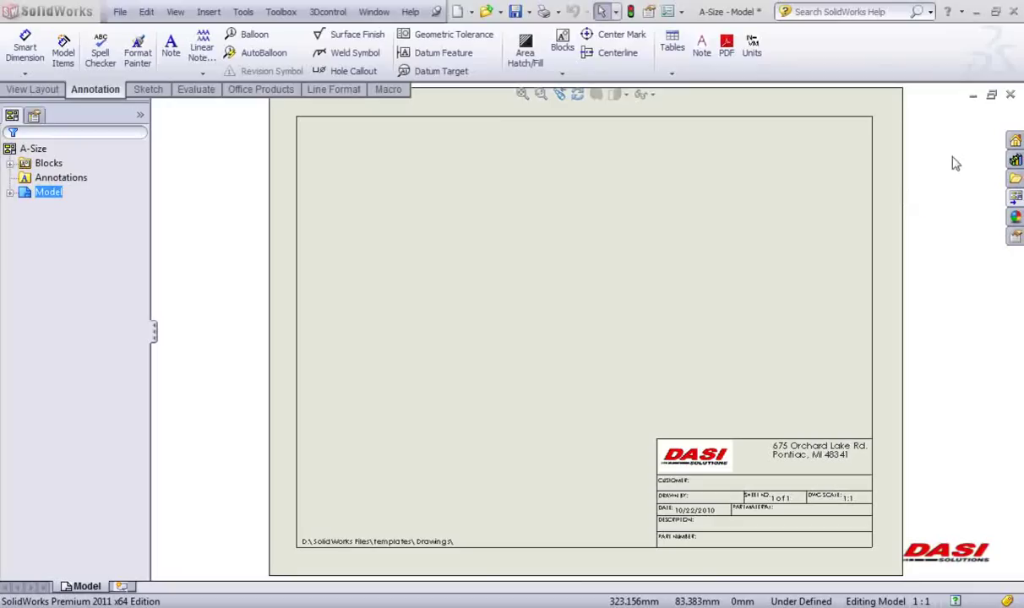
Step: Close the drawing without saving and create a new part from the Plate template
left_click(1009, 95)
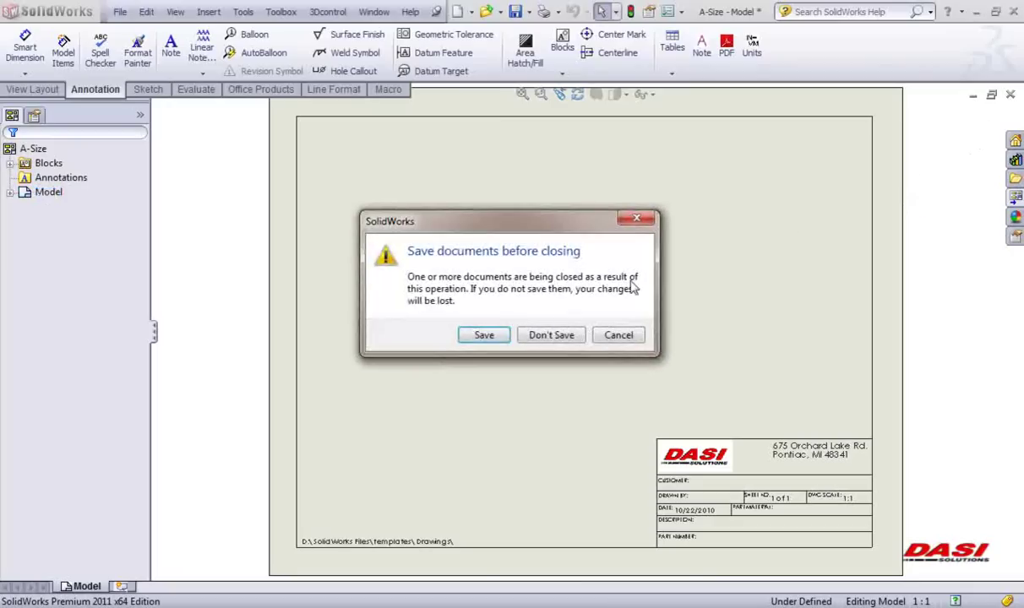
left_click(526, 336)
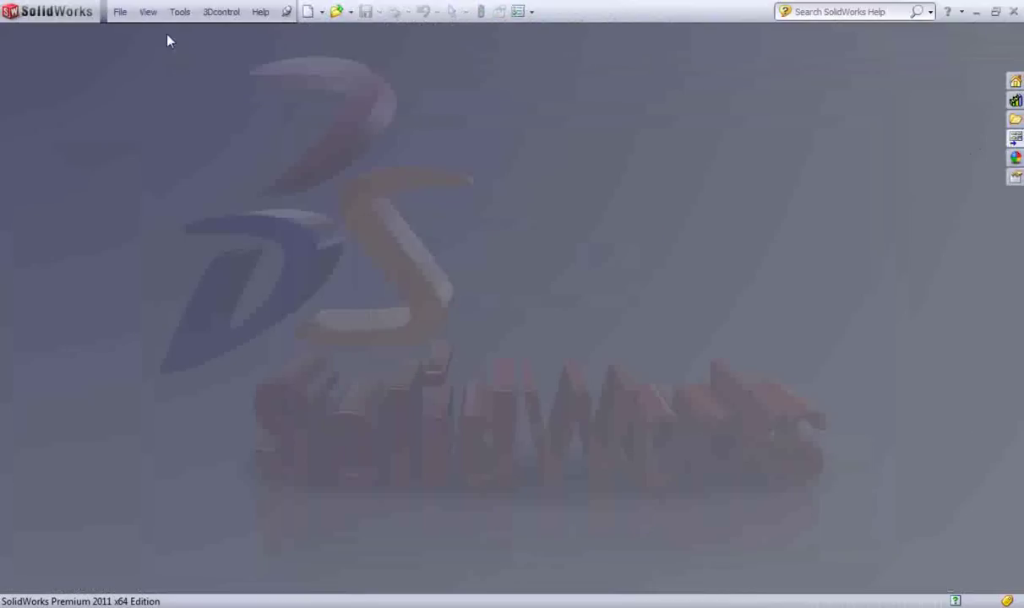
left_click(120, 11)
left_click(144, 34)
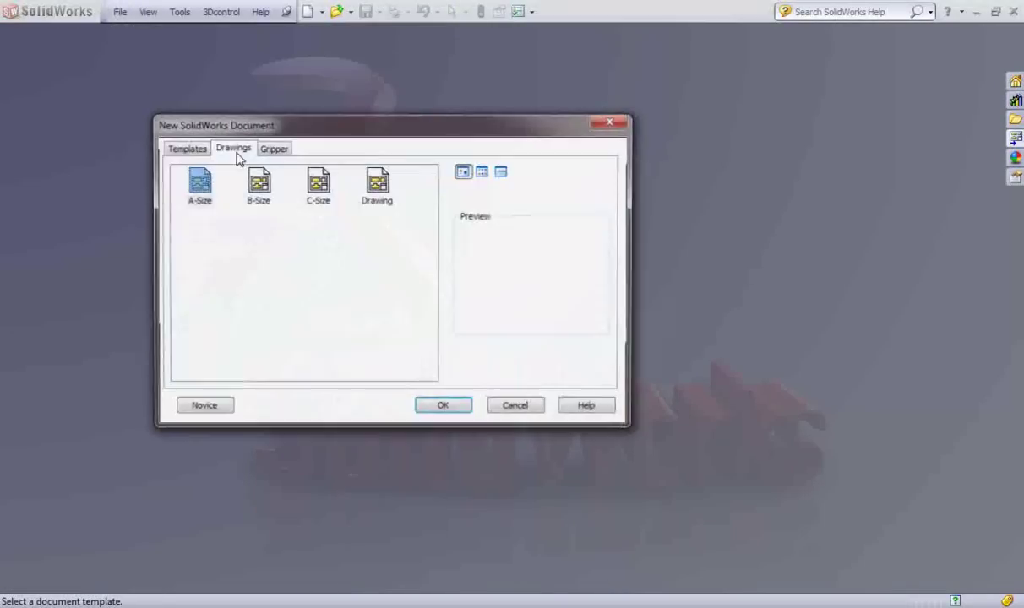
left_click(176, 148)
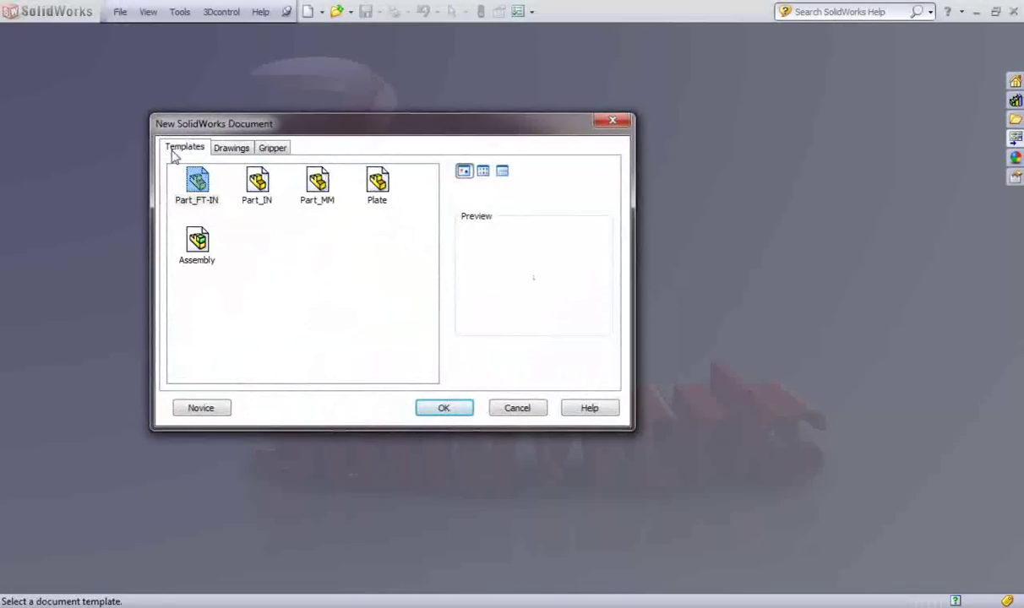
left_click(377, 181)
double_click(377, 181)
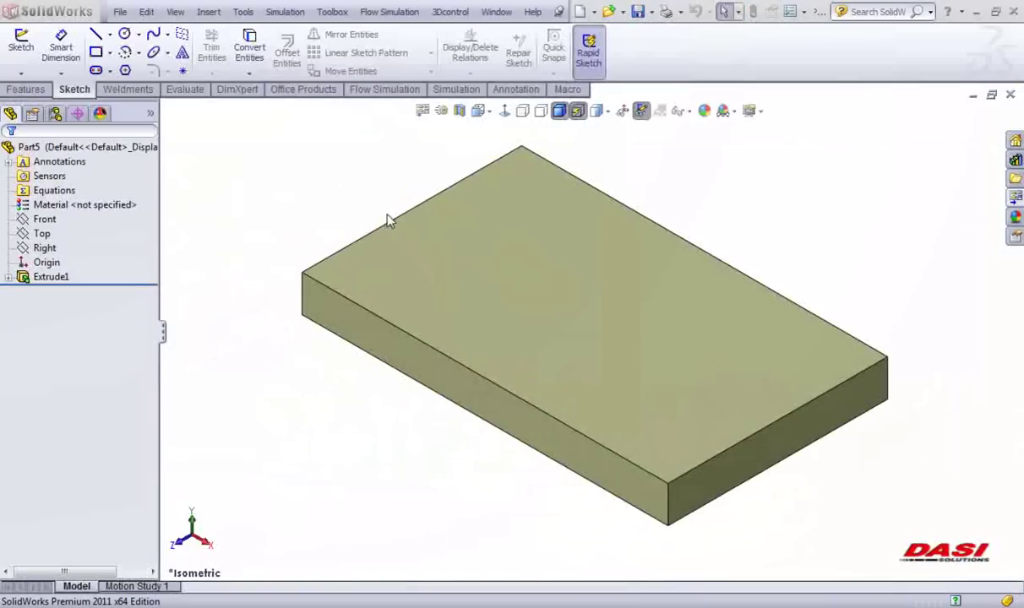
Step: Review the new part's custom, configuration-specific and summary file properties without changes
left_click(120, 12)
left_click(156, 369)
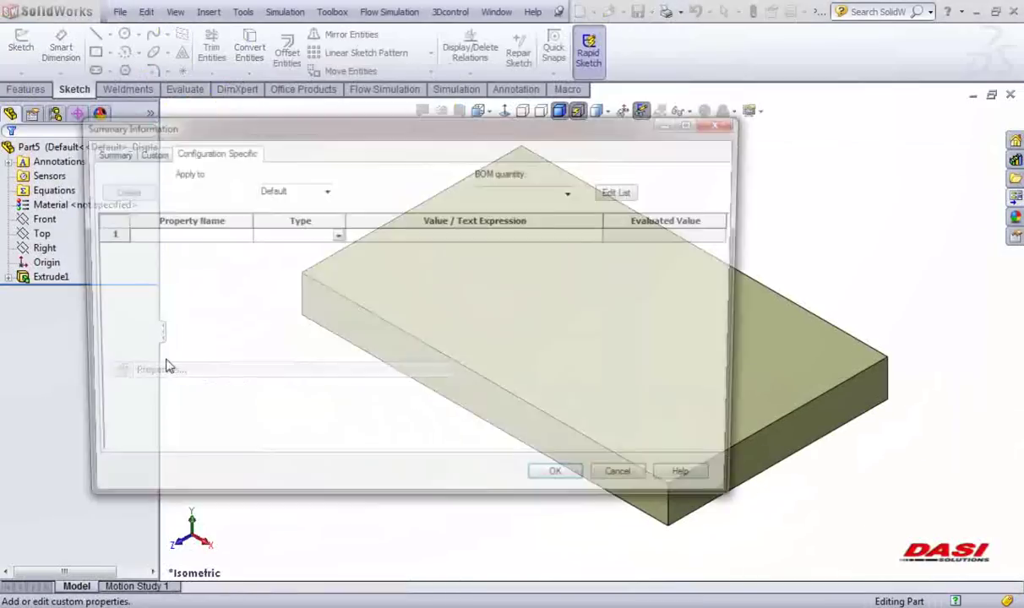
left_click(160, 156)
left_click(174, 155)
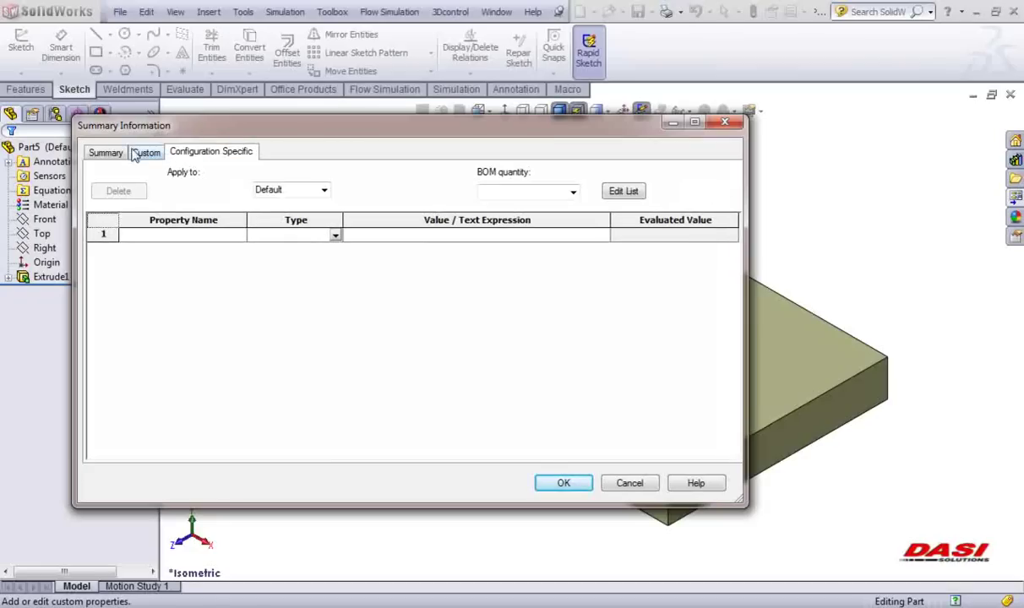
left_click(107, 152)
left_click(628, 483)
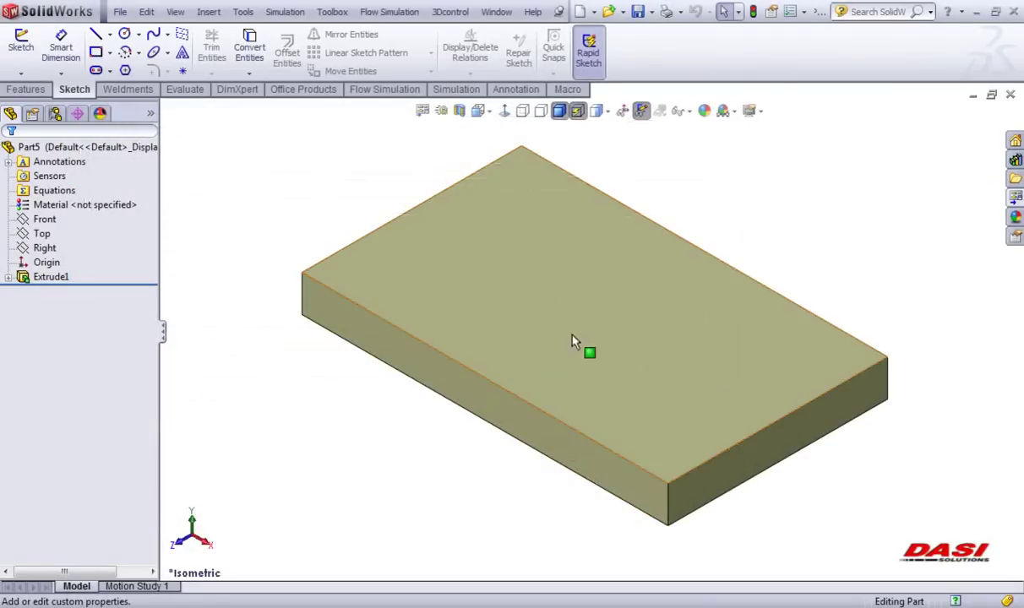
Step: Save the part as Part5 on Data (D:), replacing the existing file
left_click(638, 11)
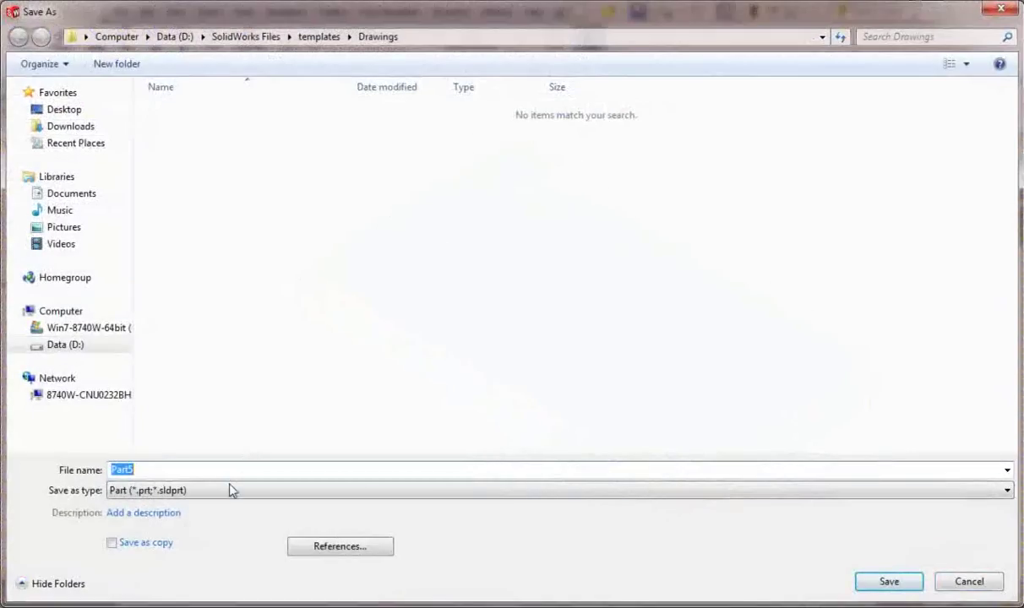
left_click(175, 37)
left_click(883, 580)
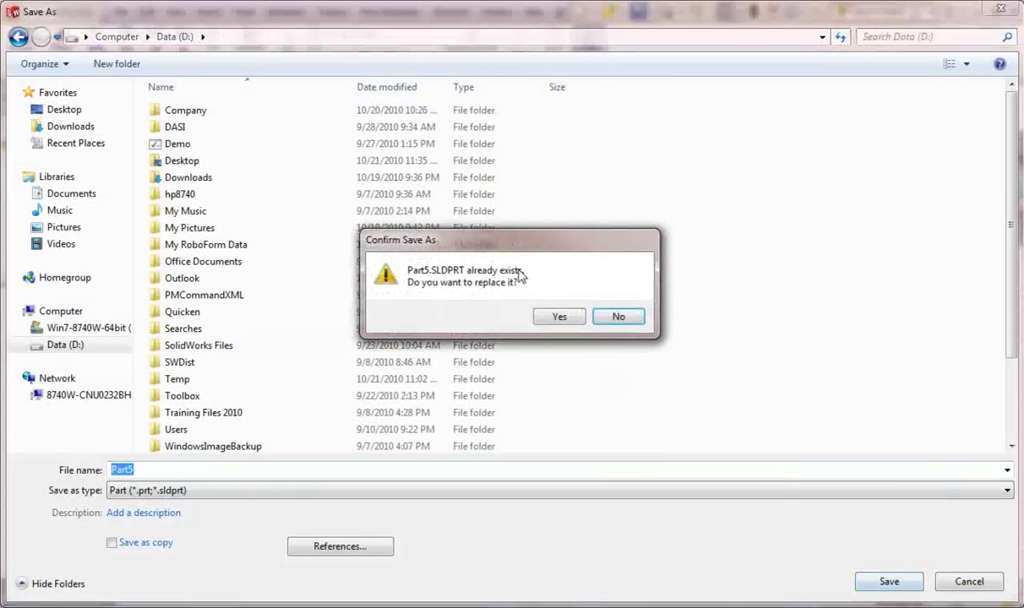
left_click(539, 319)
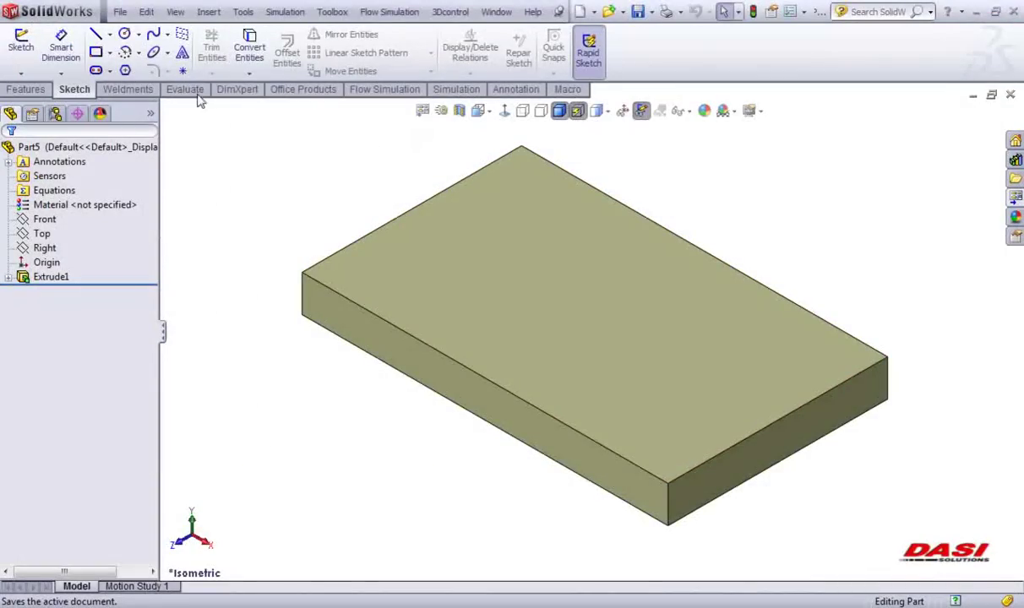
left_click(120, 11)
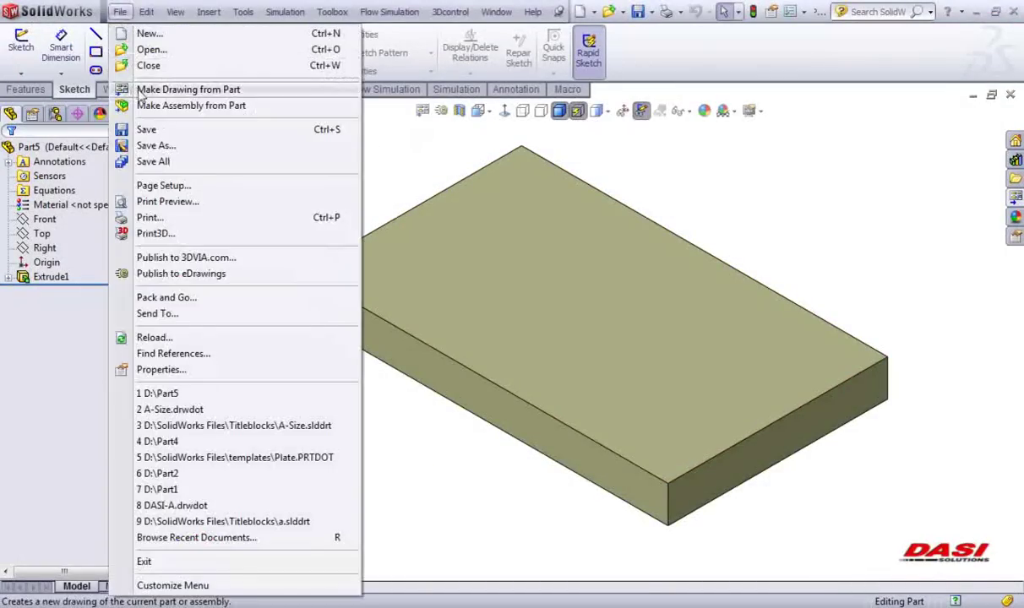
Step: Make an A-Size drawing of Part5 with the top view placed from the View Palette
left_click(166, 89)
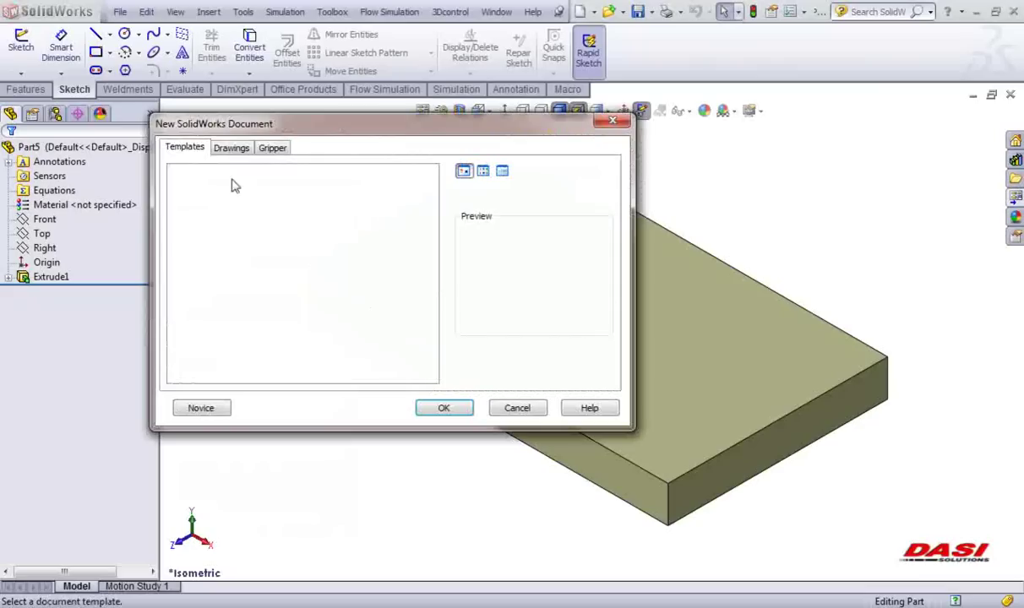
left_click(231, 148)
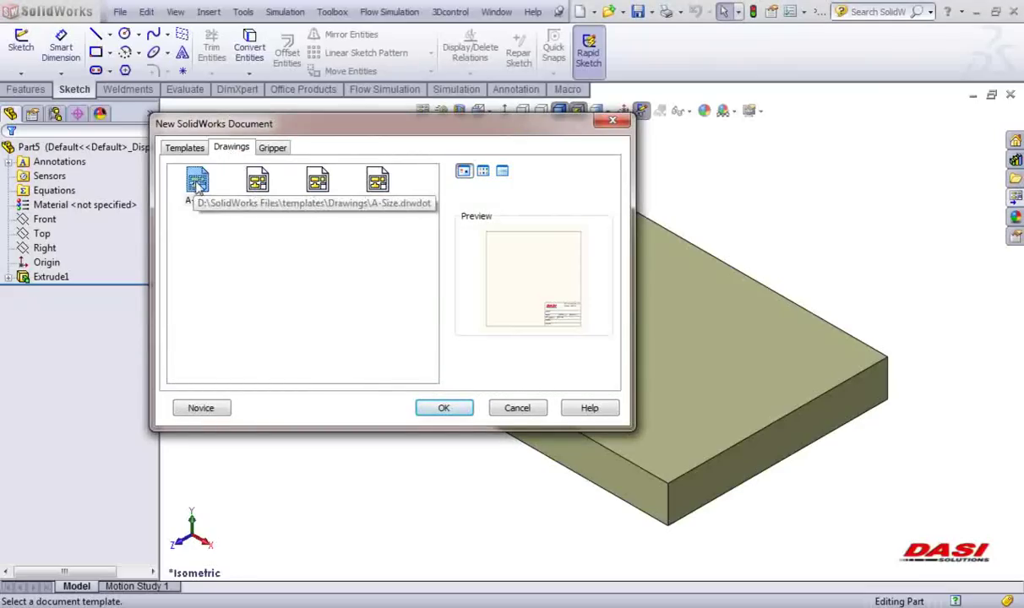
double_click(197, 181)
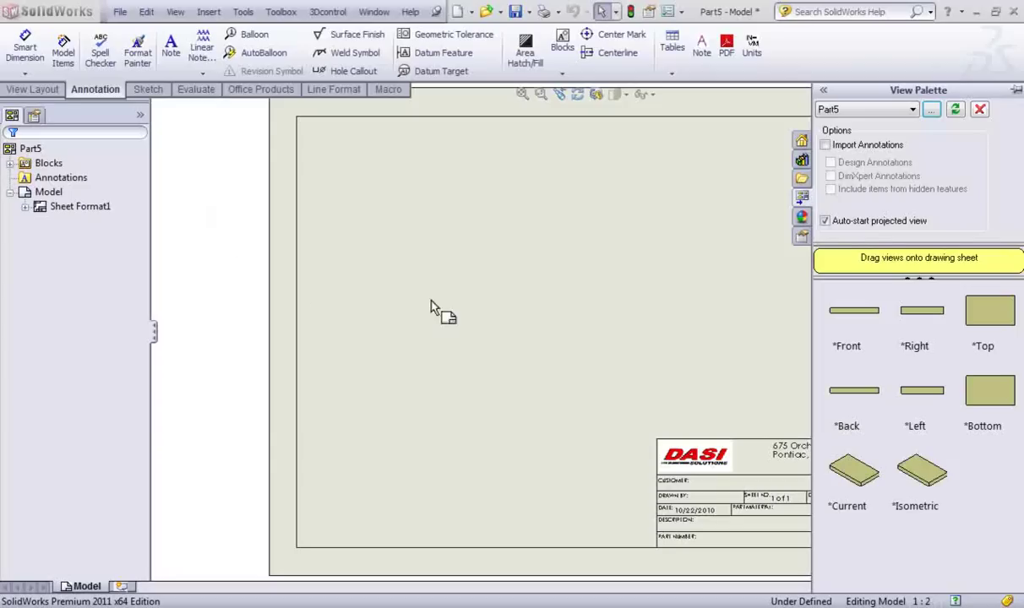
left_click_drag(988, 311, 494, 299)
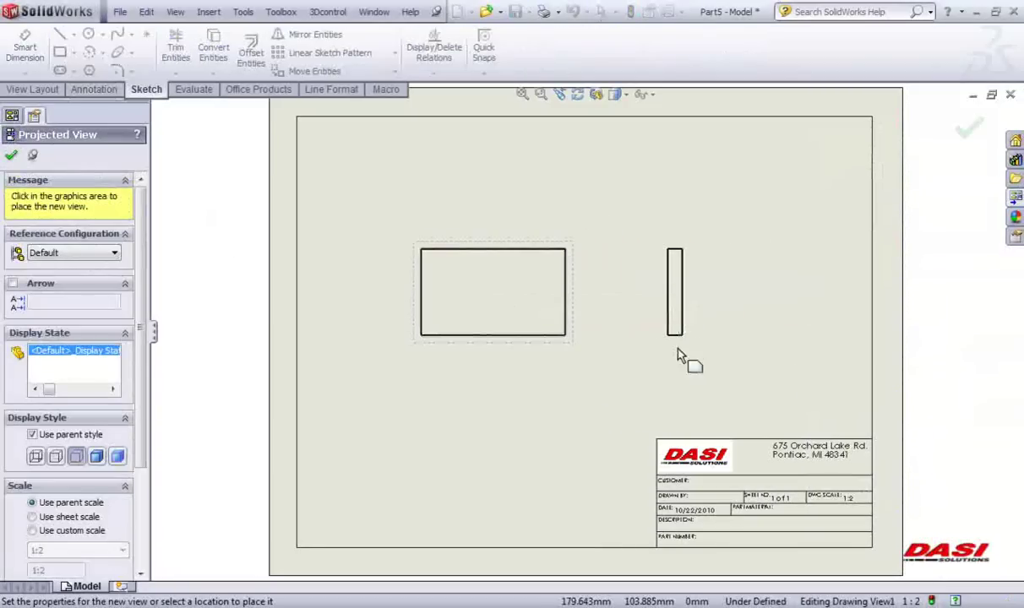
key("Escape")
scroll(787, 490, "down", 2)
scroll(781, 490, "down", 4)
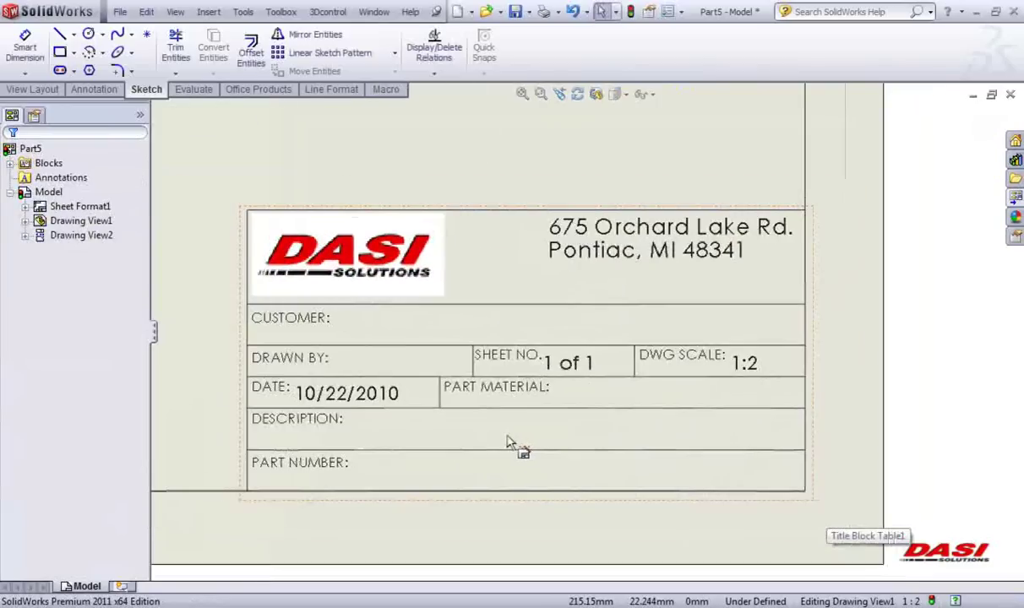
scroll(507, 441, "down", 1)
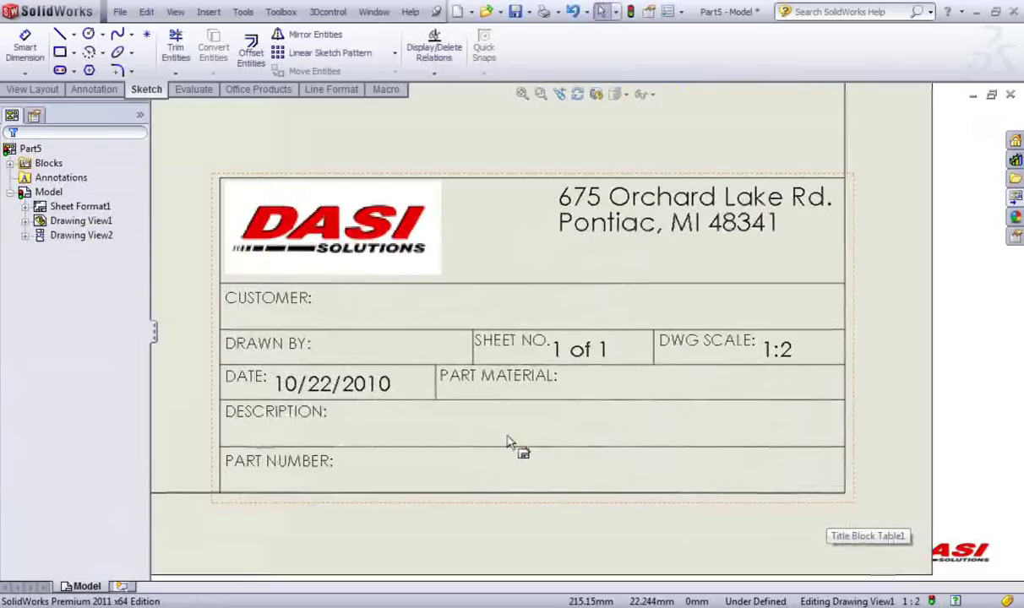
Step: Enter SOLIDWORKS as the title block customer and the drafter's initials in Drawn By
double_click(385, 304)
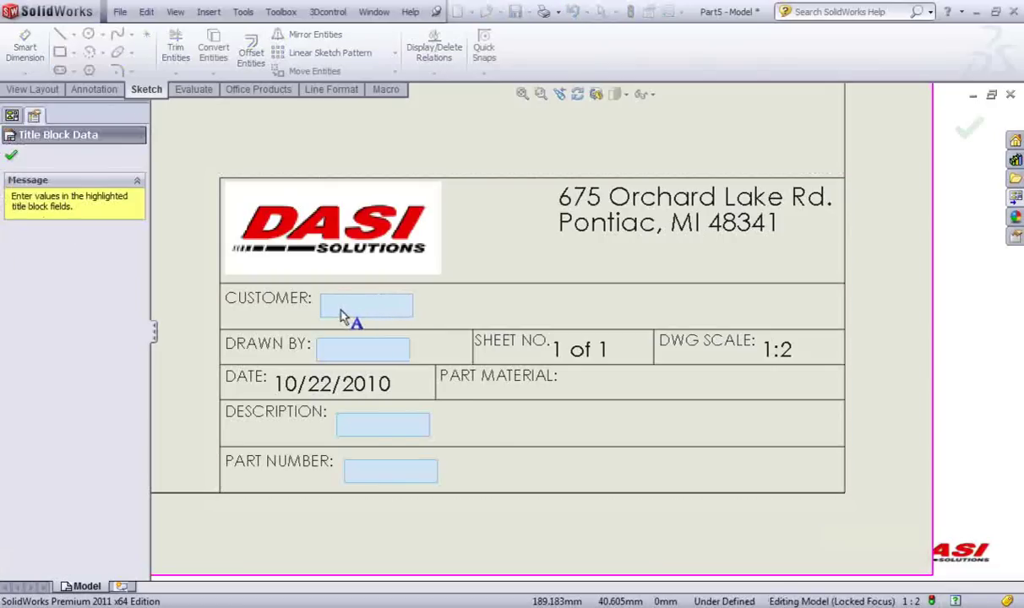
left_click(338, 310)
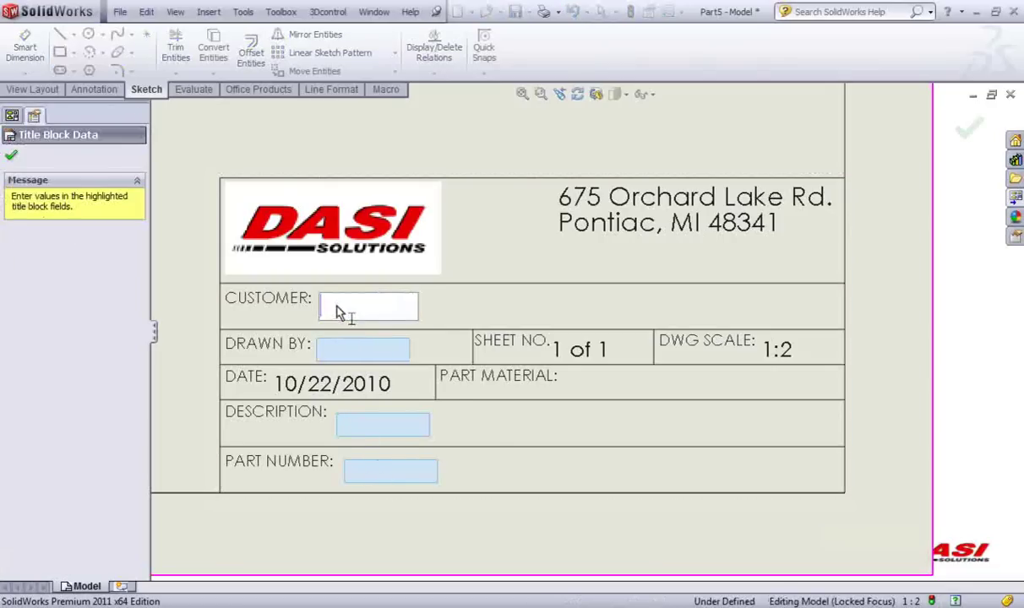
type("SOLIDWORKS")
key("Return")
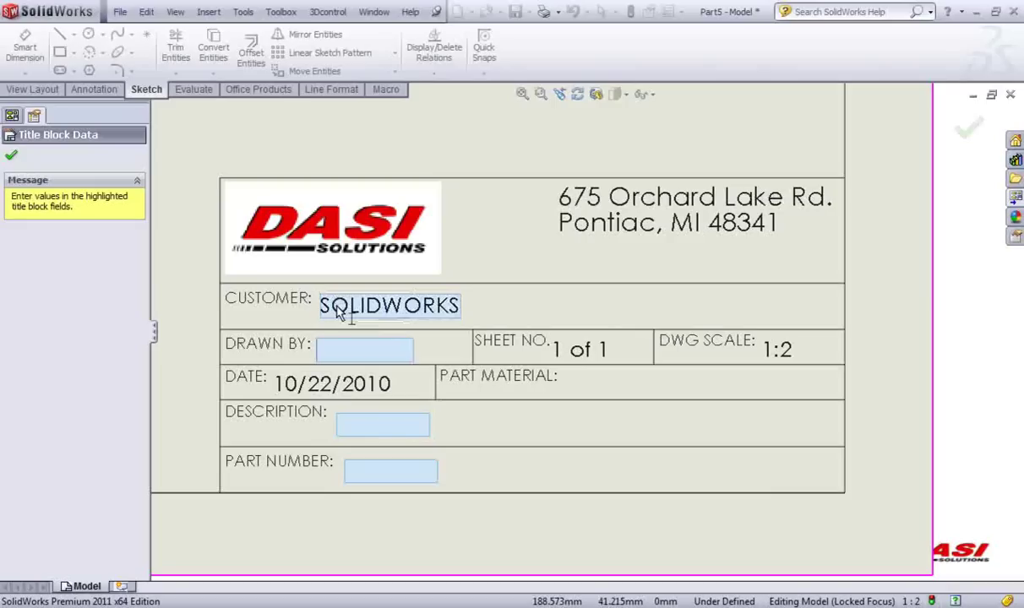
key("Tab")
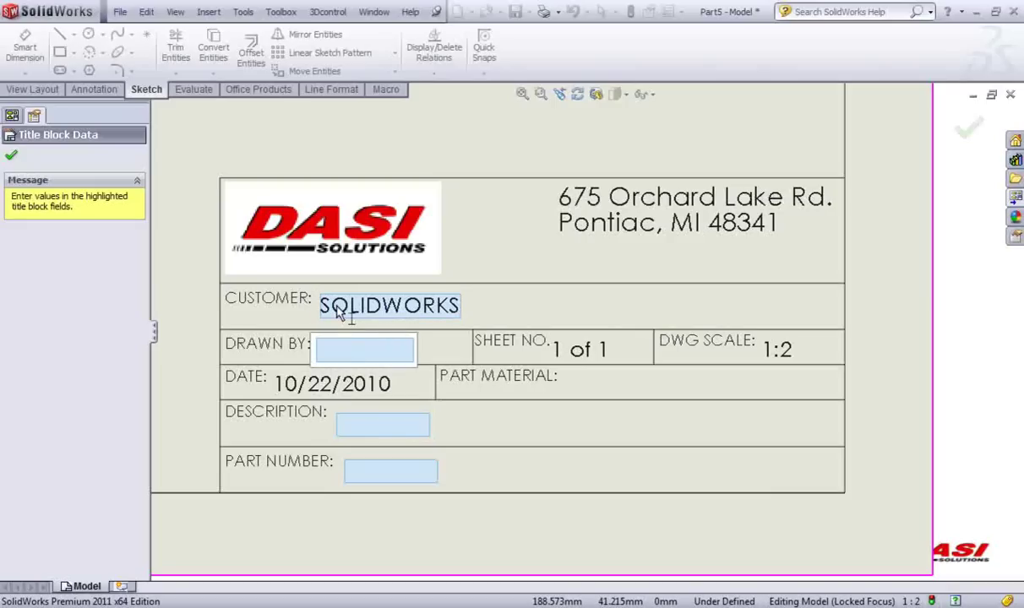
type("JRB")
Step: Enter description PLATE and part number 5551212, then finish editing the title block
key("Tab")
type("PLATE")
key("Tab")
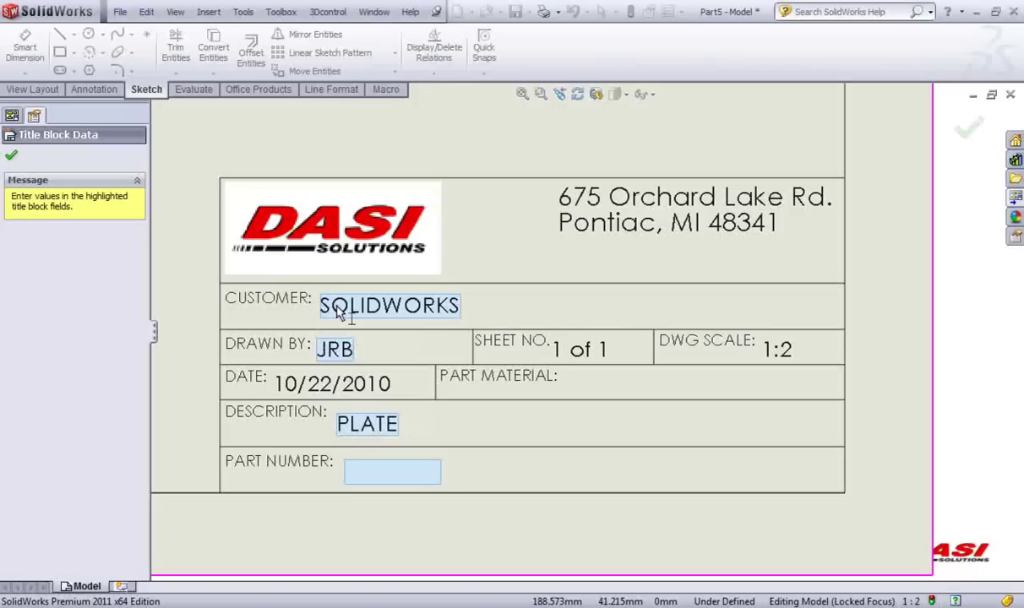
type("5551212")
key("Tab")
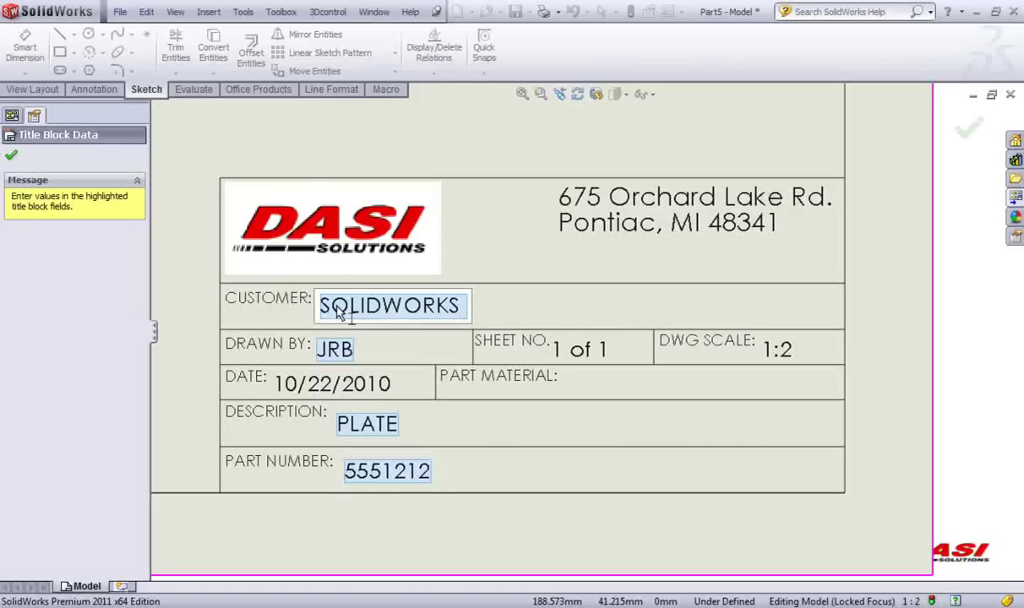
right_click(270, 145)
left_click(291, 147)
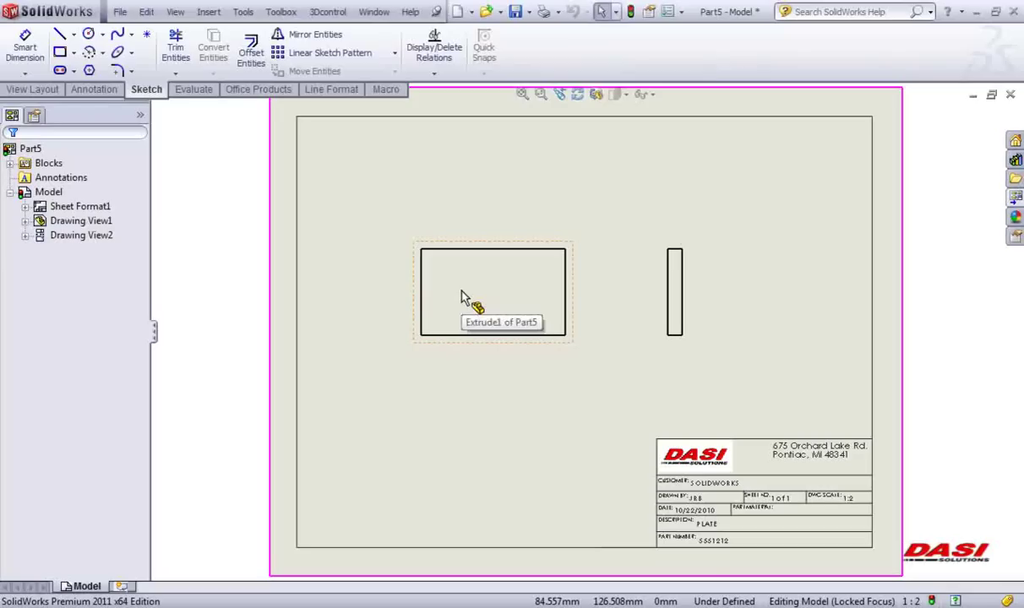
Step: Open the plate part from its top drawing view and bring up its summary properties
left_click(461, 297)
left_click(501, 244)
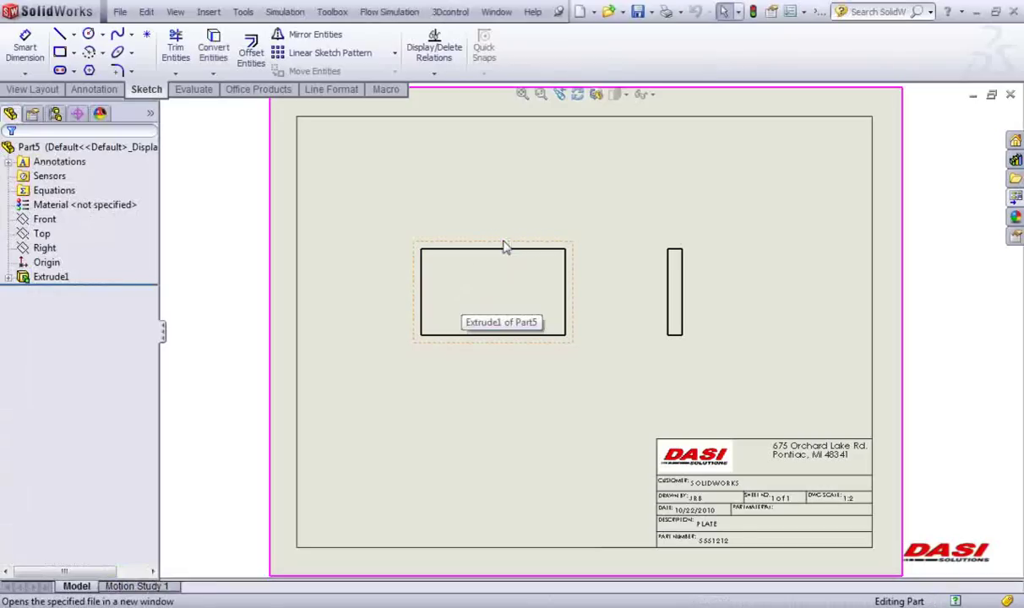
left_click(121, 12)
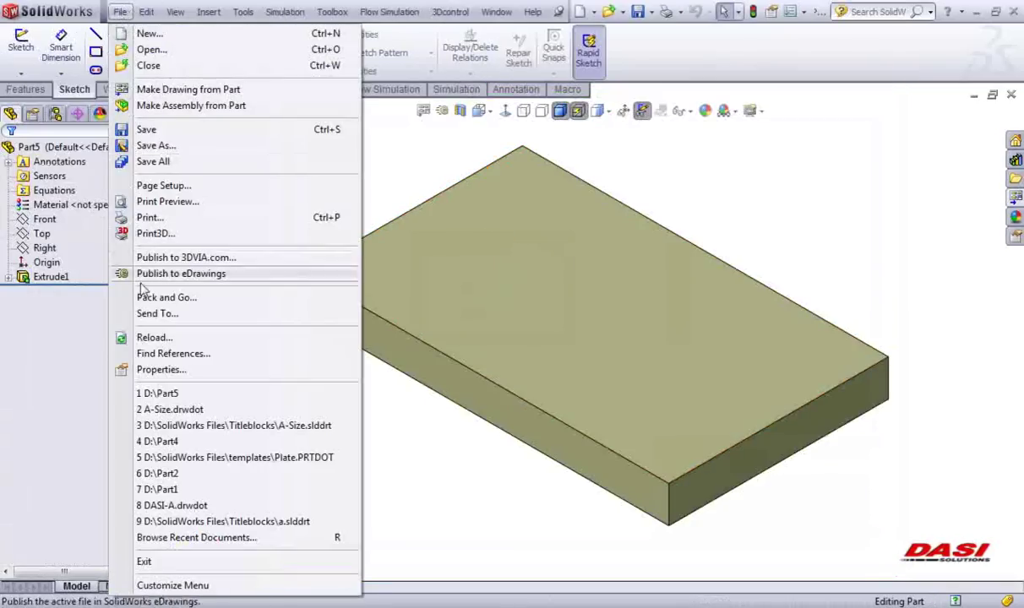
left_click(148, 369)
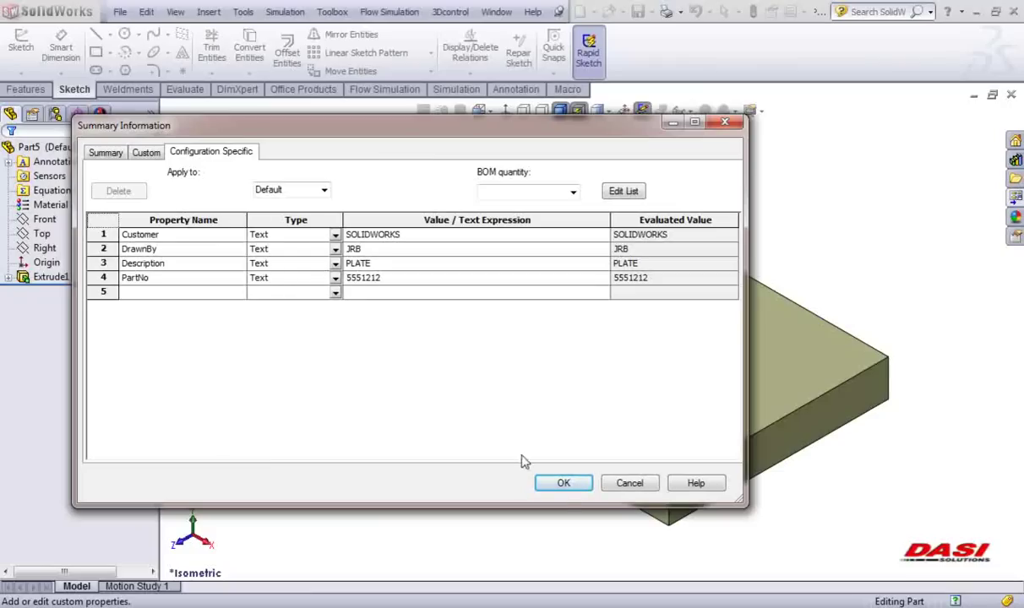
Step: Add a Material custom property whose value links to SW-Material, and confirm
left_click(240, 296)
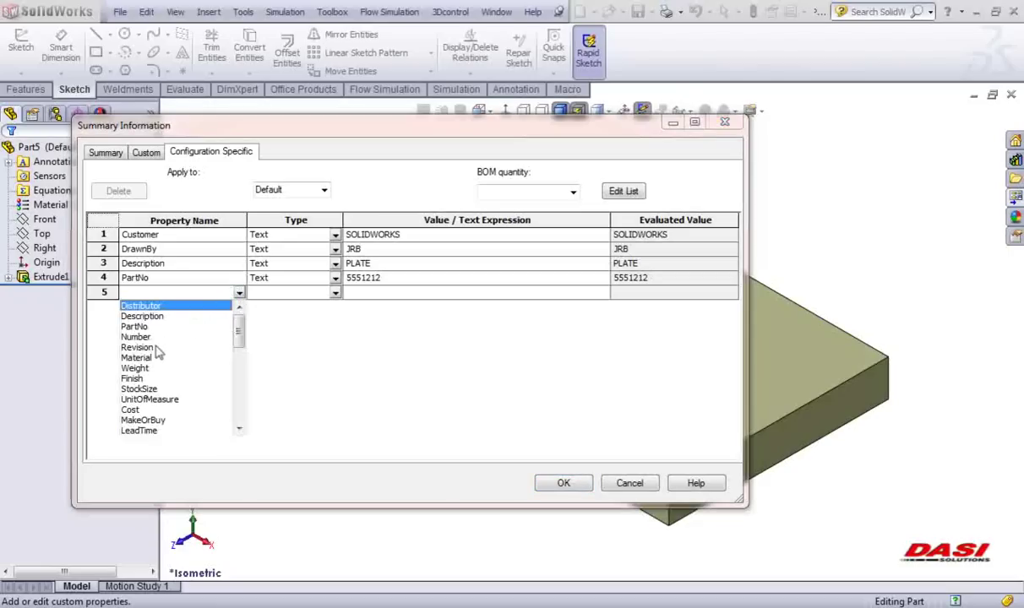
left_click(152, 358)
left_click(357, 292)
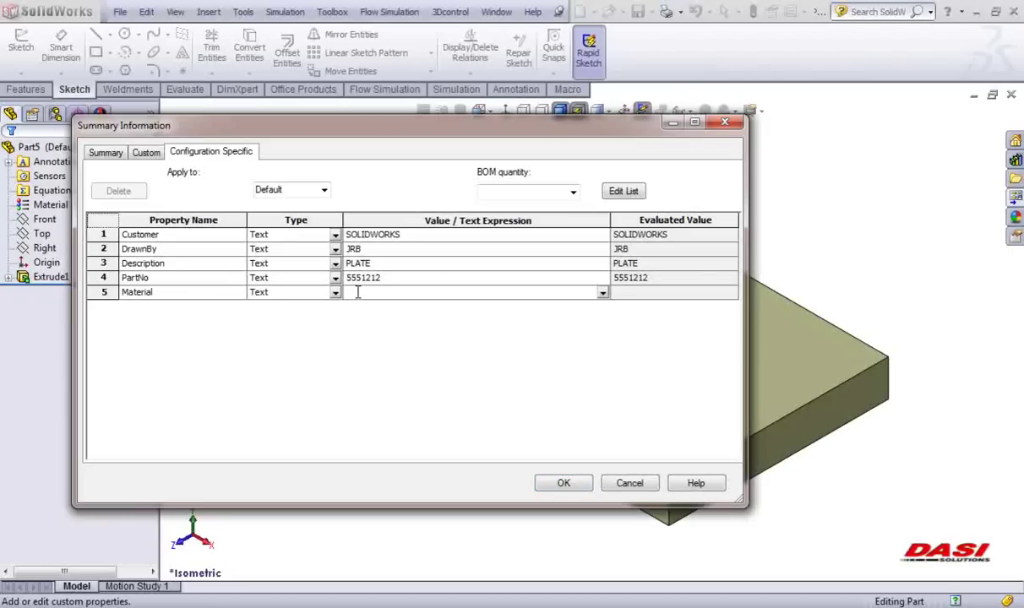
left_click(603, 293)
left_click(383, 306)
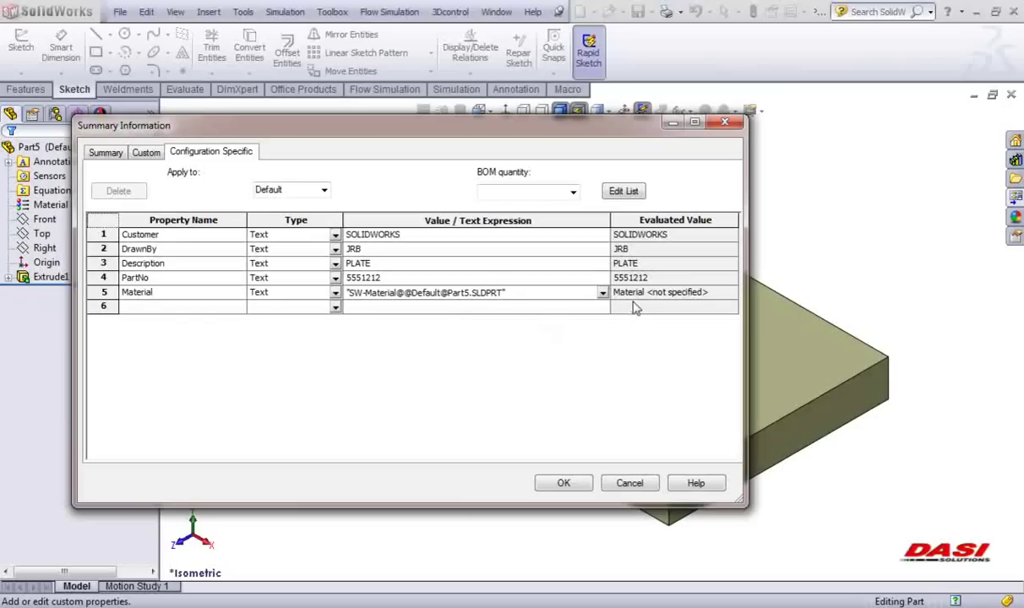
left_click(559, 483)
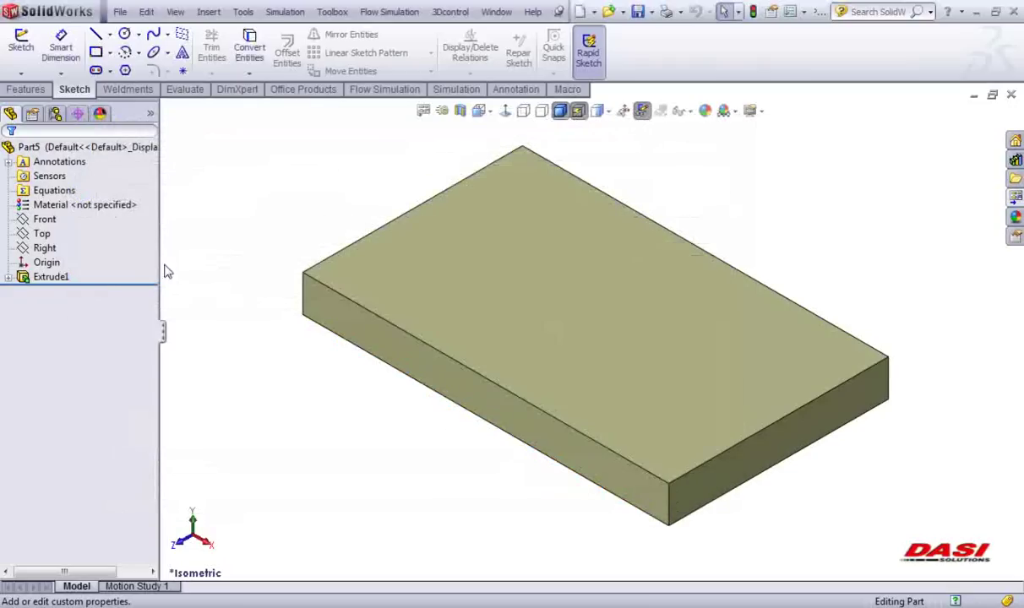
Step: Assign Brass to the plate, then return to the drawing and fit the whole sheet
right_click(99, 206)
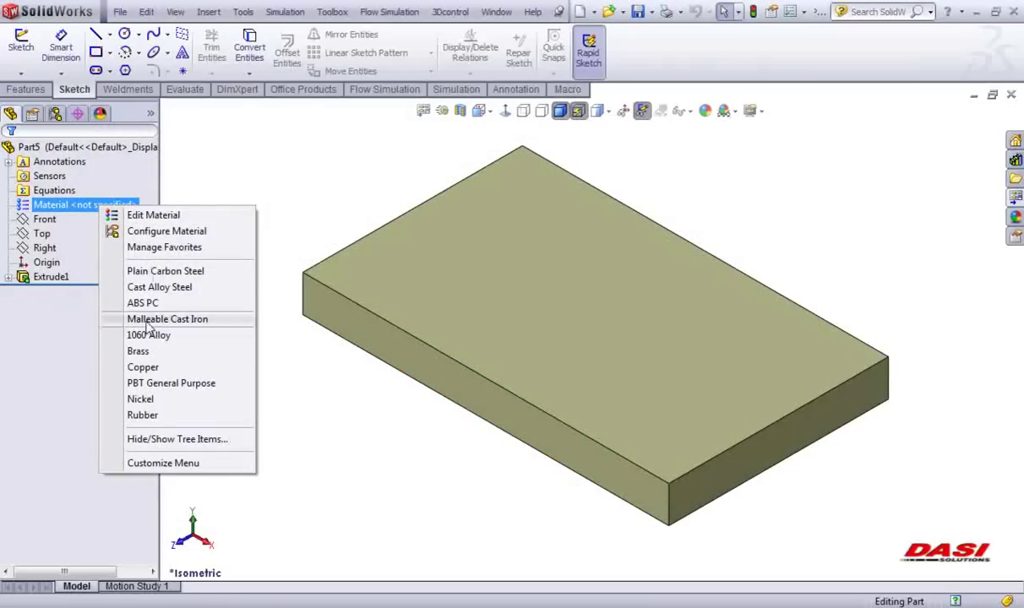
left_click(138, 351)
key("ctrl+Tab")
scroll(722, 525, "down", 5)
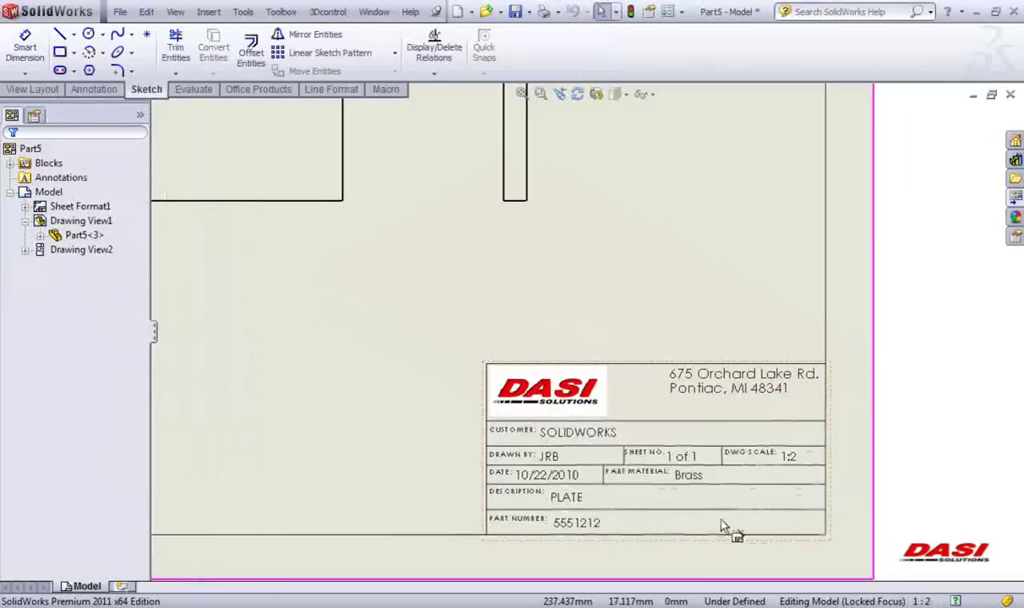
scroll(714, 522, "down", 3)
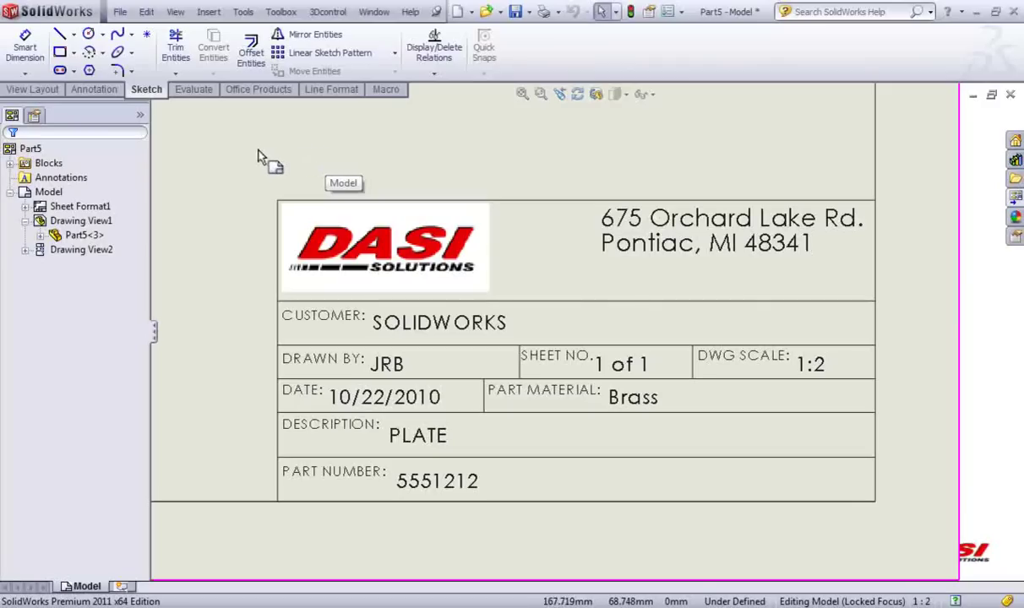
key("f")
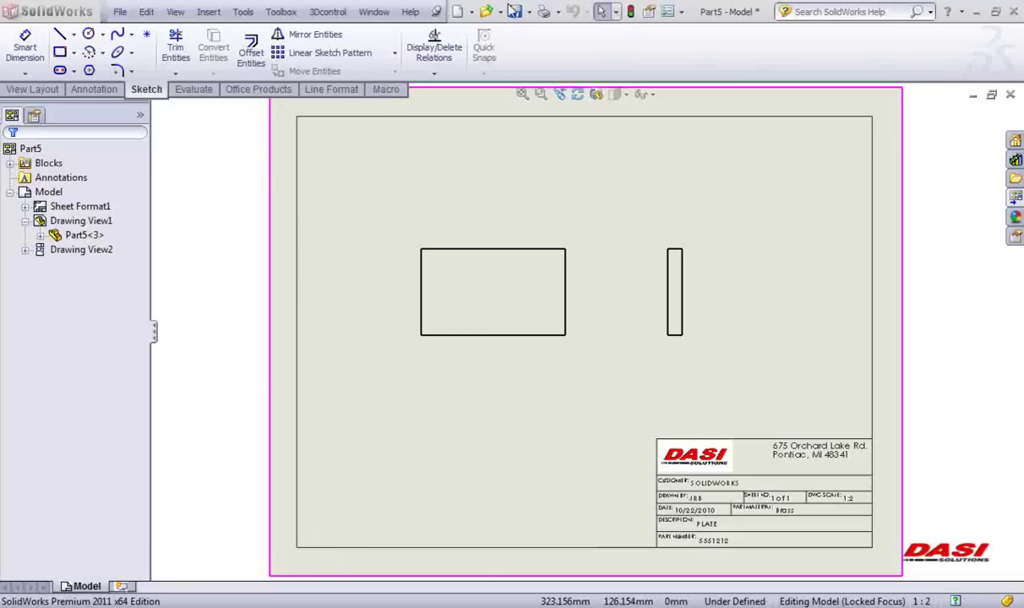
Step: Save the drawing as Part5 in D:\SolidWorks Files
left_click(516, 11)
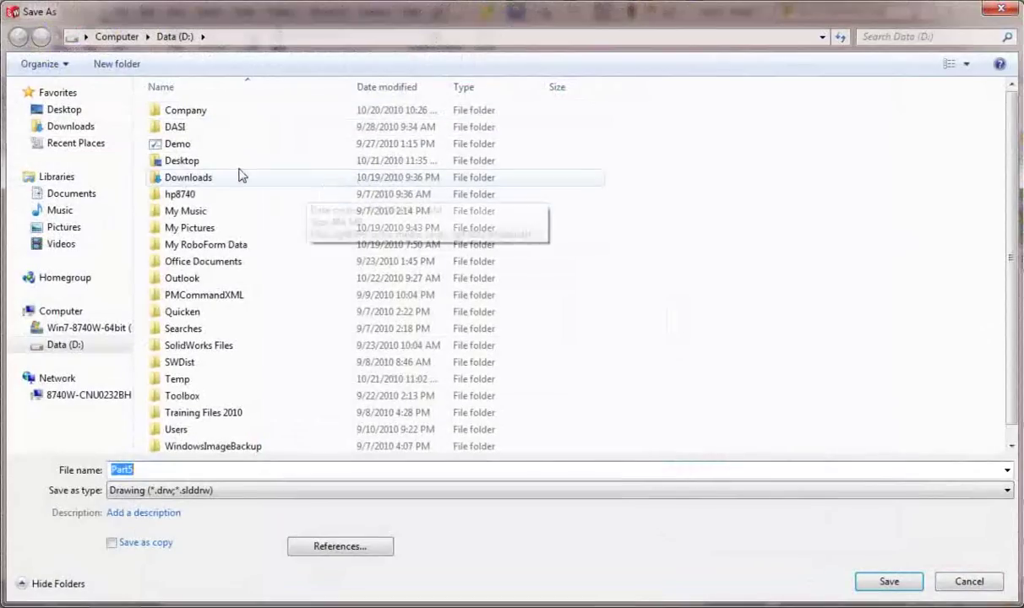
double_click(192, 348)
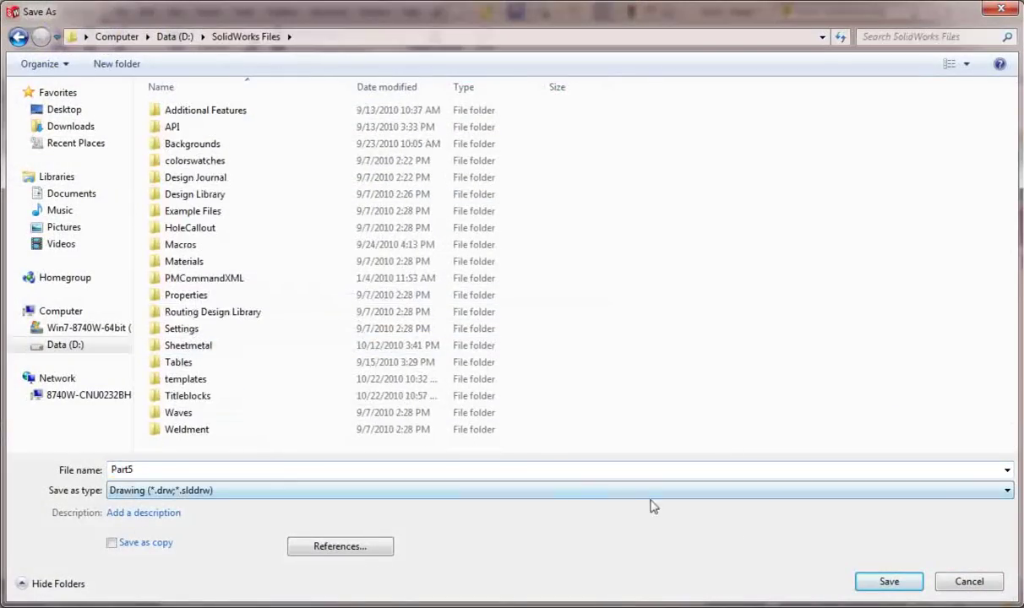
left_click(863, 582)
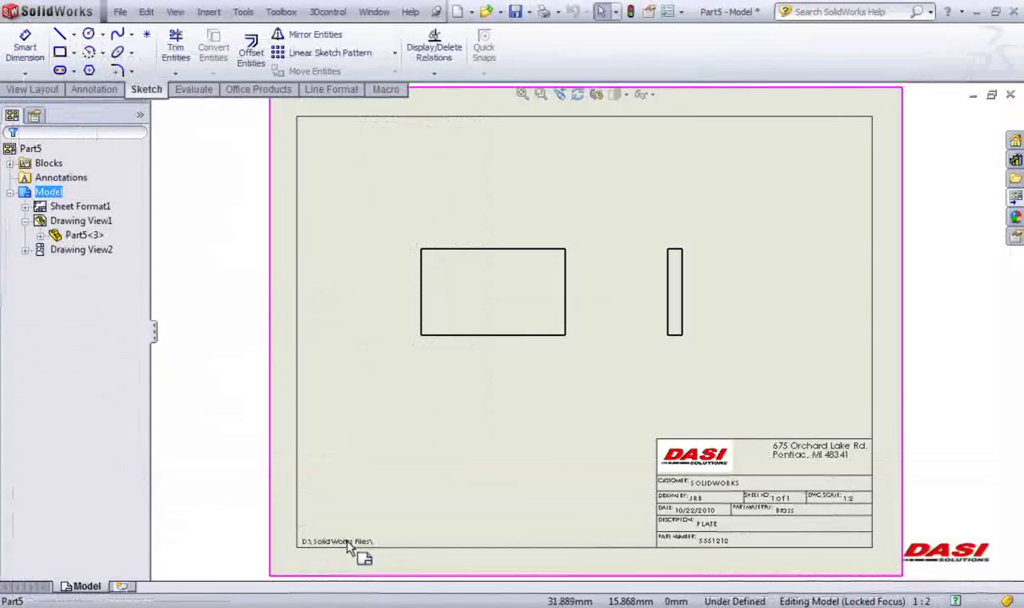